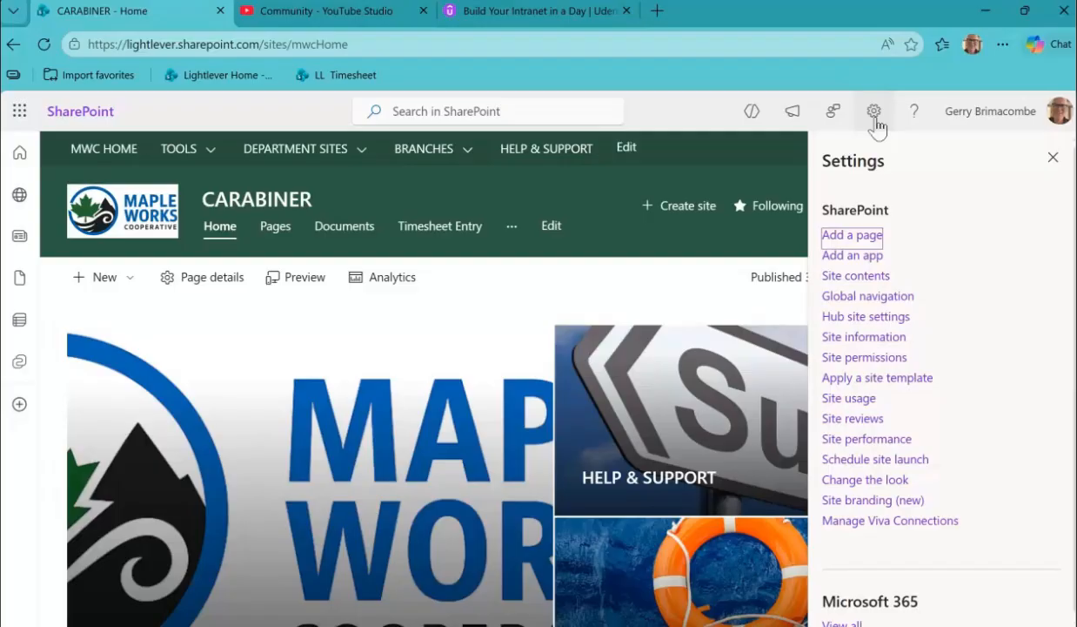
# Open the Suggestions list from the CARABINER site's contents.
pyautogui.click(858, 277)
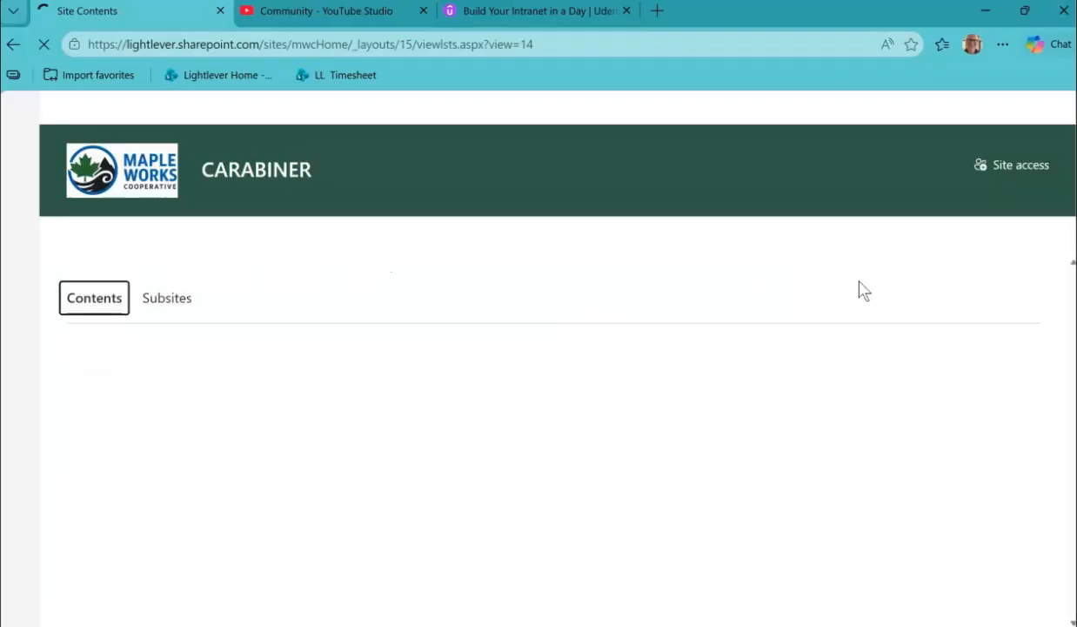
pyautogui.scroll(-2, 197, 407)
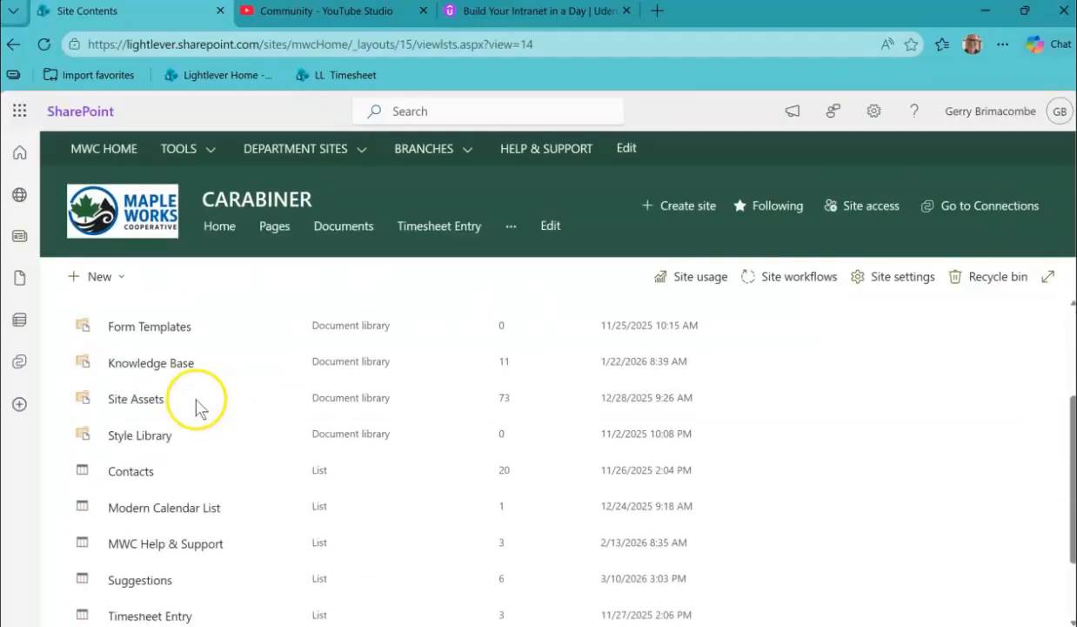
pyautogui.scroll(-1, 203, 391)
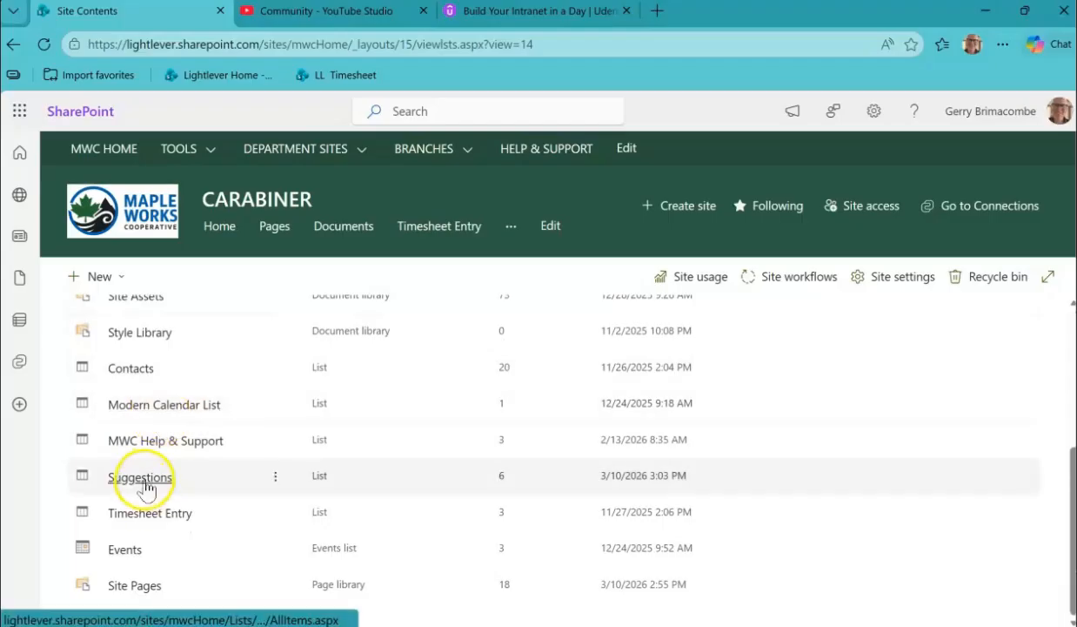
pyautogui.click(147, 479)
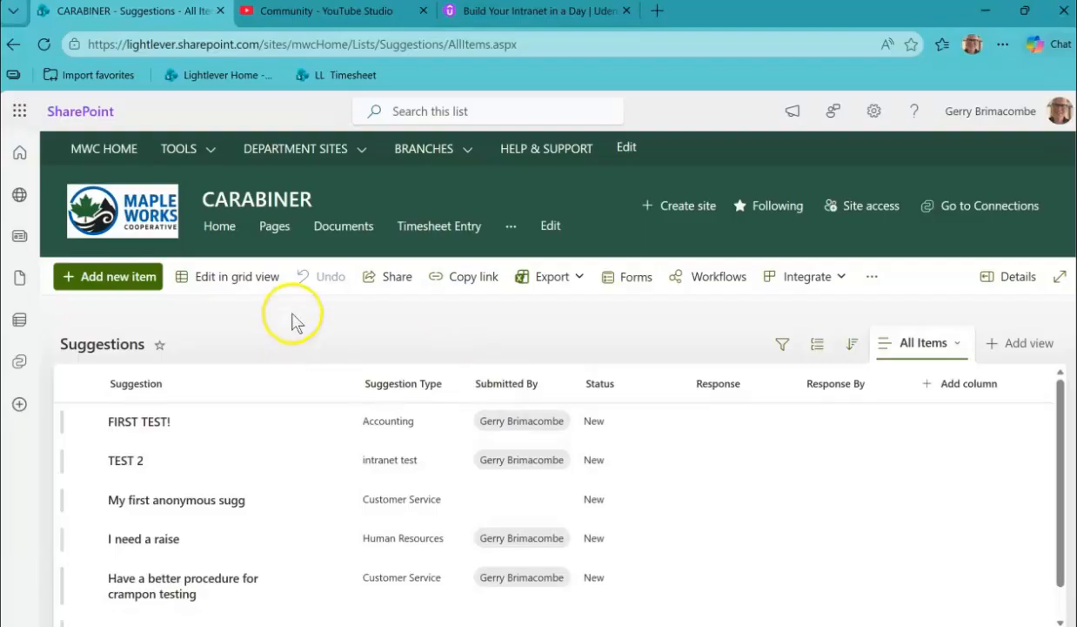
# Open the Suggestions list's rules and start a new rule that runs when an item is modified.
pyautogui.click(844, 283)
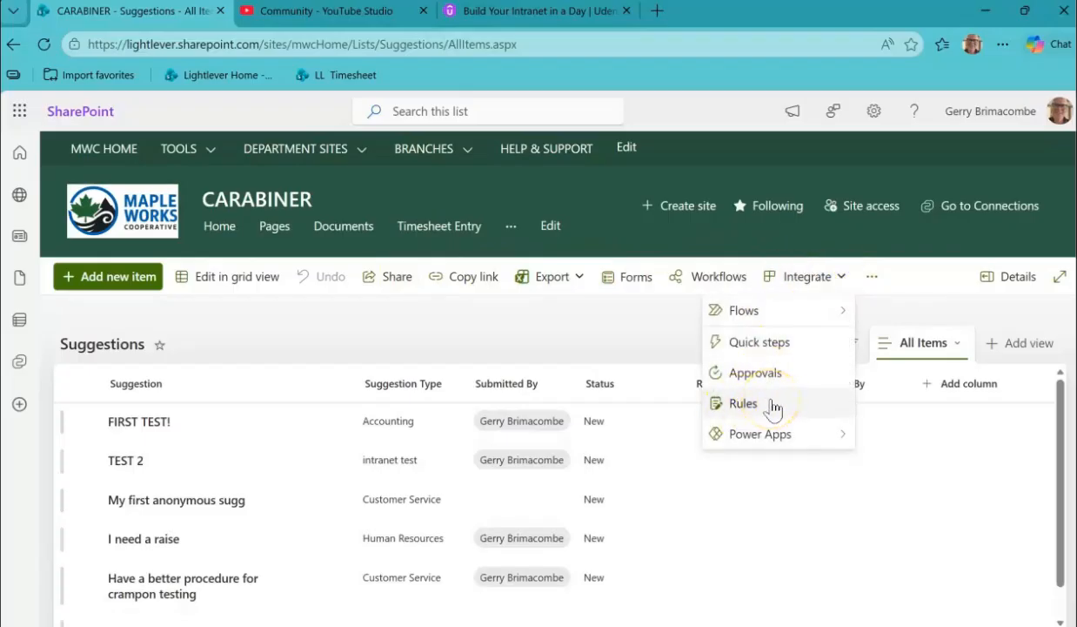
pyautogui.click(873, 278)
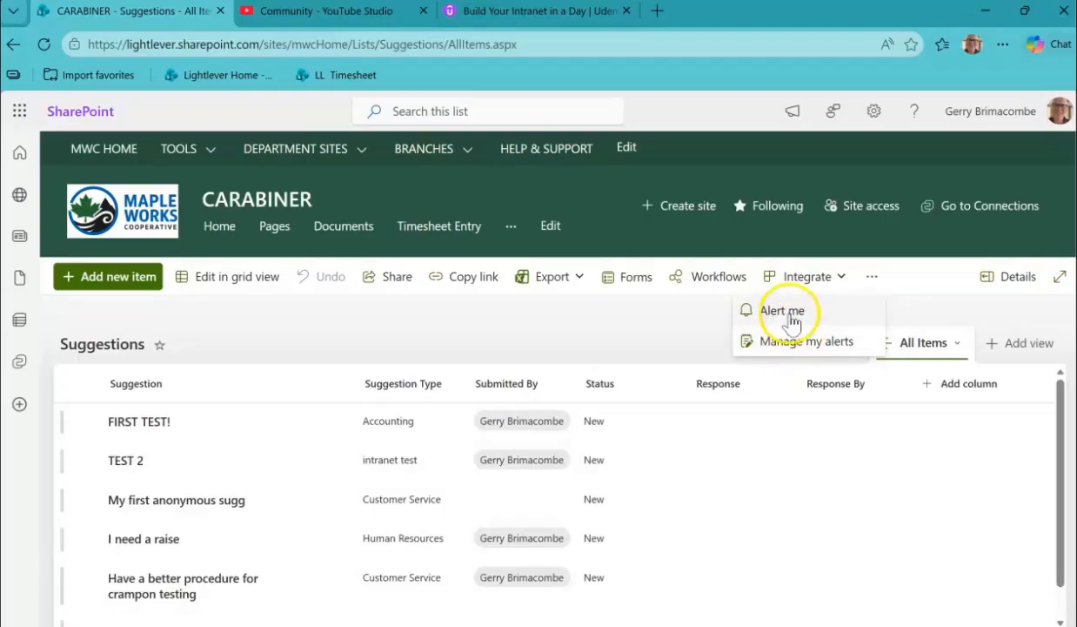
pyautogui.click(840, 276)
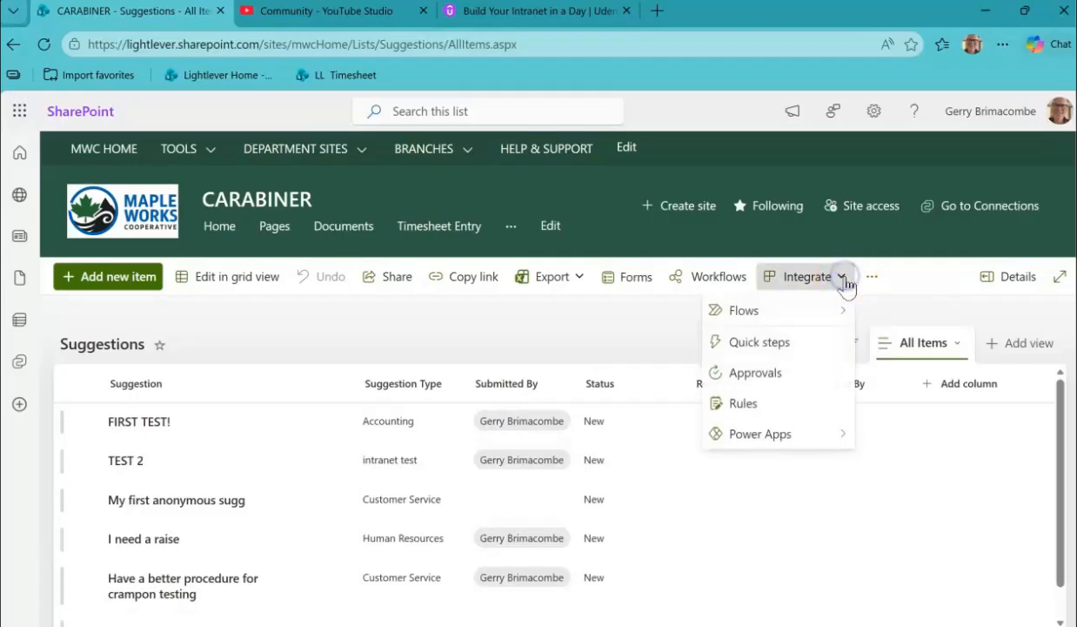
pyautogui.click(775, 409)
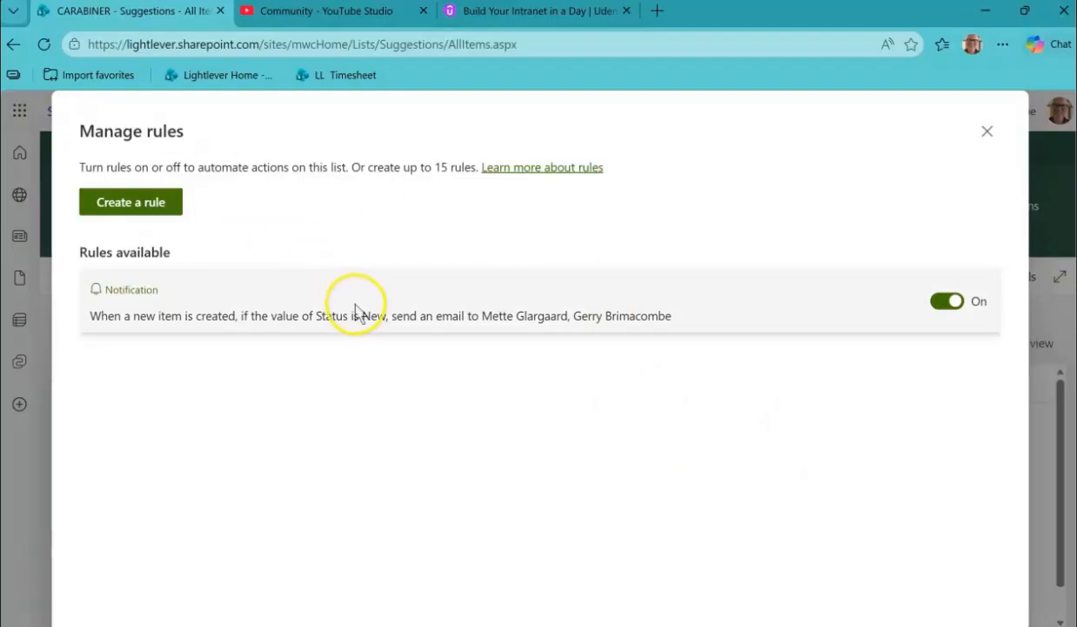
pyautogui.click(137, 200)
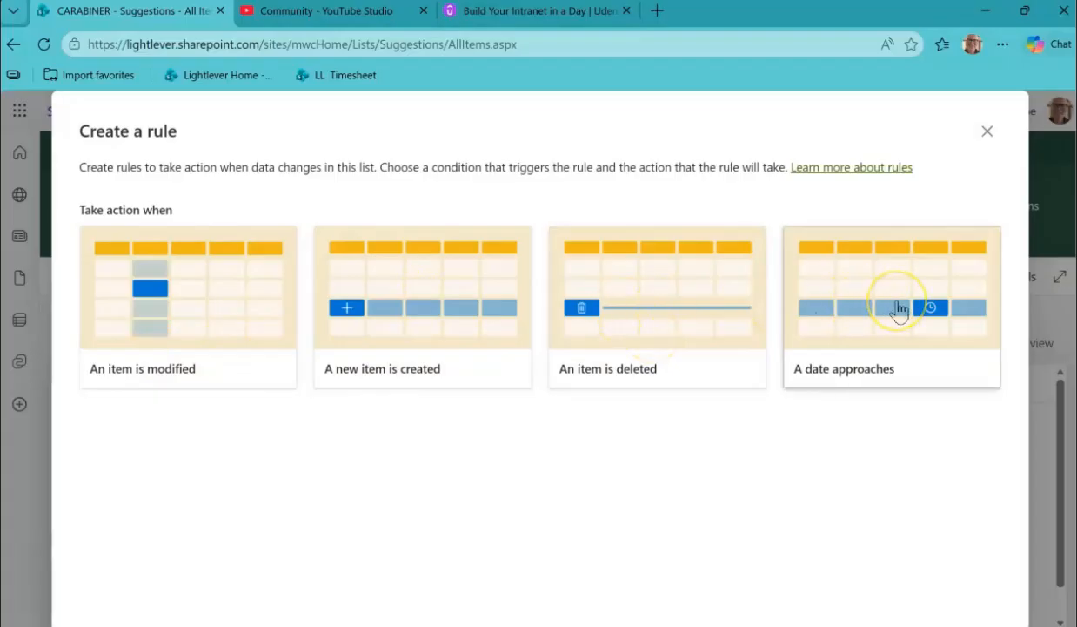
pyautogui.click(221, 303)
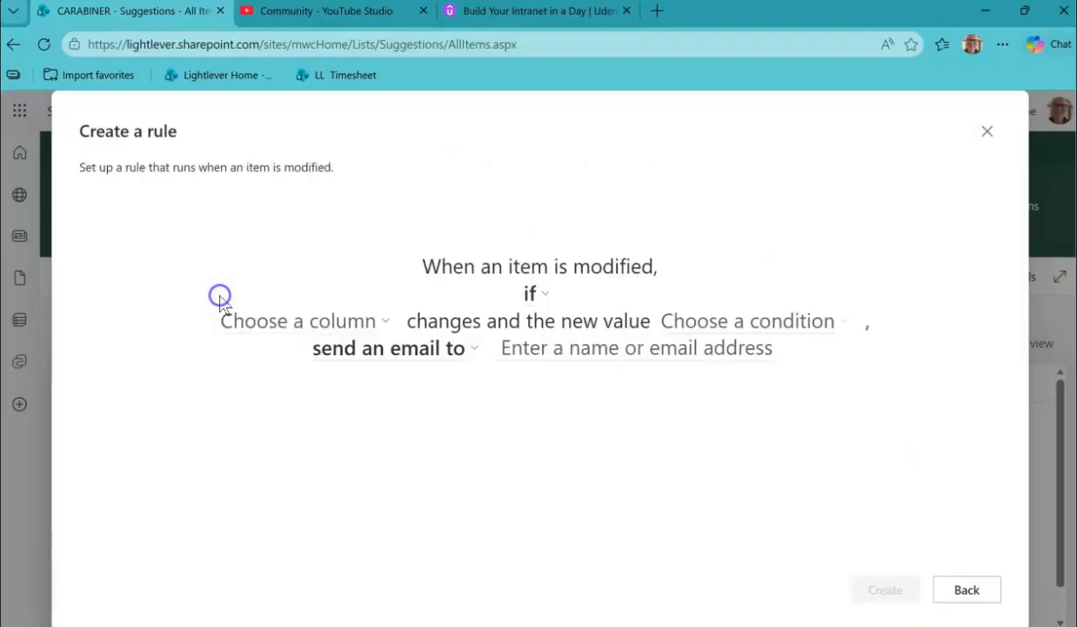
pyautogui.click(544, 282)
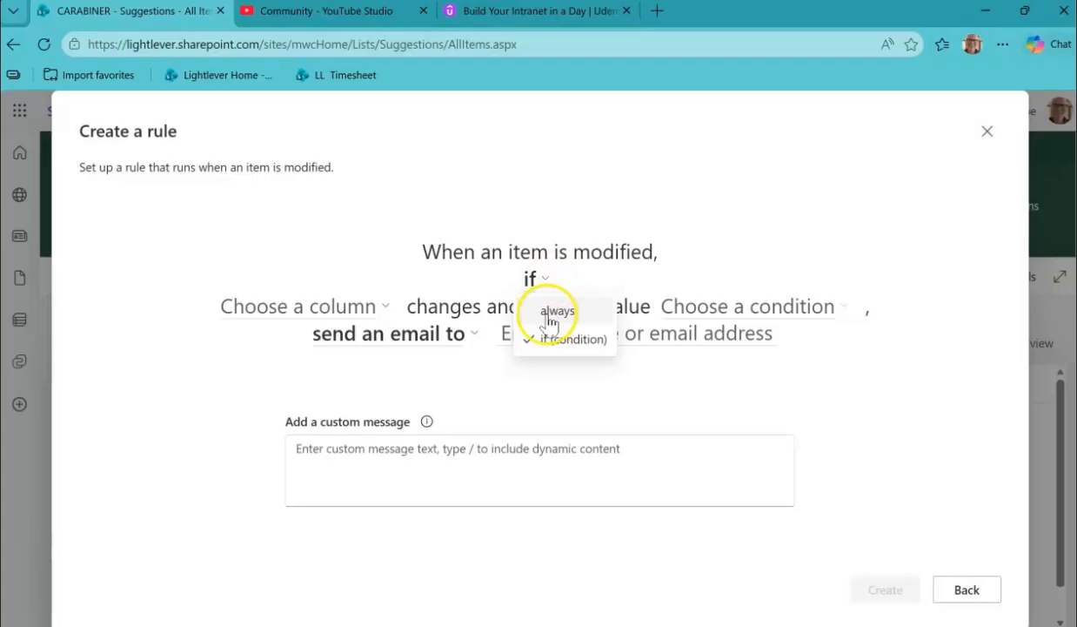
pyautogui.click(548, 312)
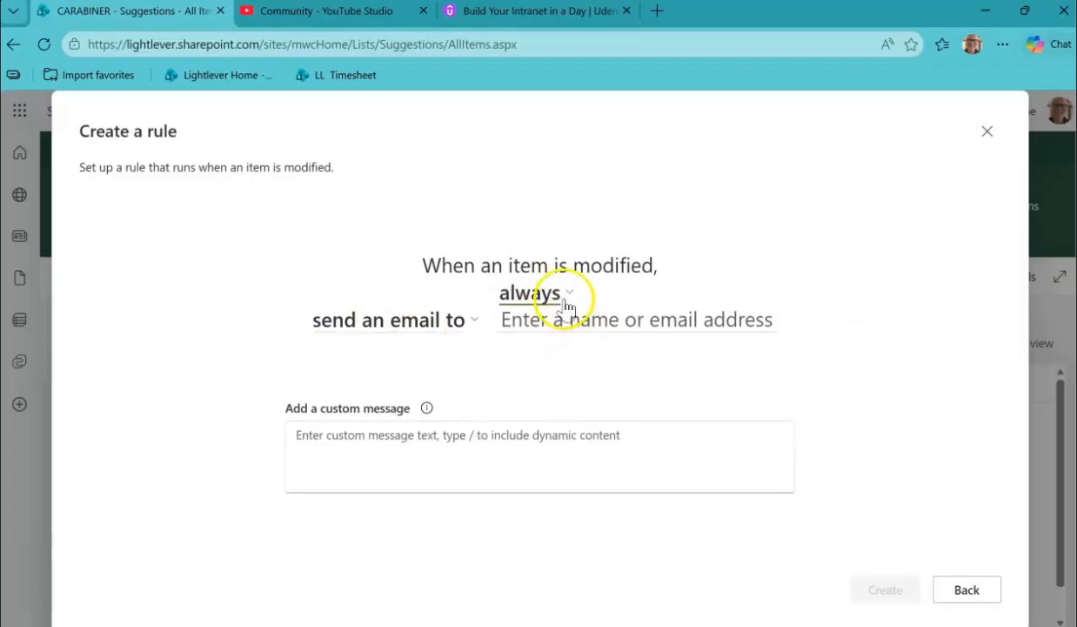
pyautogui.click(562, 300)
pyautogui.click(552, 348)
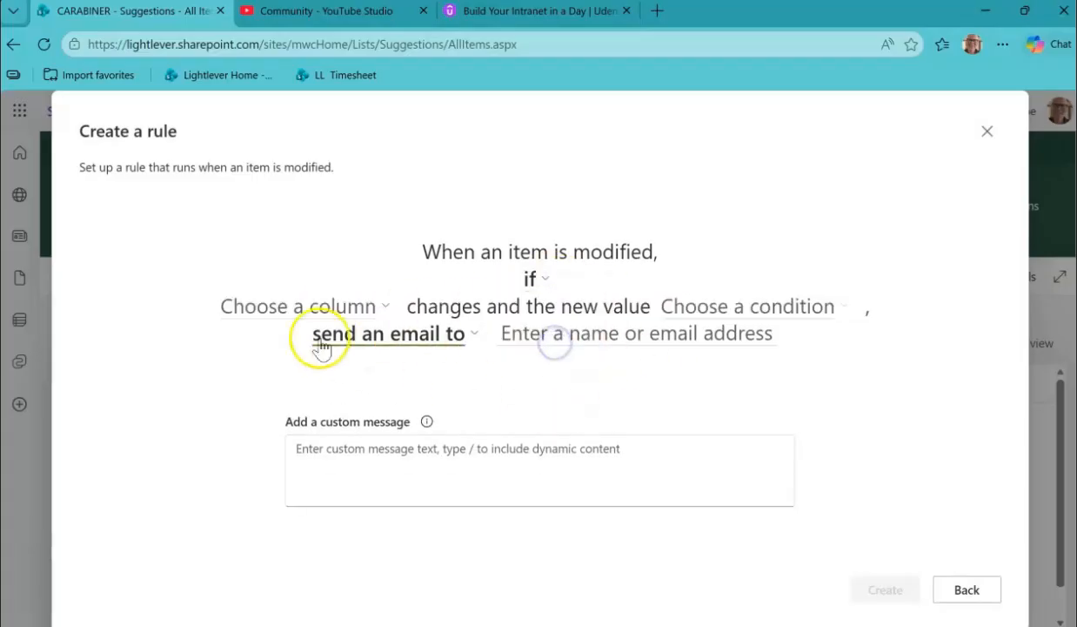
# Set the rule's condition so that Suggestion Type changes and the new value is Accounting.
pyautogui.click(298, 309)
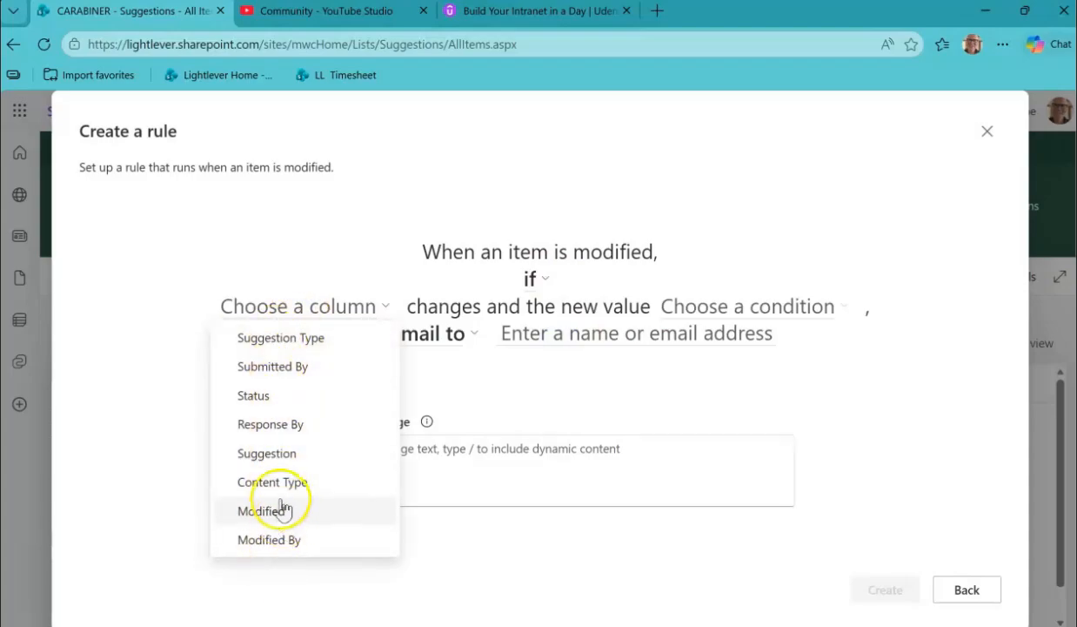
pyautogui.click(290, 344)
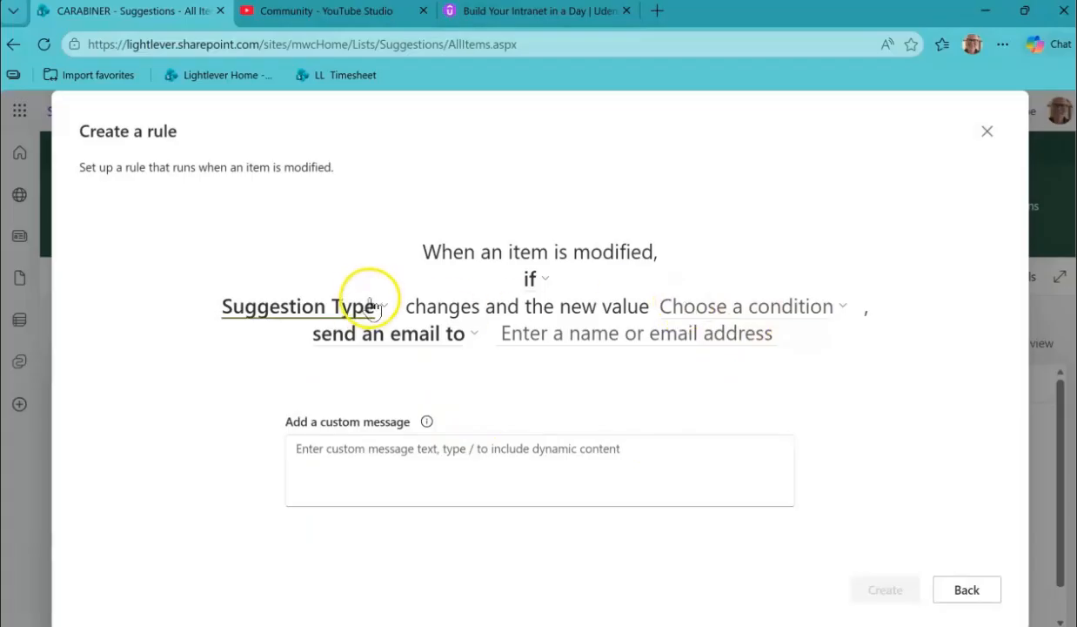
pyautogui.click(777, 306)
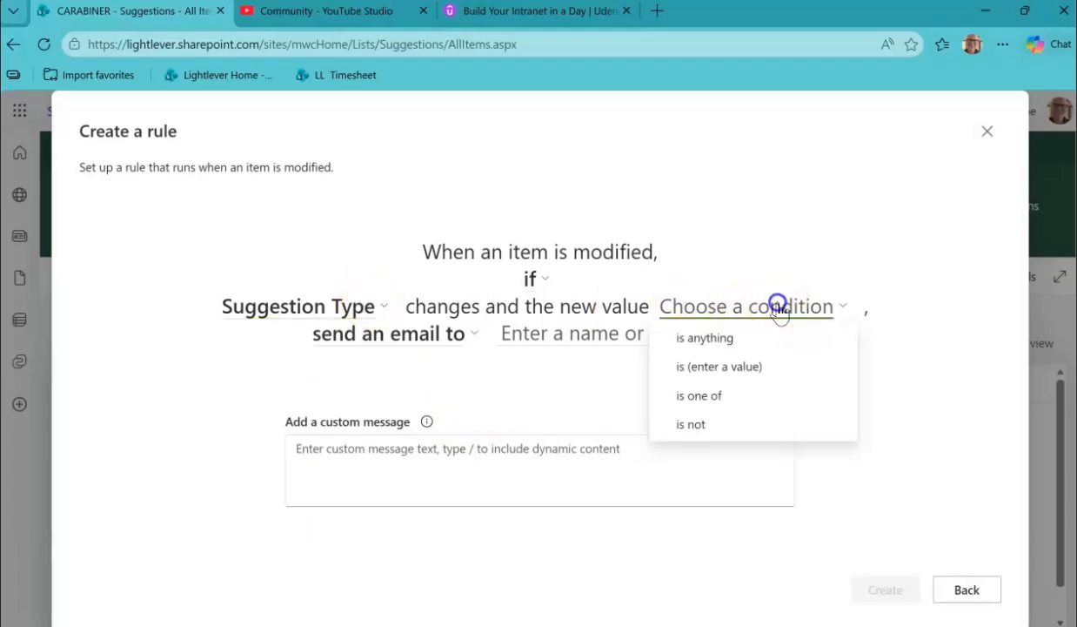
pyautogui.click(734, 369)
pyautogui.click(827, 316)
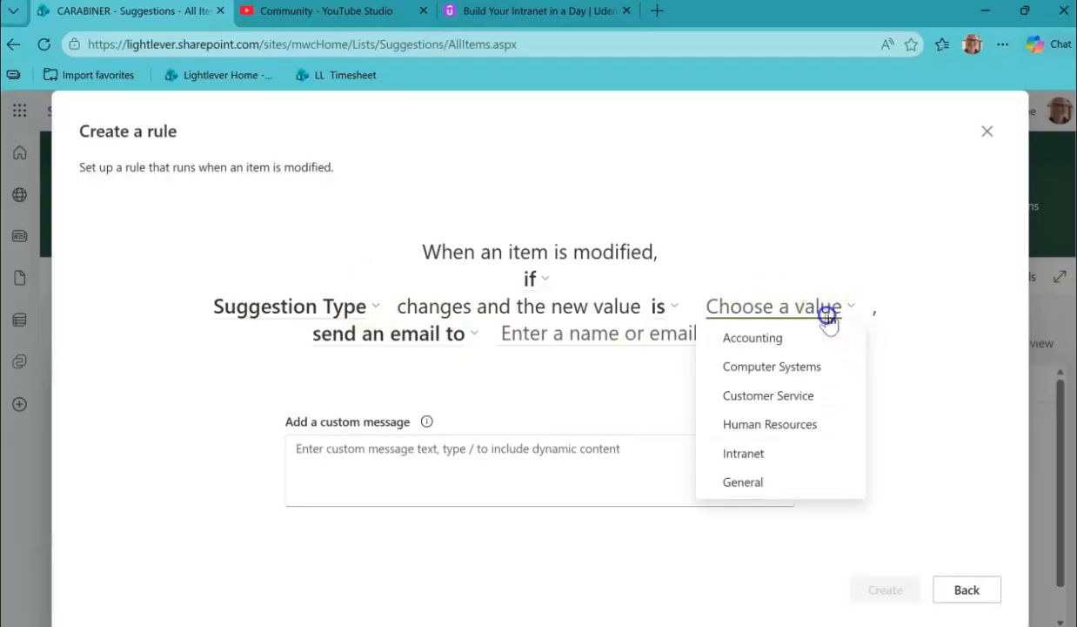
pyautogui.click(779, 348)
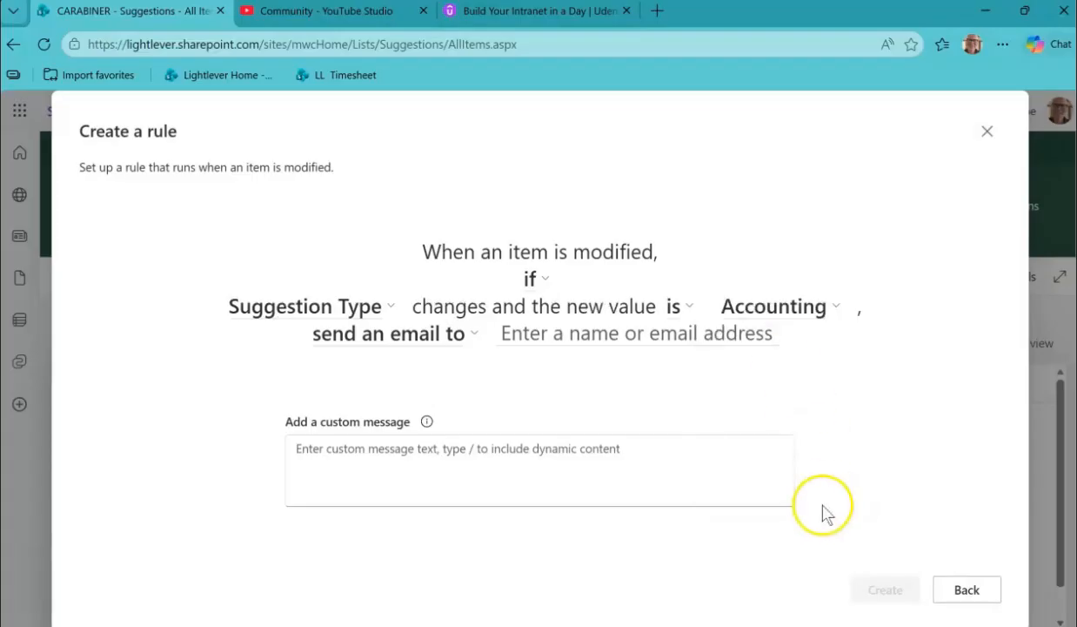
# Make the rule send an email to the chosen colleague, leave the custom message empty, and create the rule.
pyautogui.click(439, 344)
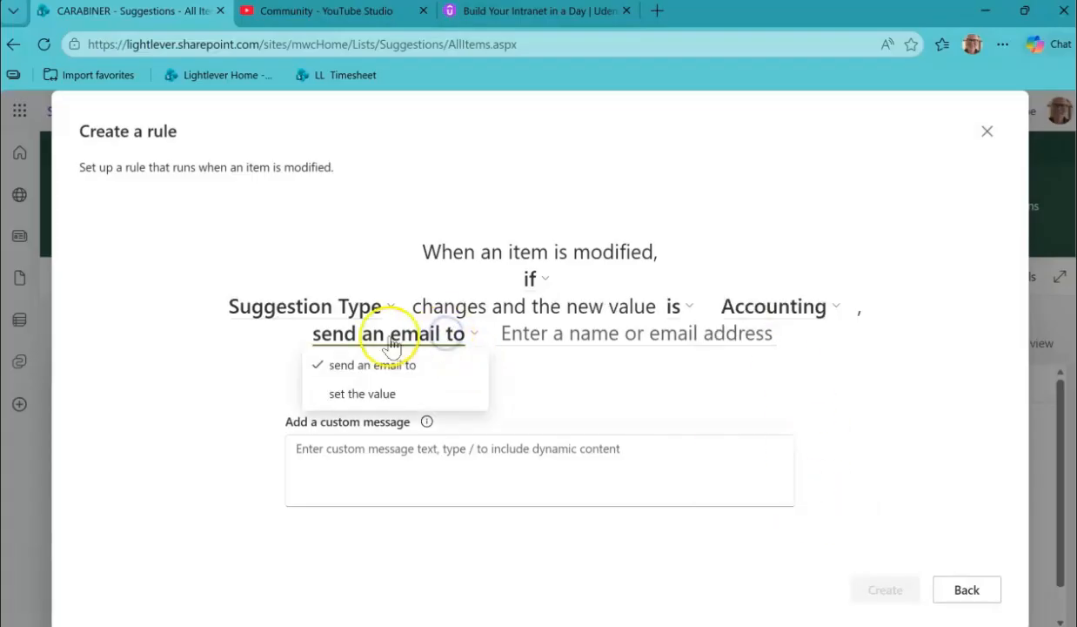
pyautogui.click(377, 364)
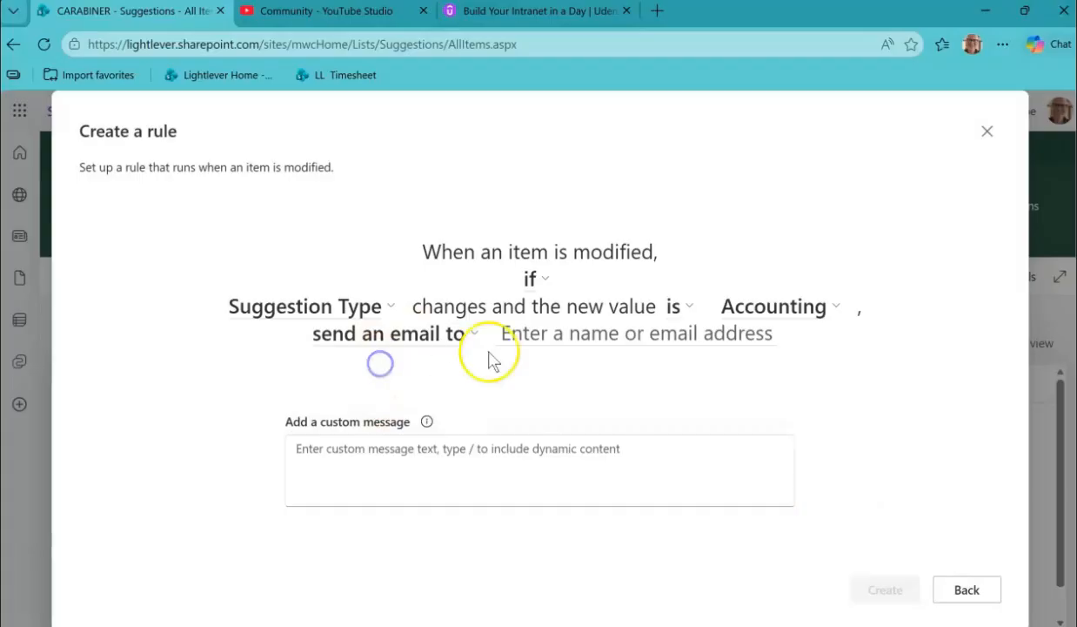
pyautogui.click(576, 334)
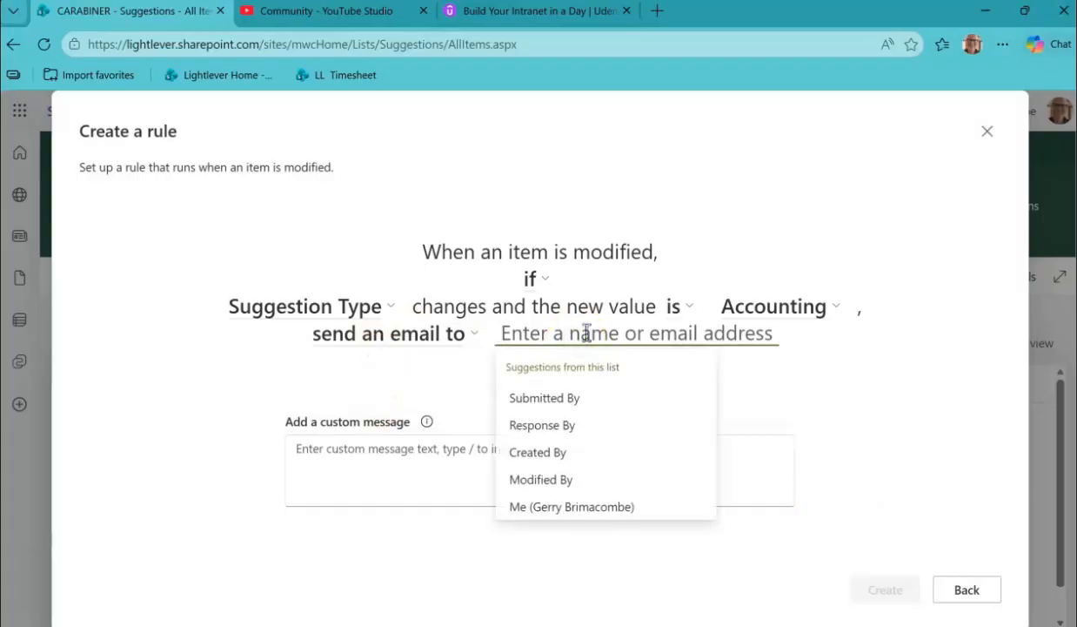
pyautogui.write('mette')
pyautogui.click(602, 370)
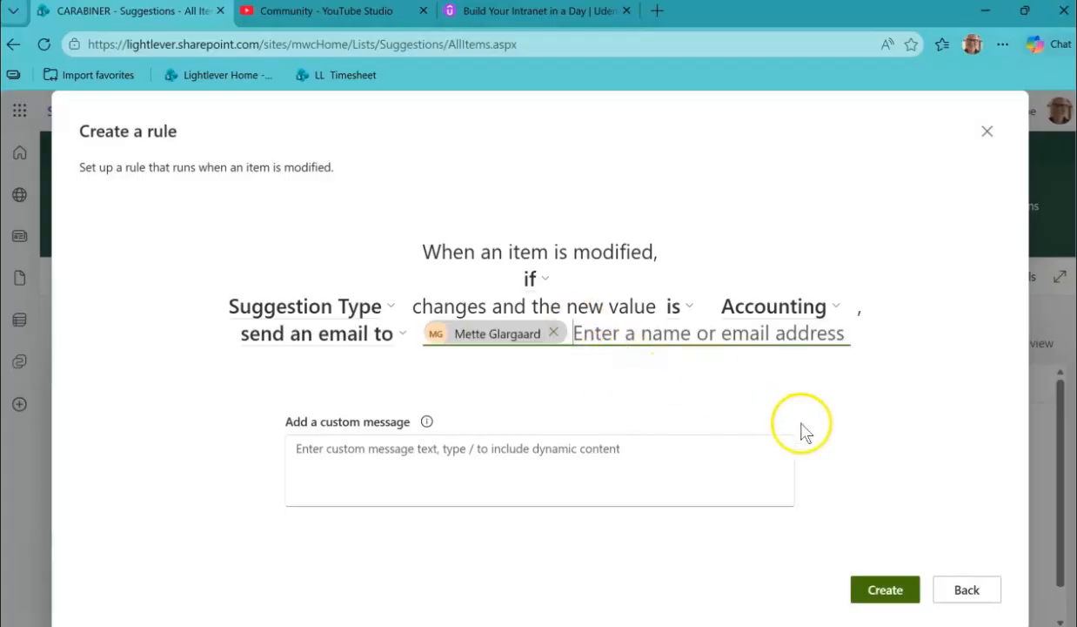
pyautogui.click(306, 445)
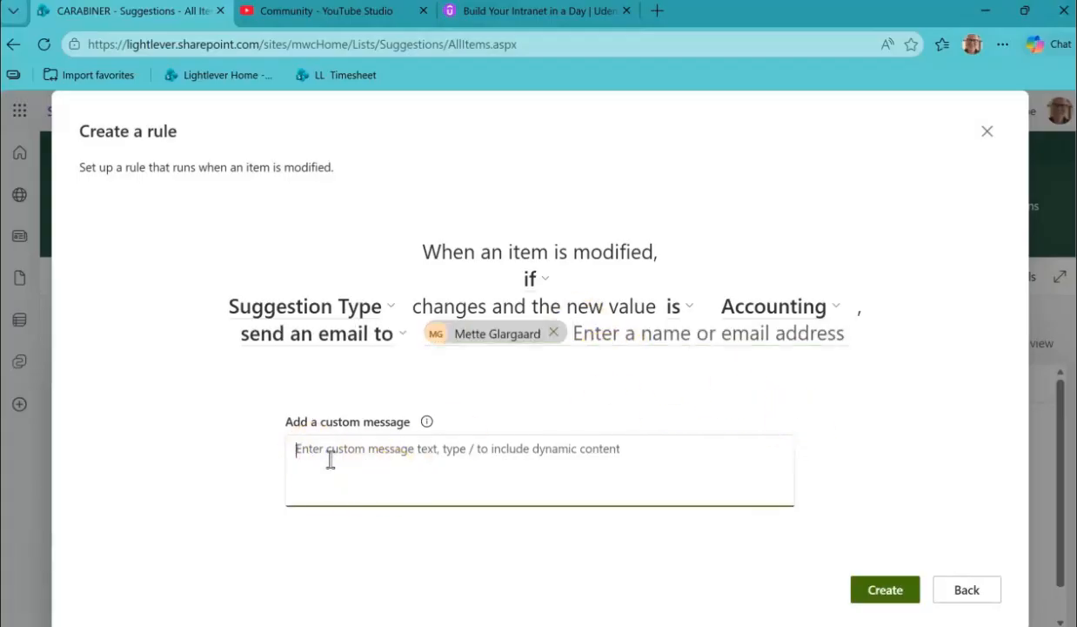
pyautogui.click(885, 592)
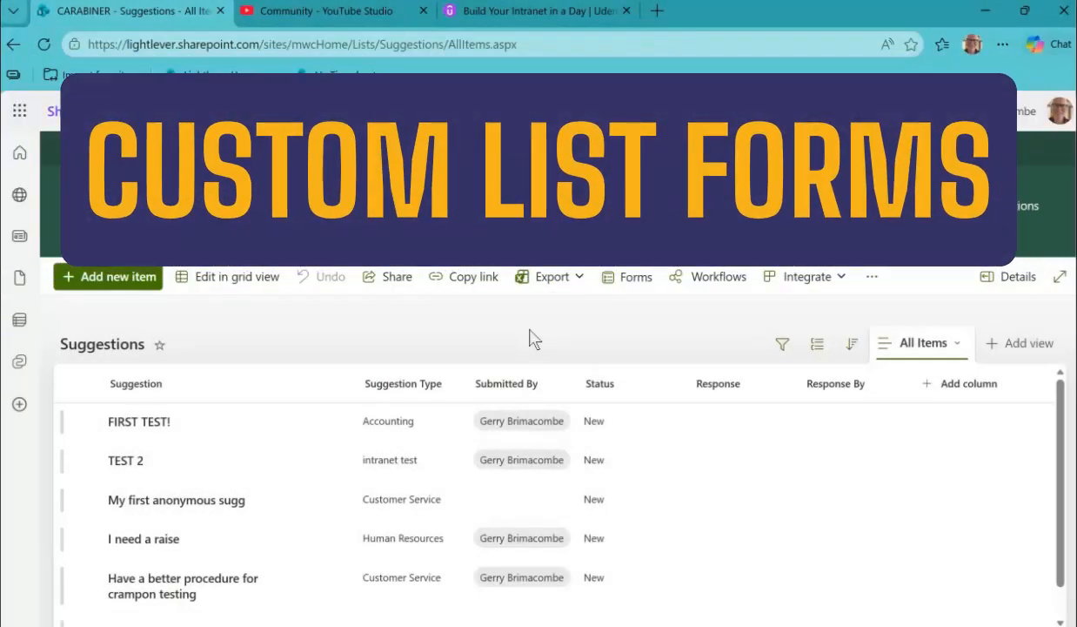
# Open the Timesheet Entry list from the site contents.
pyautogui.click(872, 110)
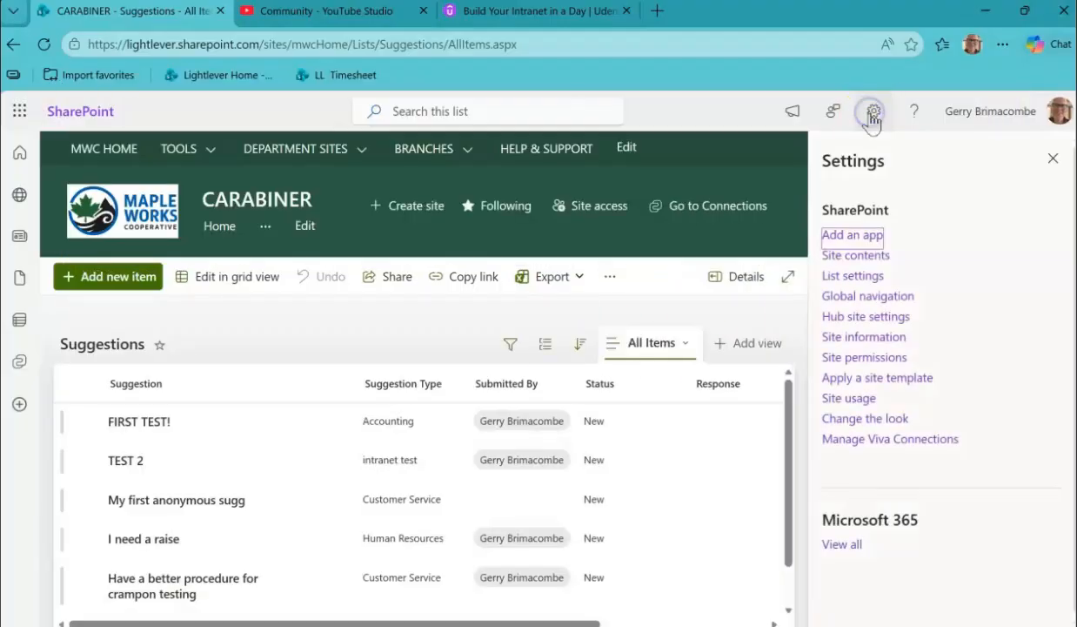
pyautogui.click(857, 255)
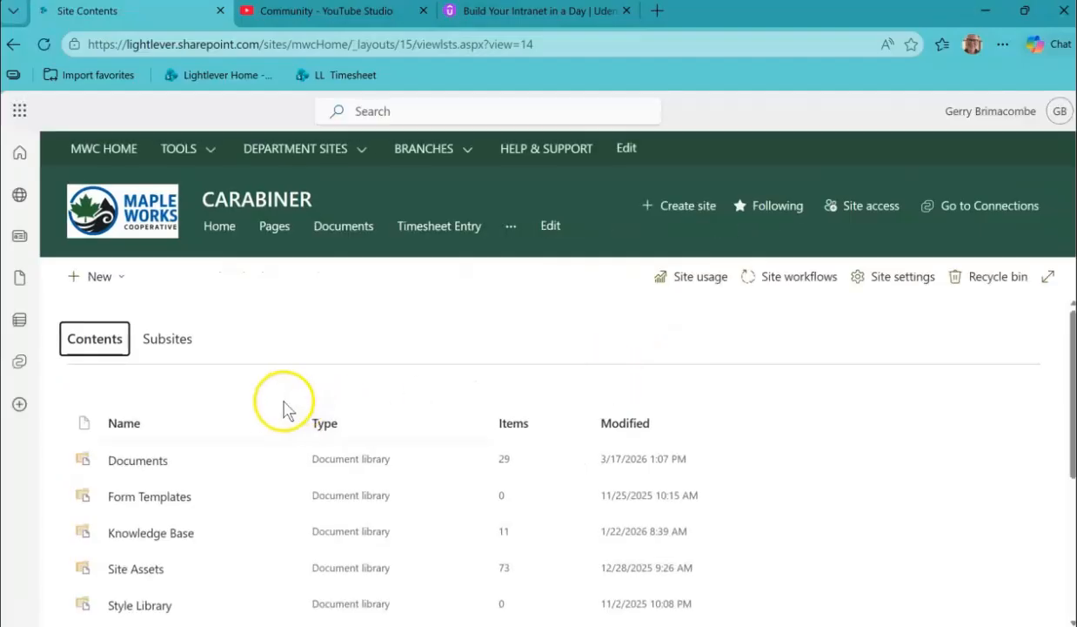
pyautogui.scroll(-2, 280, 402)
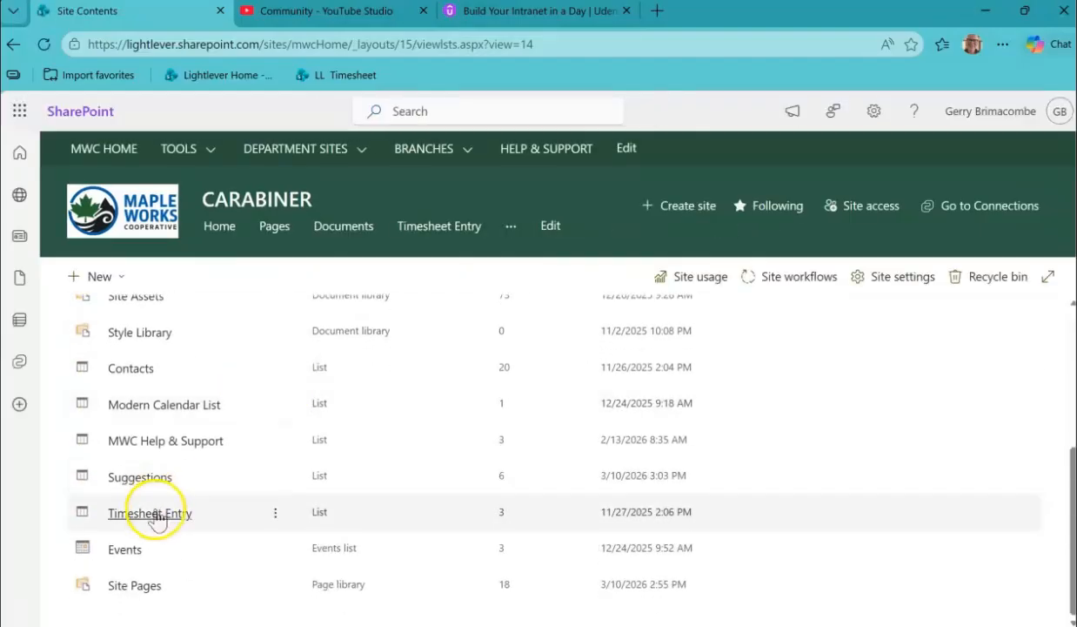
pyautogui.click(157, 516)
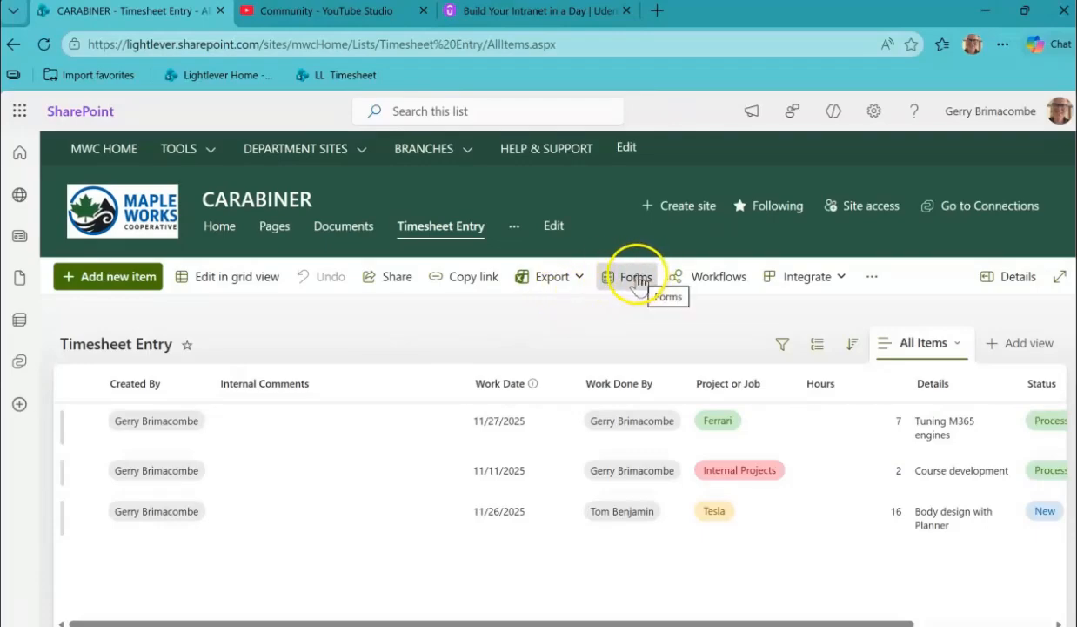
# Review all the fields of the Timesheet Entry list's default new item form and close it without saving.
pyautogui.click(115, 288)
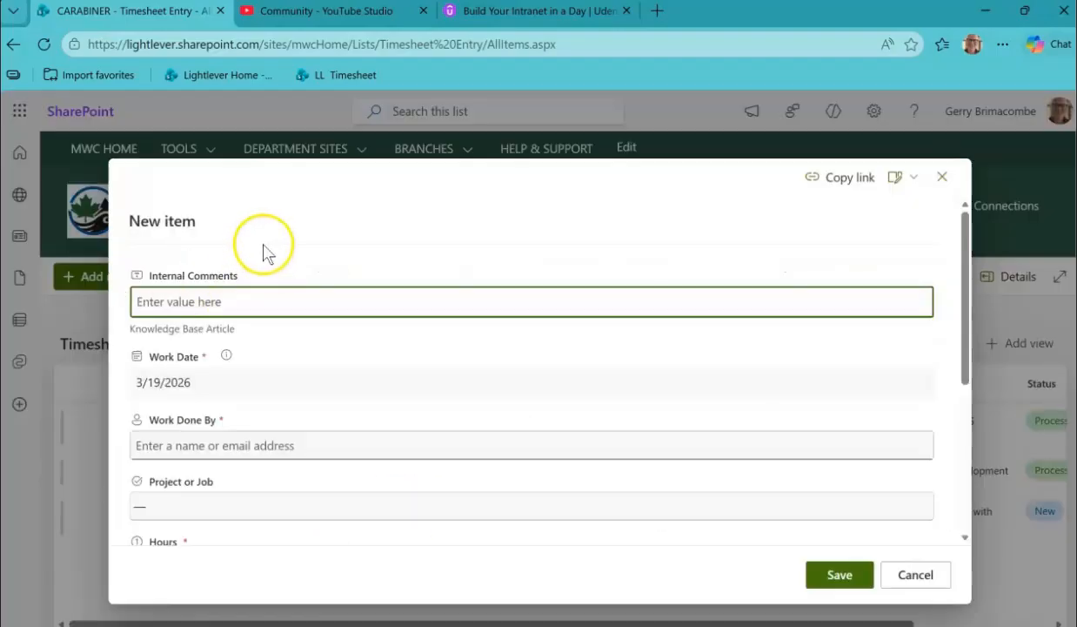
pyautogui.scroll(-3, 293, 385)
pyautogui.scroll(3, 397, 475)
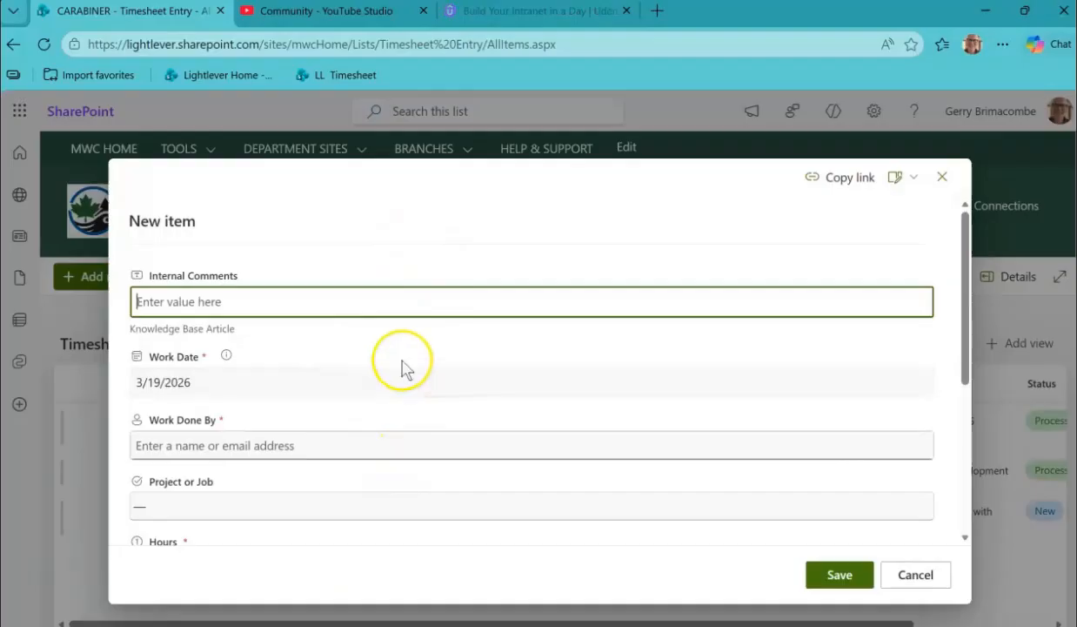
pyautogui.scroll(-2, 403, 368)
pyautogui.scroll(-2, 403, 368)
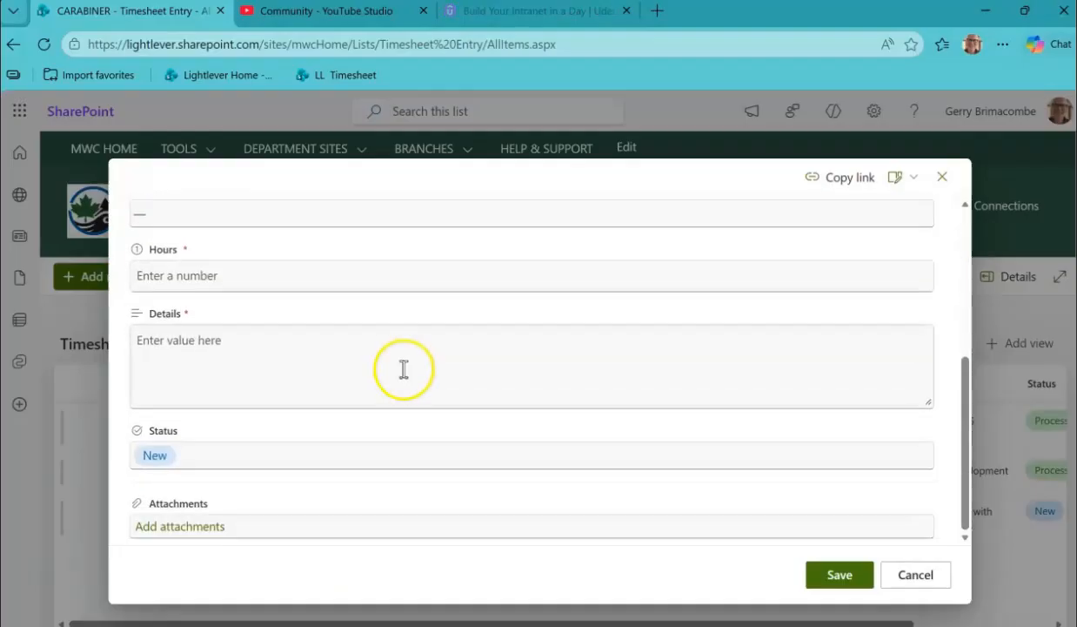
pyautogui.scroll(5, 403, 368)
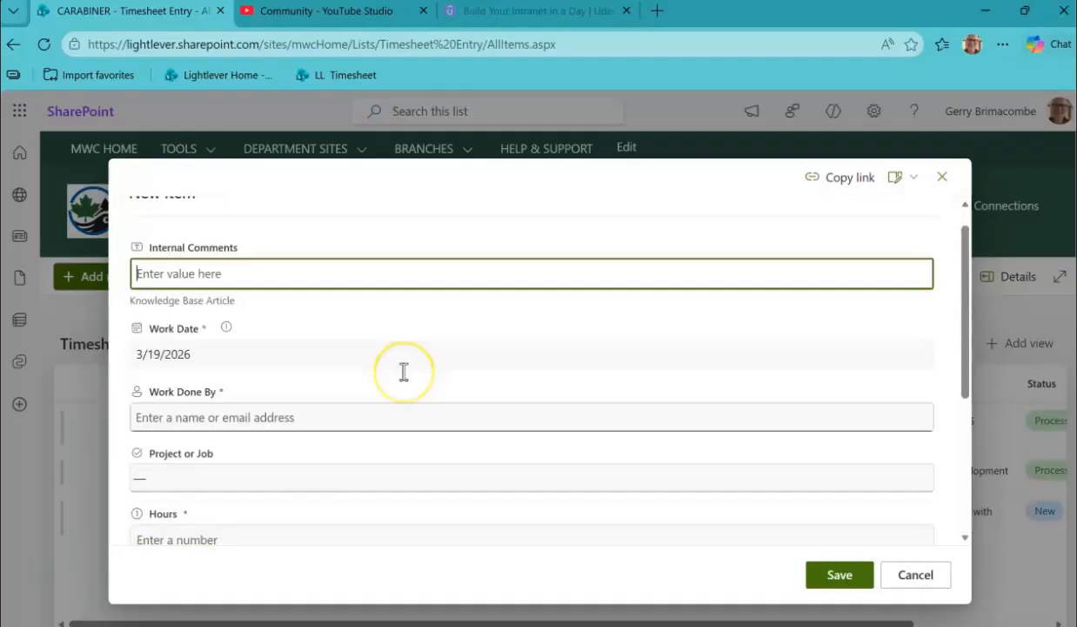
pyautogui.click(942, 582)
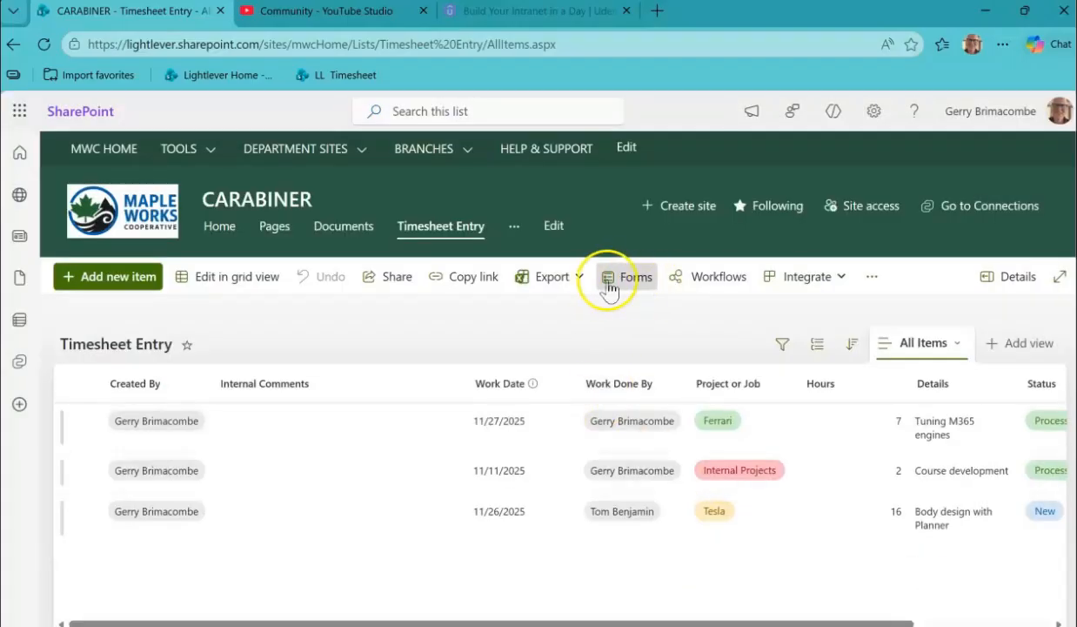
# Create a new custom form for the Timesheet Entry list.
pyautogui.click(636, 283)
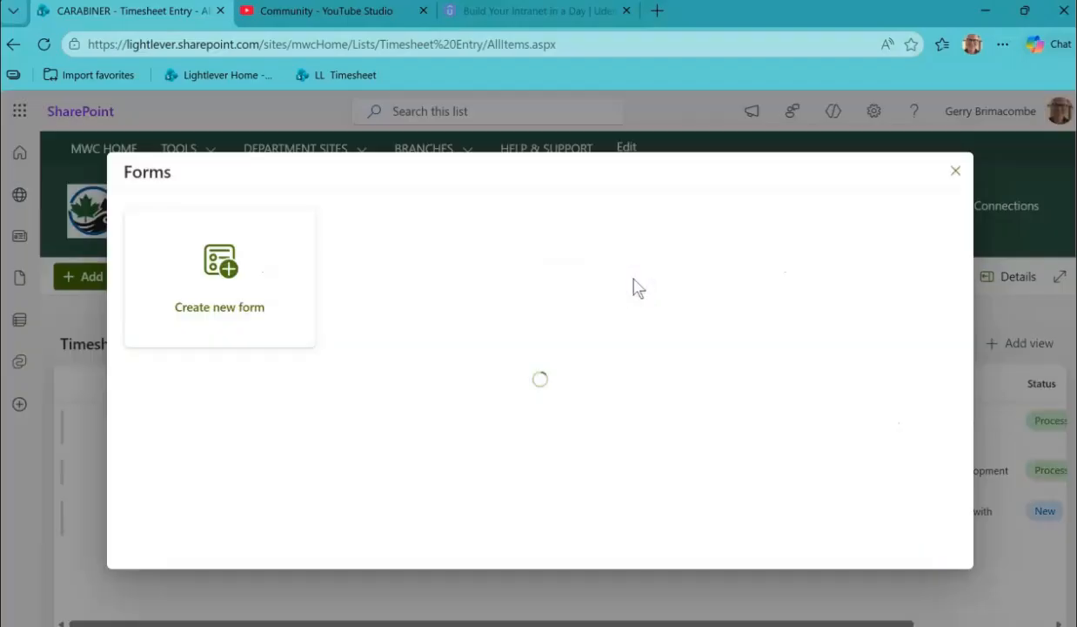
pyautogui.click(225, 275)
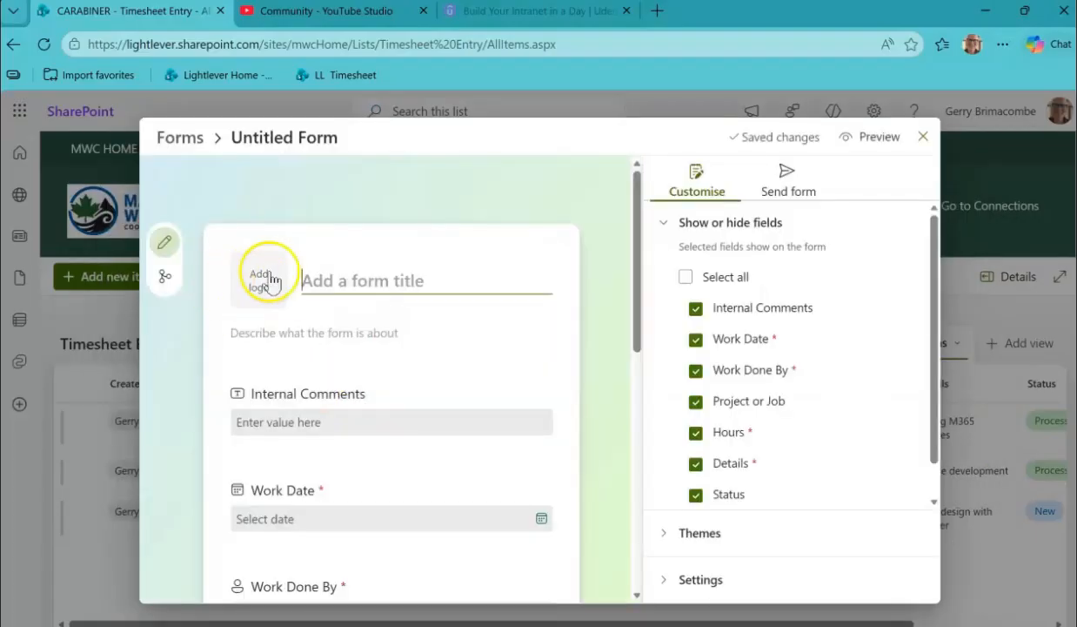
# Add the image LL_logo_150px_RGB_yellow BULB ONLY.jpg as the form's logo.
pyautogui.click(263, 280)
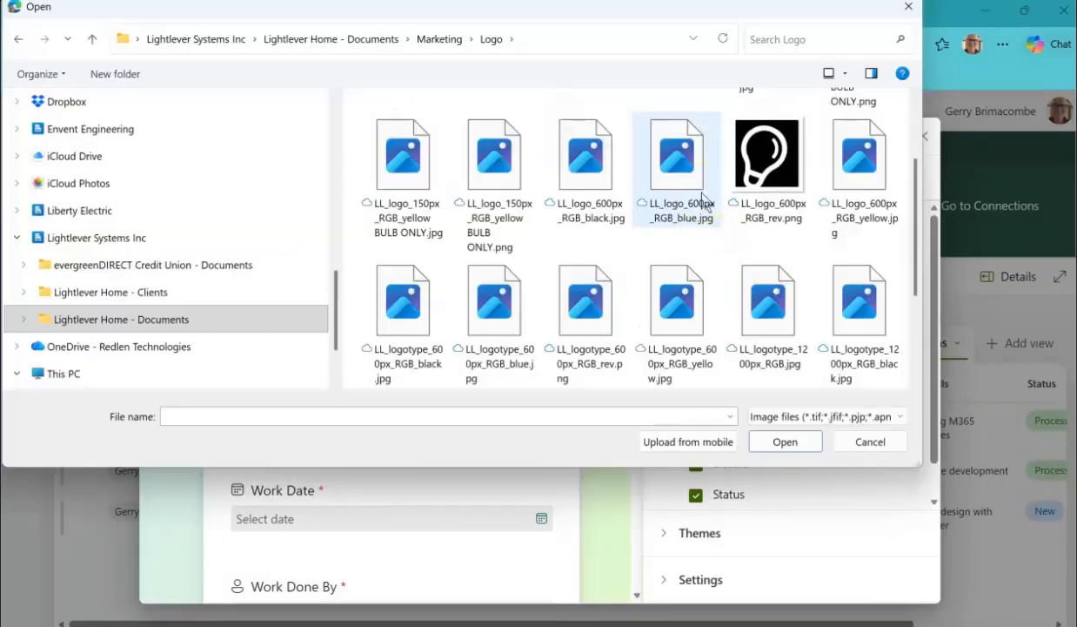
pyautogui.click(424, 163)
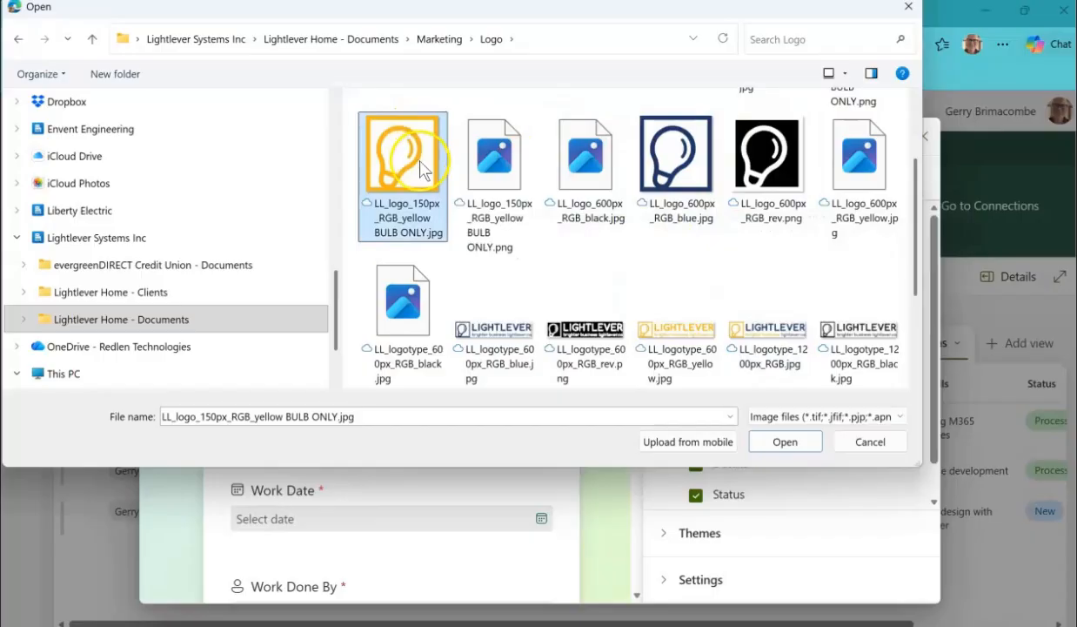
pyautogui.click(788, 442)
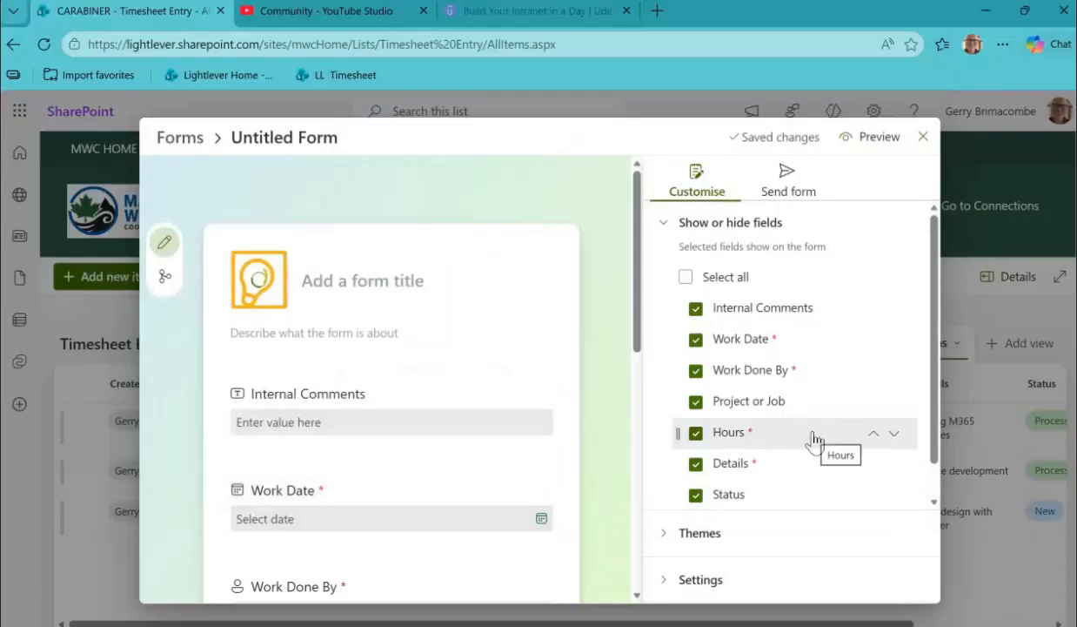
# Title the form "Timesheet Entry" and describe it as "Enter time at the end of every day".
pyautogui.click(327, 279)
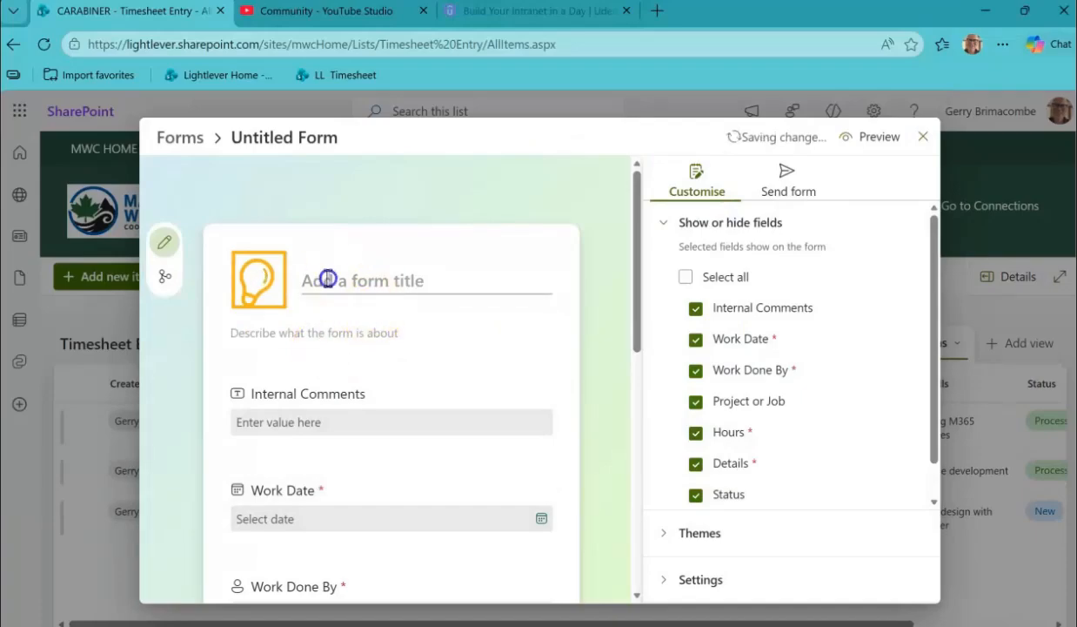
pyautogui.write('Timesheet Entry')
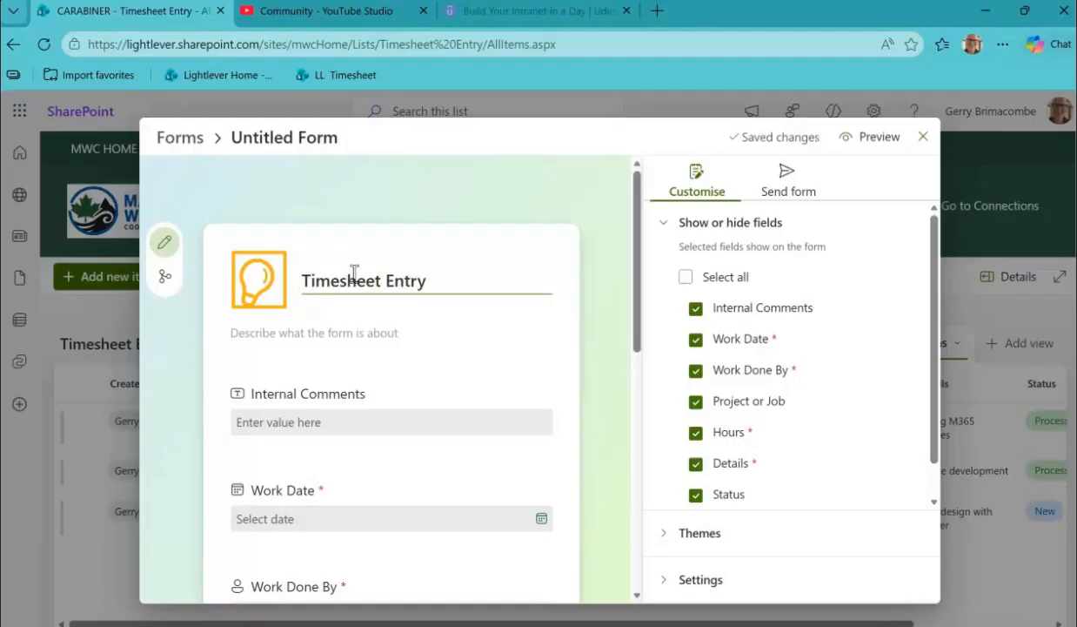
pyautogui.click(263, 339)
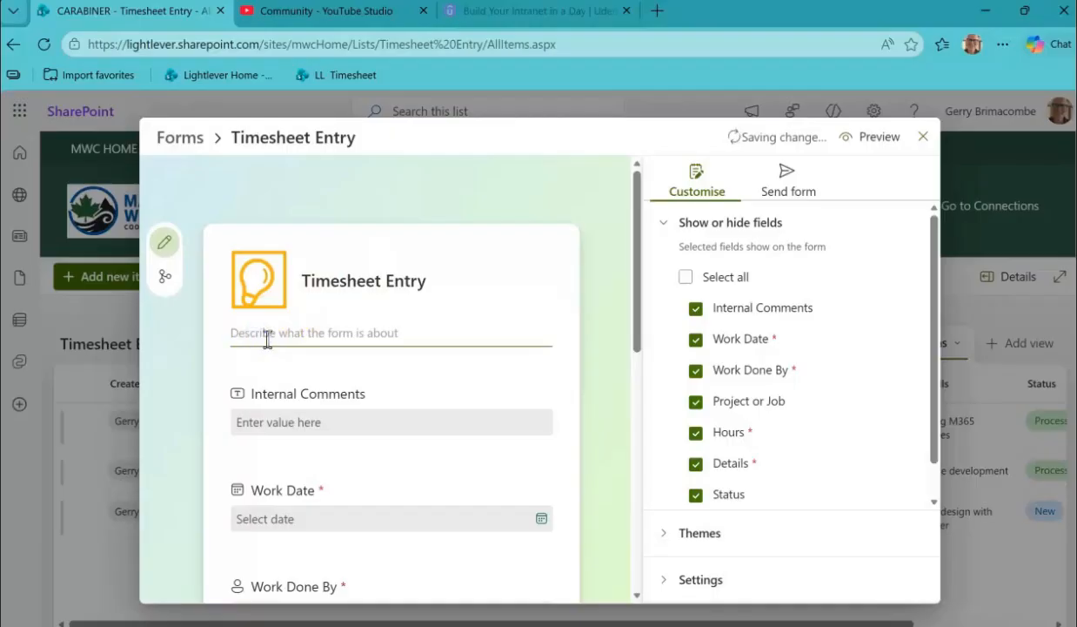
pyautogui.write('En')
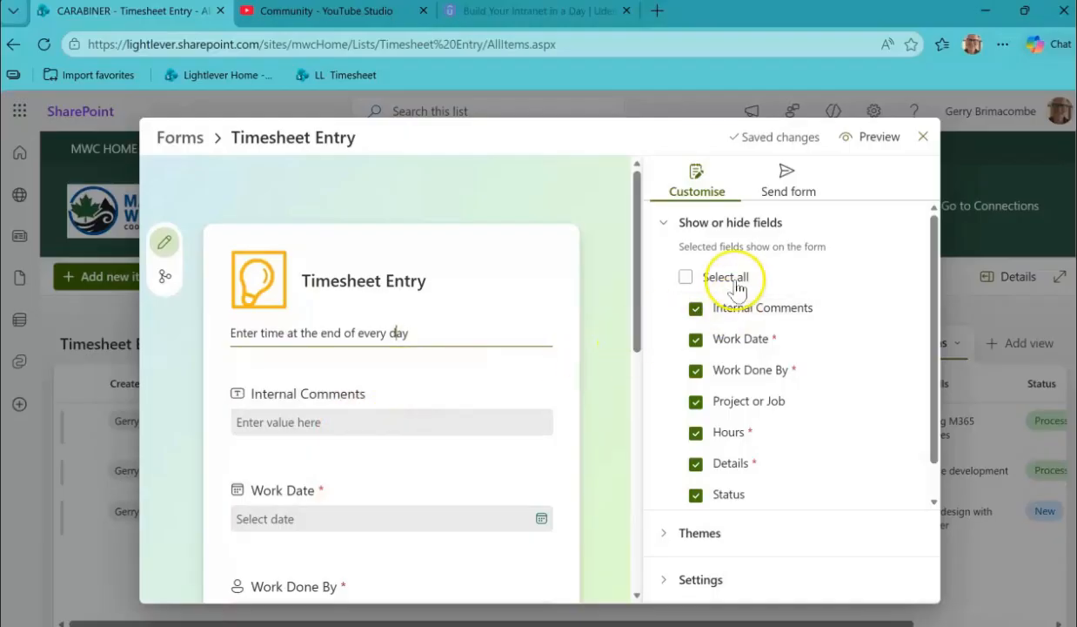
# Hide the Internal Comments and Status fields from the form.
pyautogui.click(696, 309)
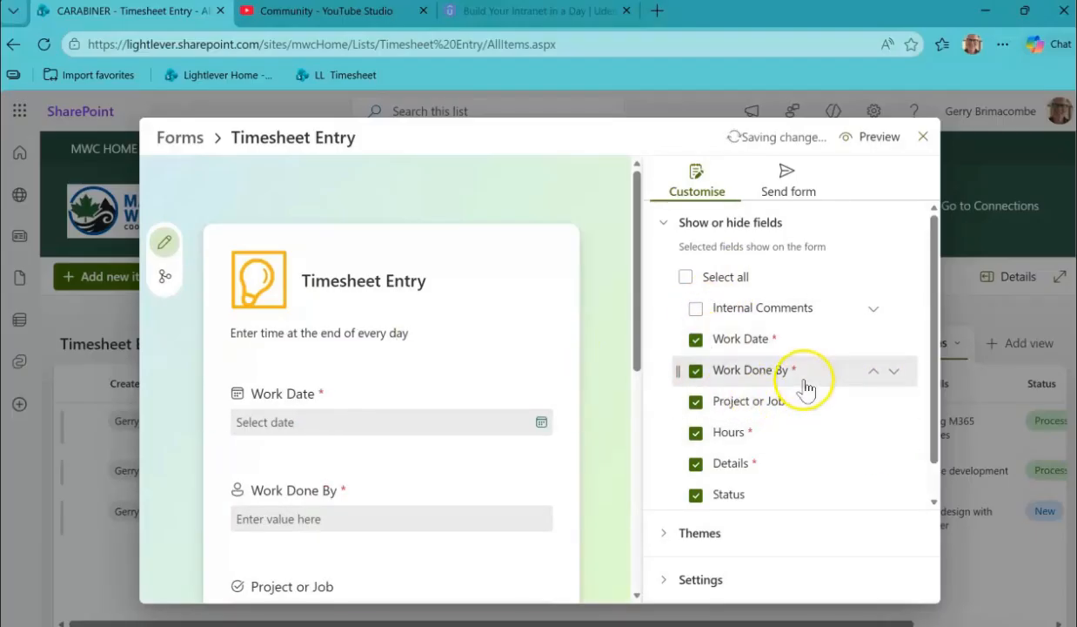
pyautogui.scroll(-1, 827, 344)
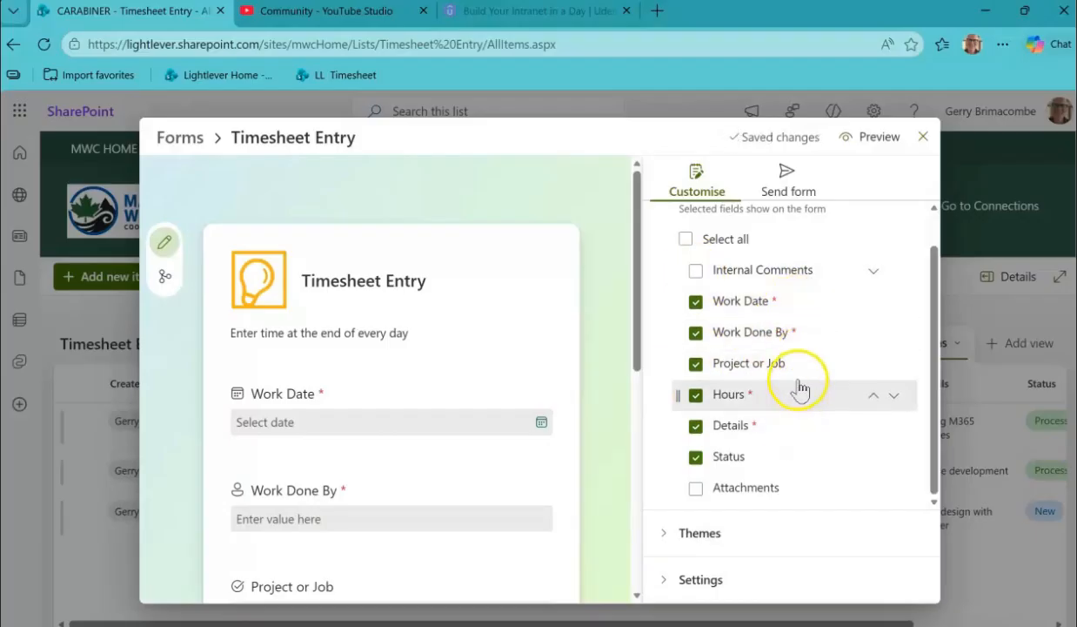
pyautogui.click(695, 461)
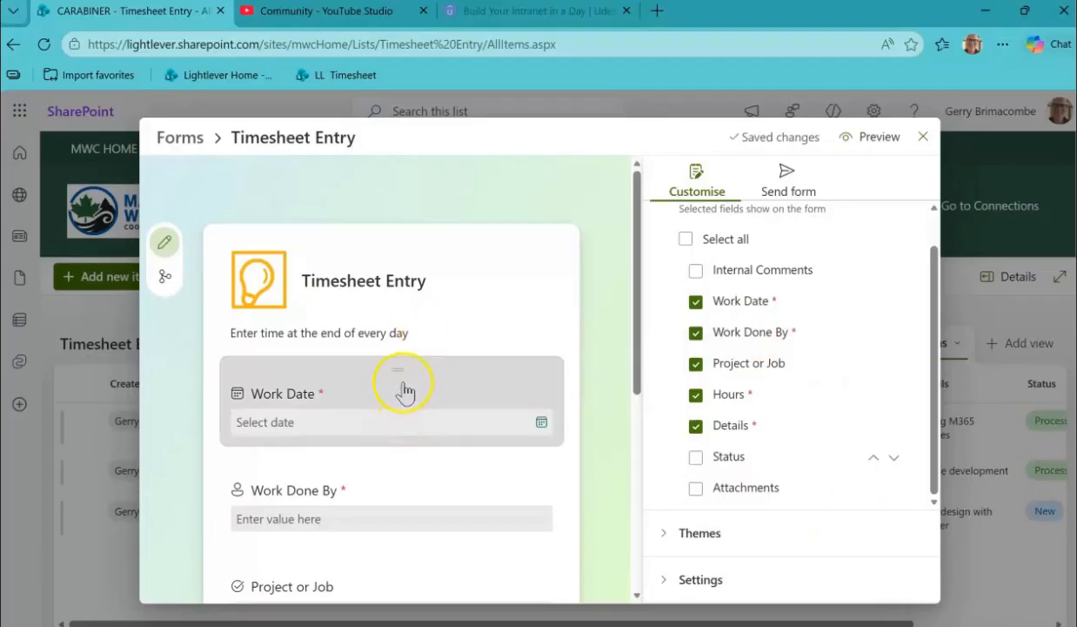
# Move the Project or Job field above Work Done By and look through the rest of the form.
pyautogui.scroll(-3, 418, 383)
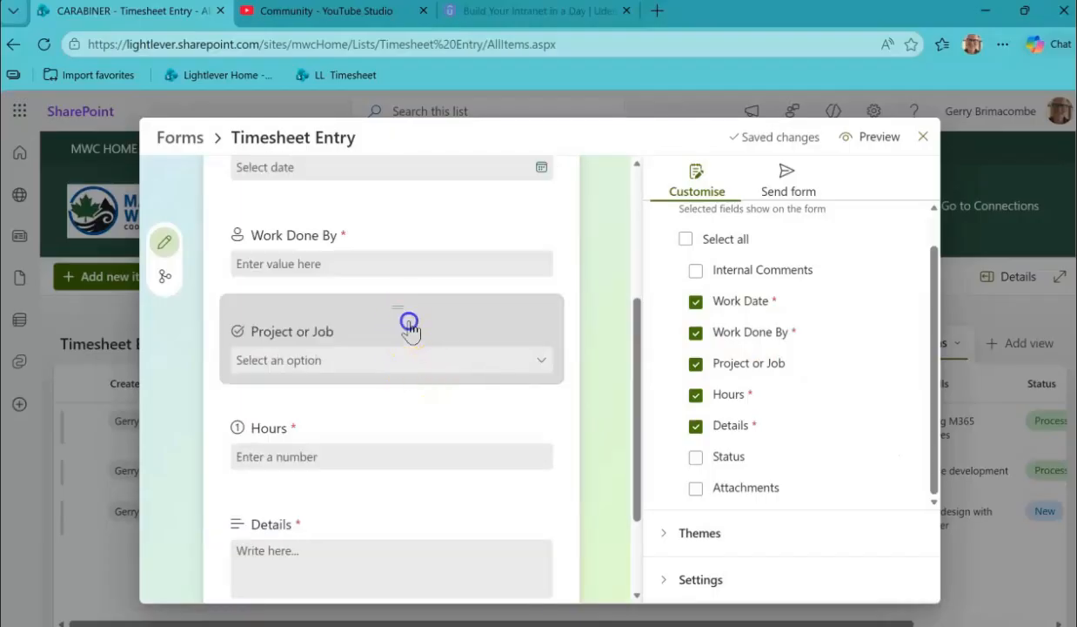
pyautogui.moveTo(409, 323); pyautogui.dragTo(409, 239)
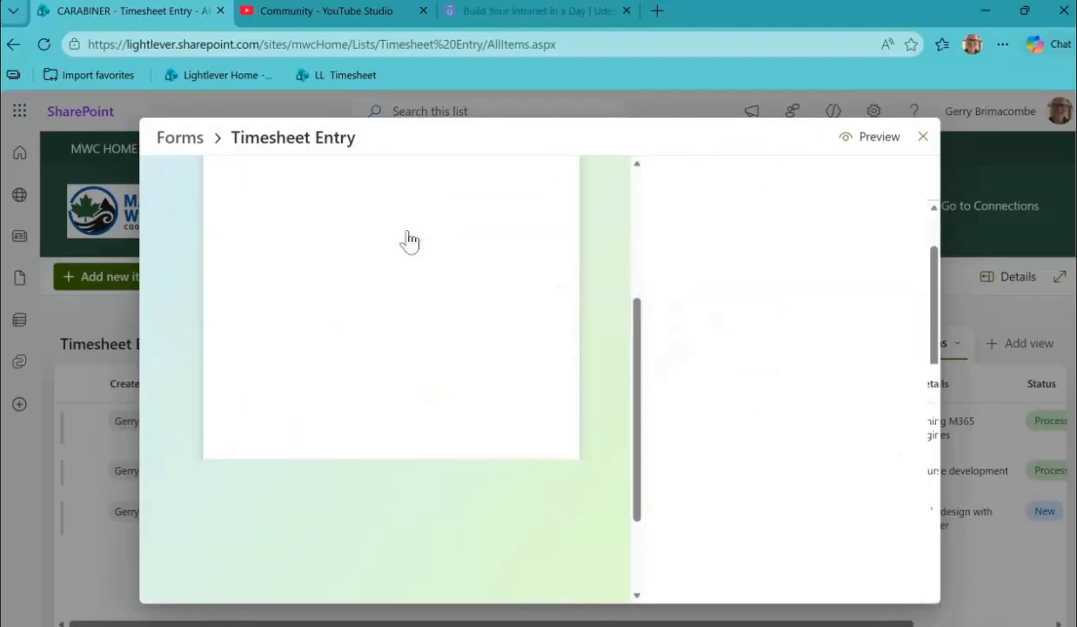
pyautogui.scroll(-1, 409, 241)
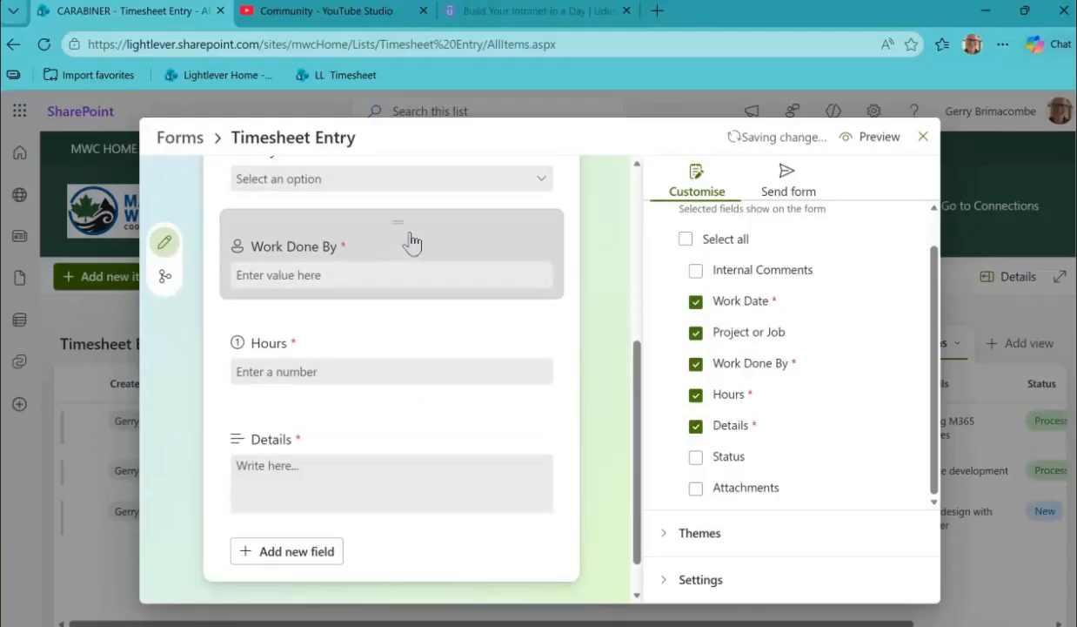
pyautogui.scroll(-1, 412, 244)
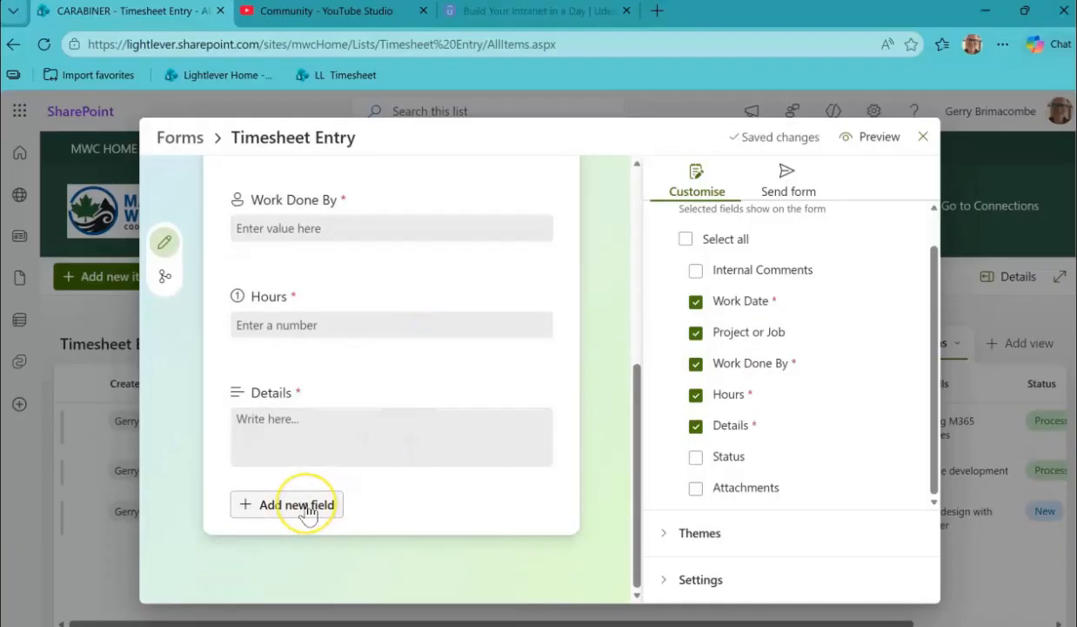
pyautogui.scroll(5, 366, 452)
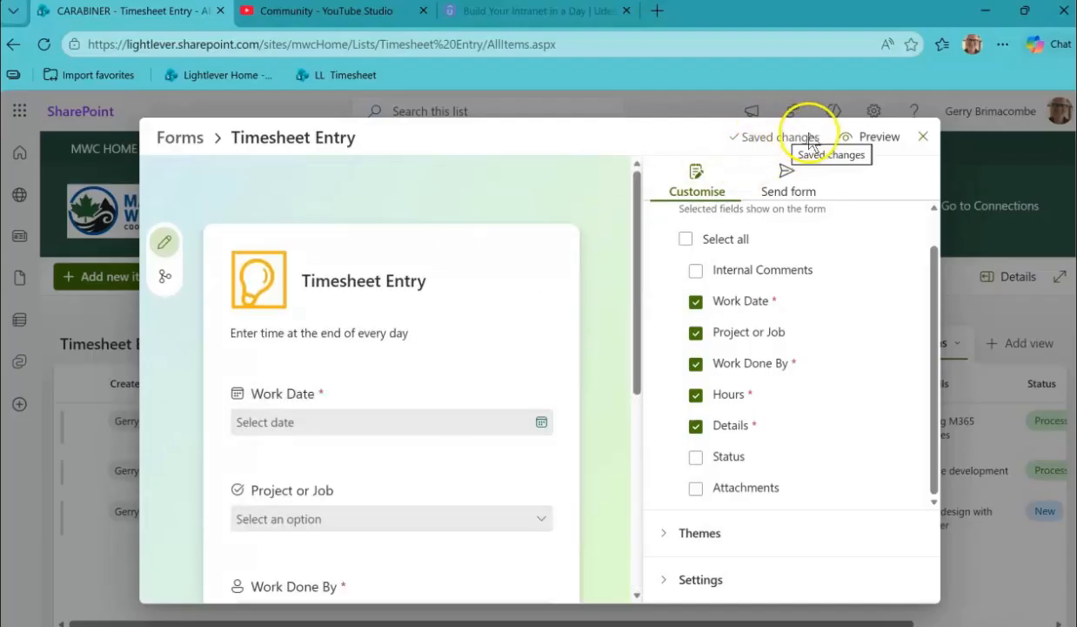
# Preview the finished form and try selecting Ferrari as the Project or Job.
pyautogui.click(857, 139)
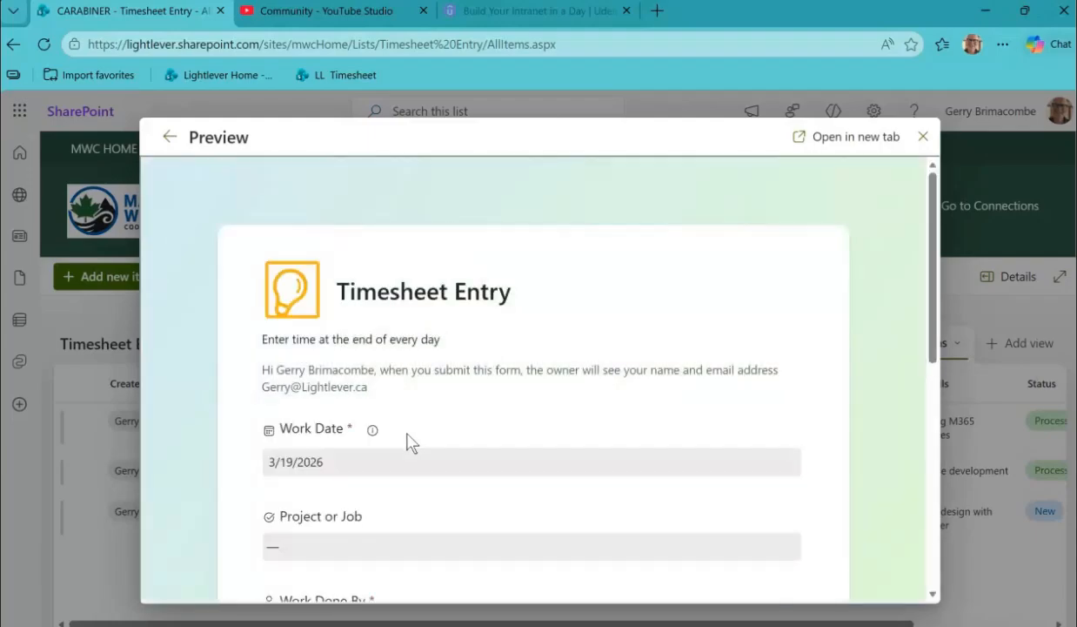
pyautogui.scroll(-1, 501, 329)
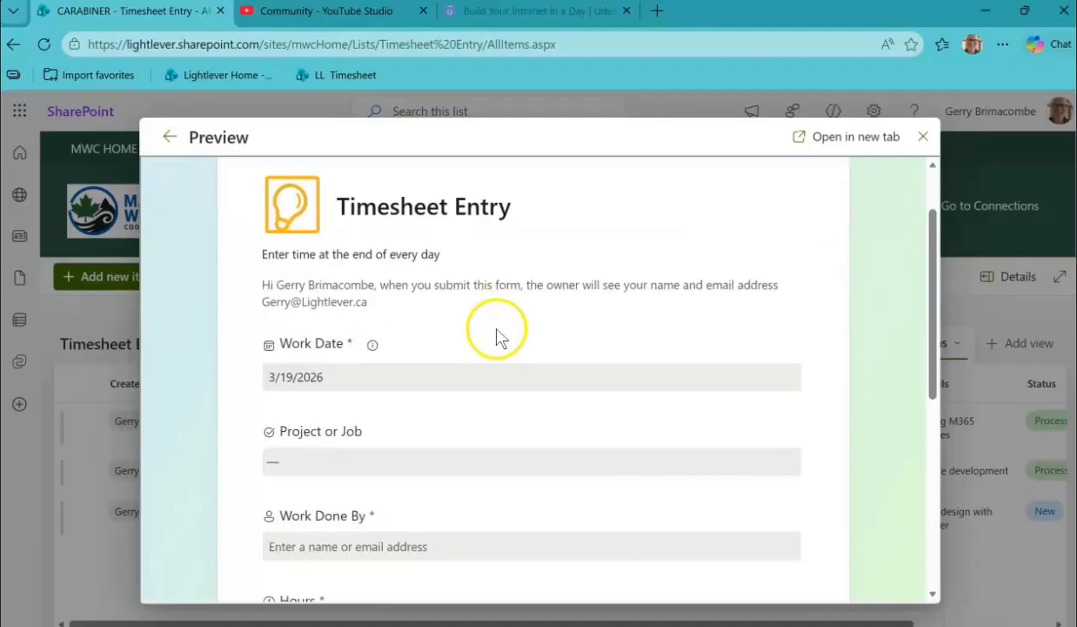
pyautogui.scroll(-1, 514, 313)
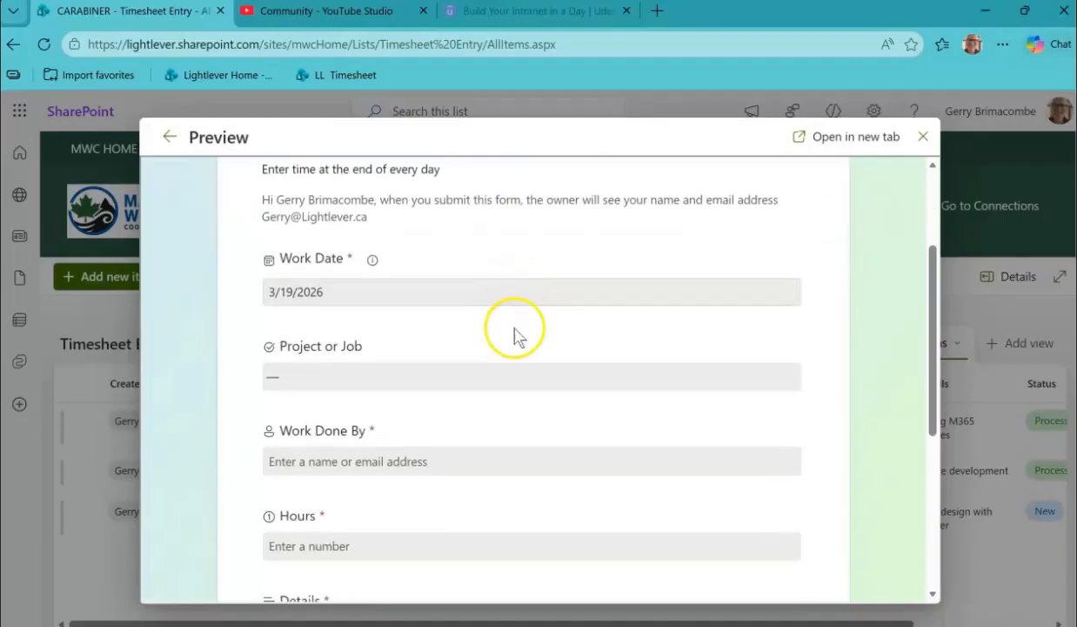
pyautogui.click(359, 378)
pyautogui.click(312, 455)
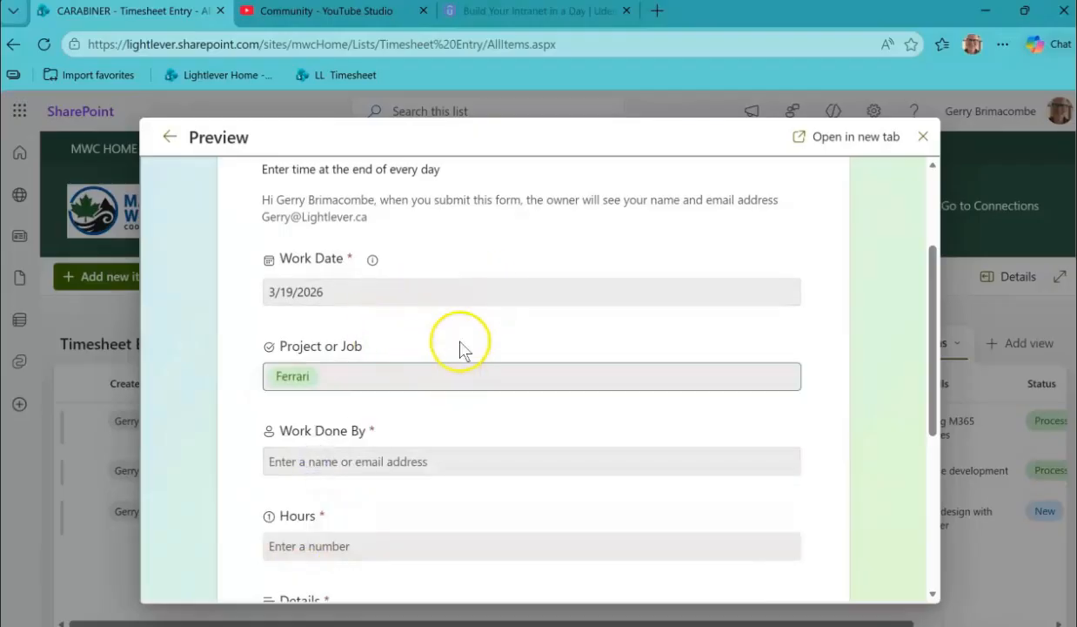
# Try filling Work Done By in the preview with a colleague found by name.
pyautogui.scroll(-1, 458, 338)
pyautogui.click(351, 375)
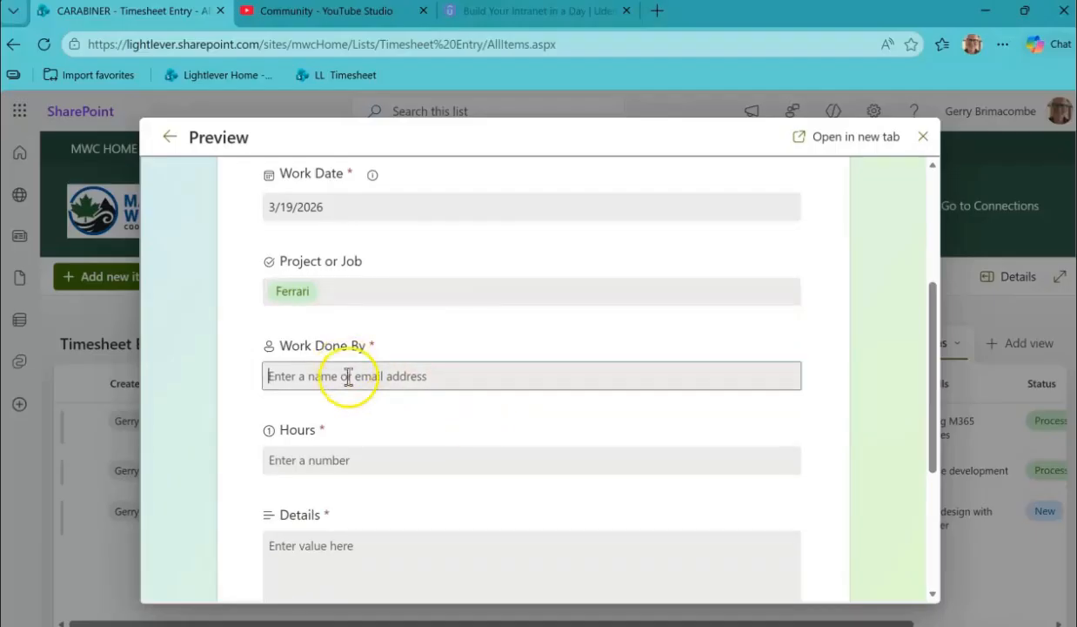
pyautogui.write('me')
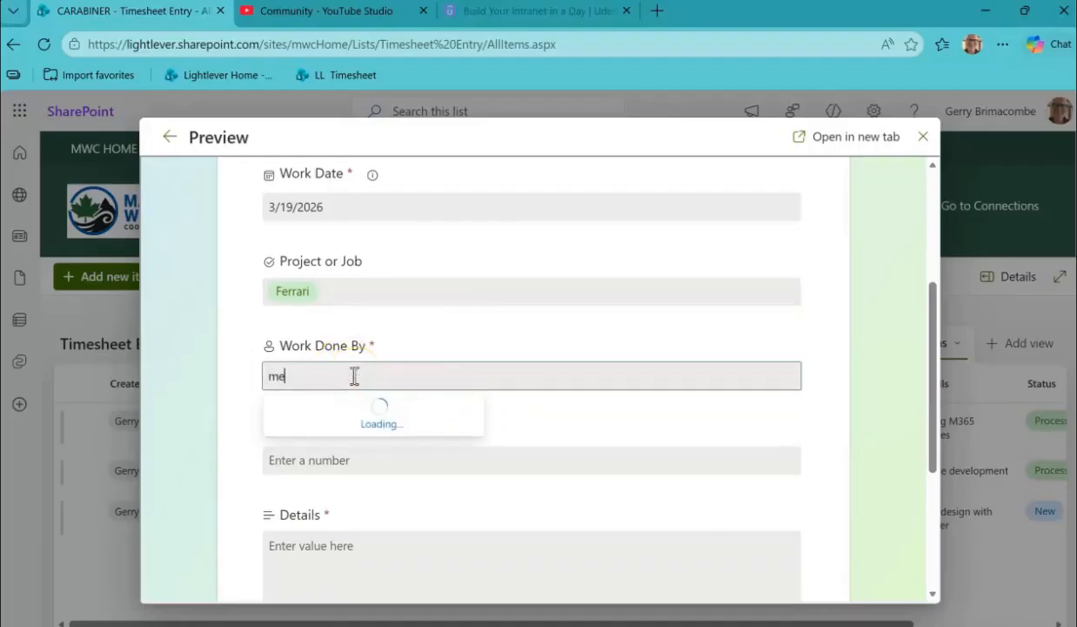
pyautogui.write('tt')
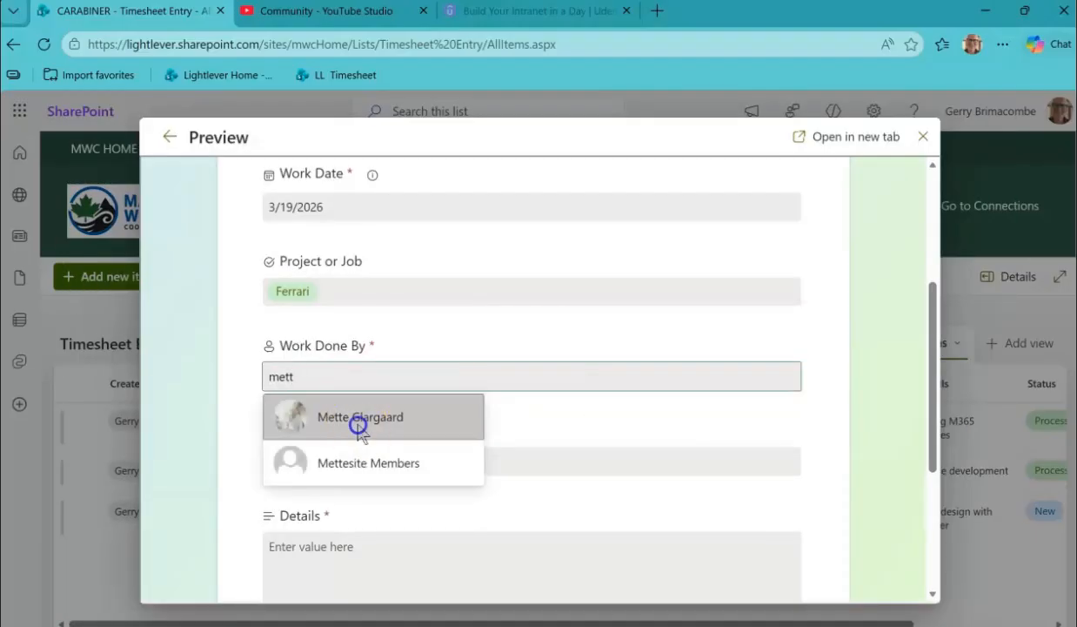
pyautogui.click(355, 423)
pyautogui.scroll(-2, 487, 436)
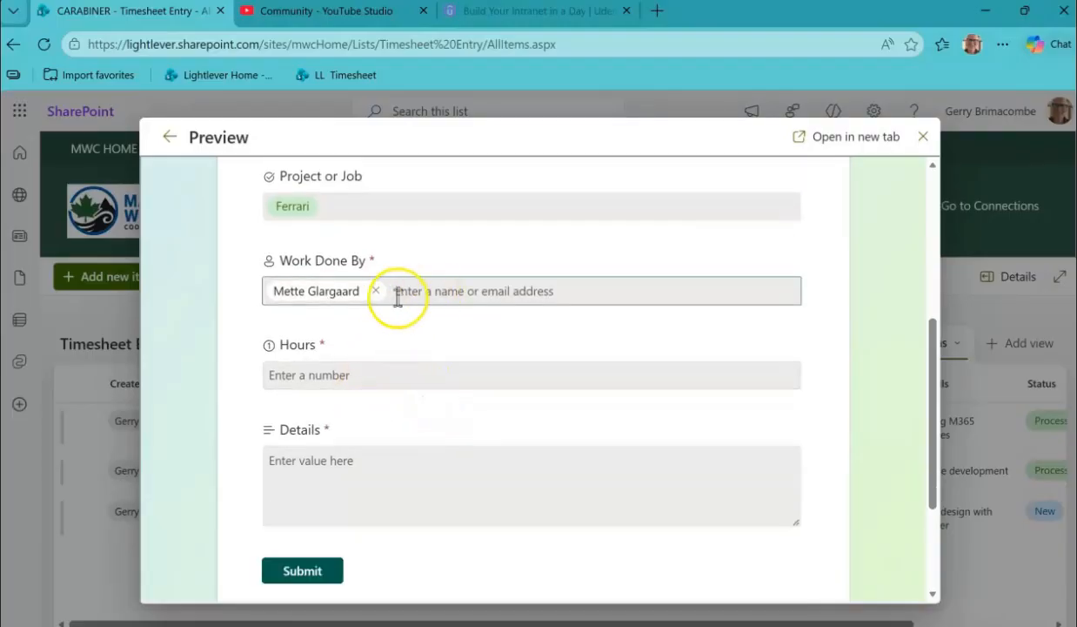
# Remove the colleague, try searching Work Done By for "market", clear it and close the preview without submitting.
pyautogui.click(374, 292)
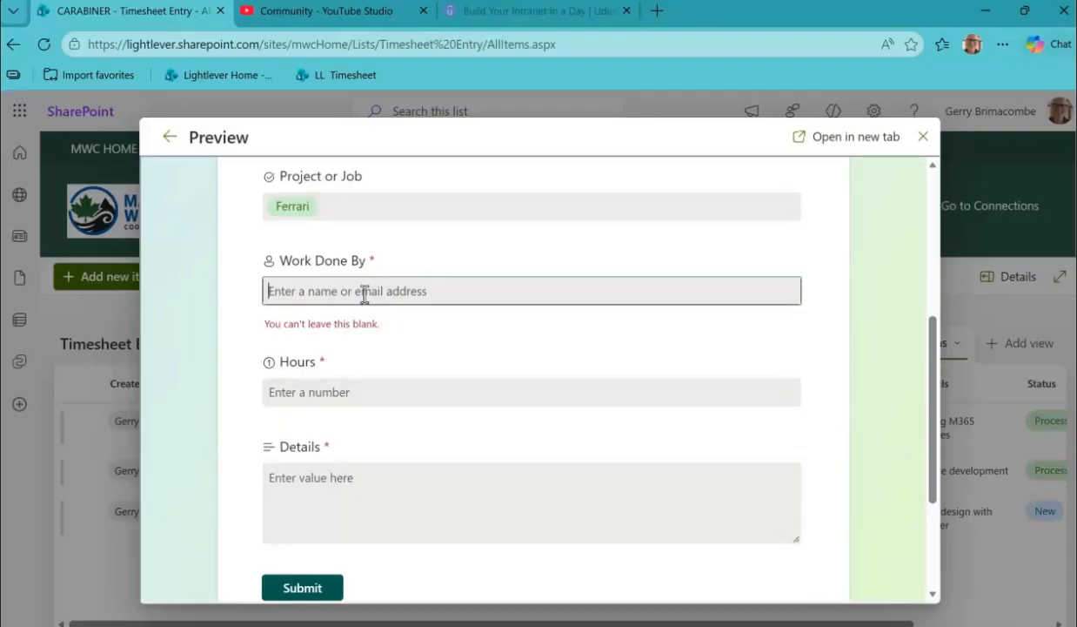
pyautogui.write('mar')
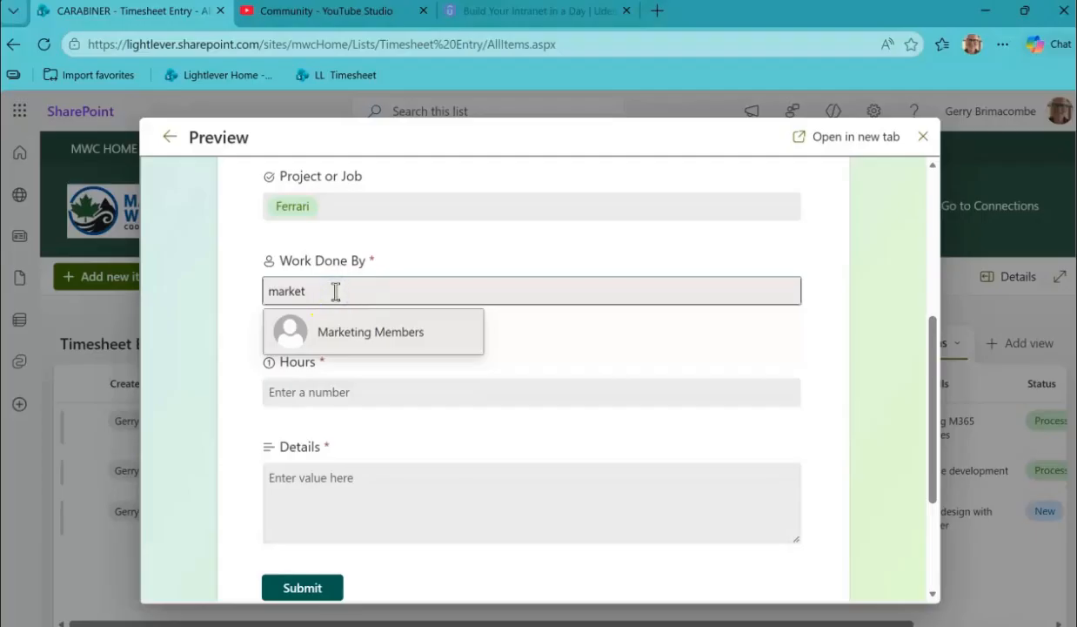
pyautogui.write('ket')
pyautogui.press('BackSpace')
pyautogui.press('BackSpace')
pyautogui.press('BackSpace')
pyautogui.press('BackSpace')
pyautogui.press('BackSpace')
pyautogui.press('BackSpace')
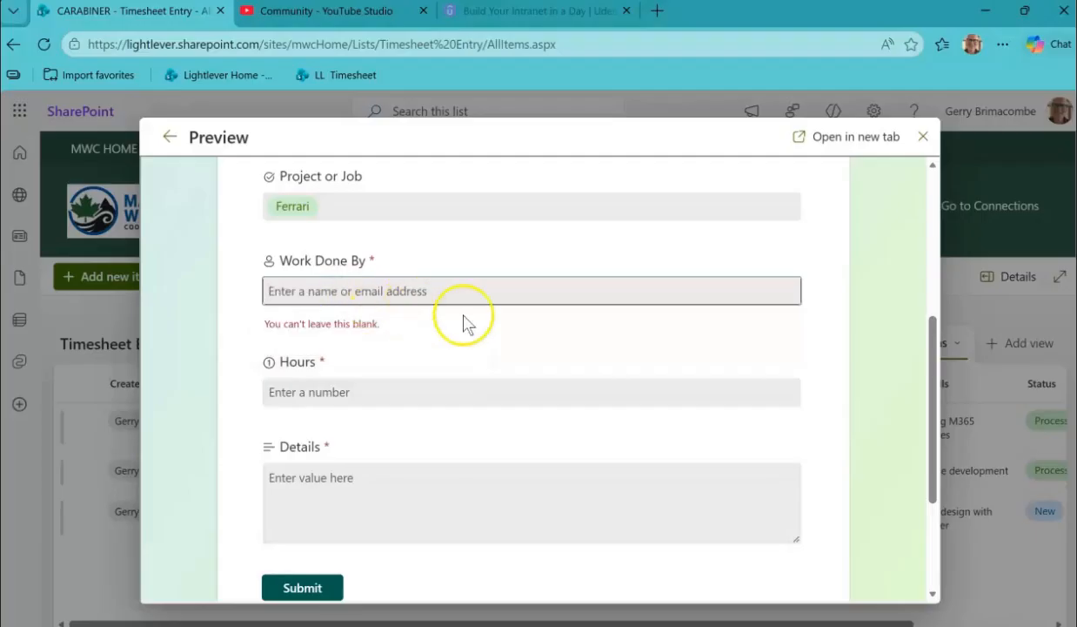
pyautogui.click(924, 137)
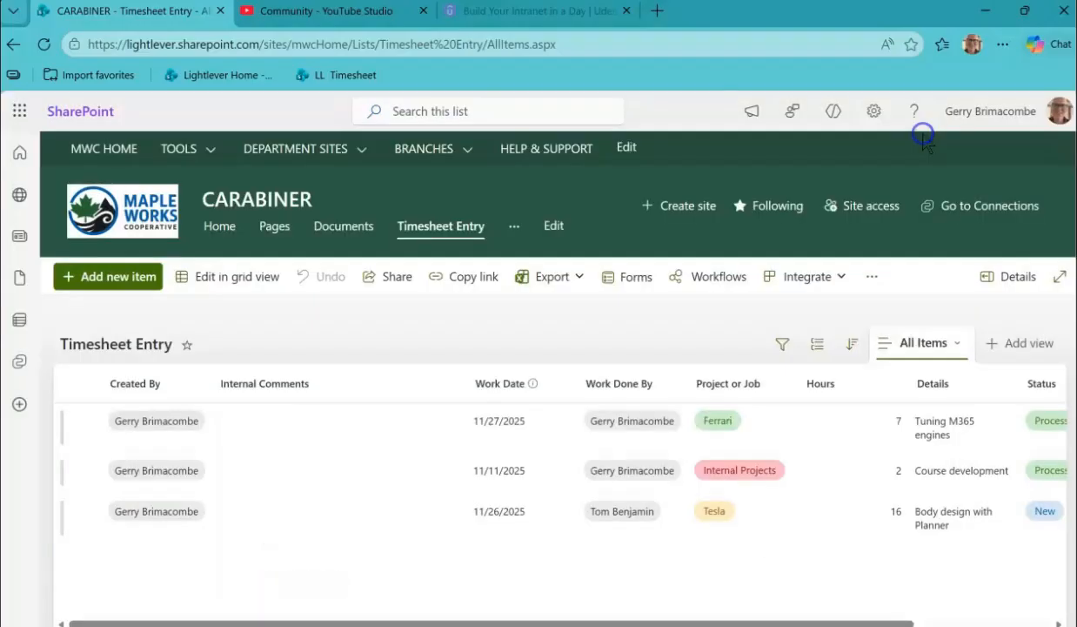
# Check the purple Timesheet Entry form's management options in the forms overview, copy its response link and close the overview.
pyautogui.click(613, 277)
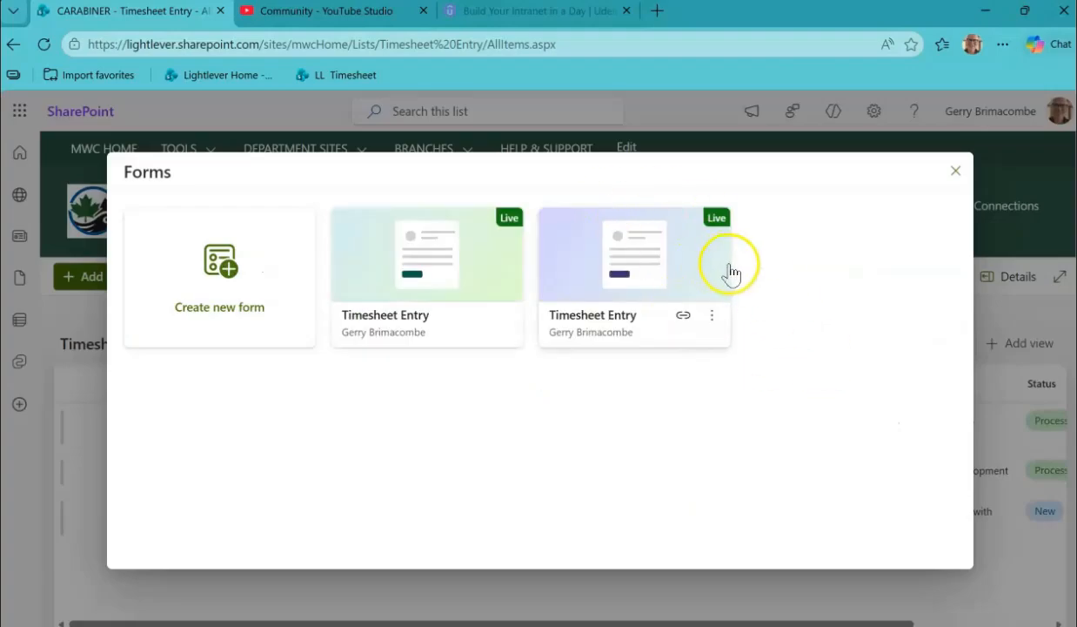
pyautogui.click(712, 316)
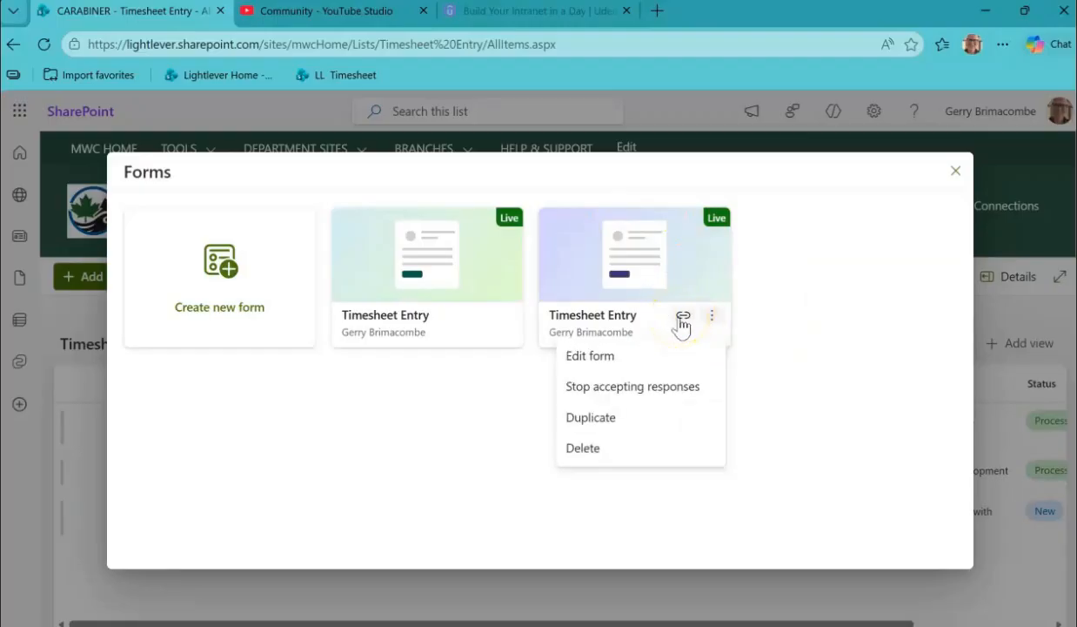
pyautogui.click(683, 317)
pyautogui.click(637, 439)
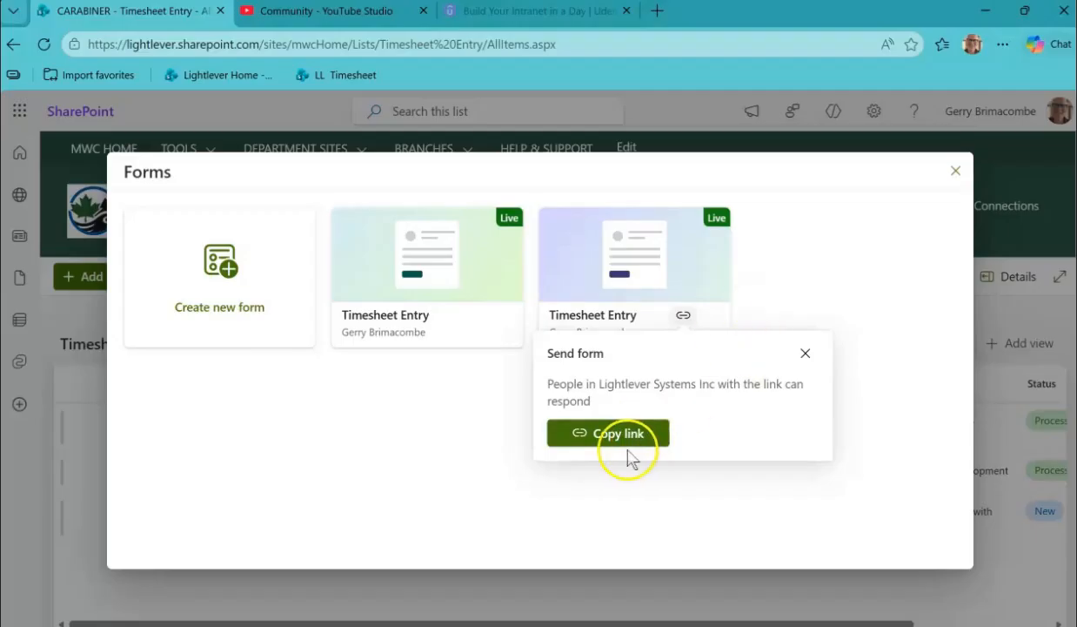
pyautogui.click(813, 242)
pyautogui.click(955, 171)
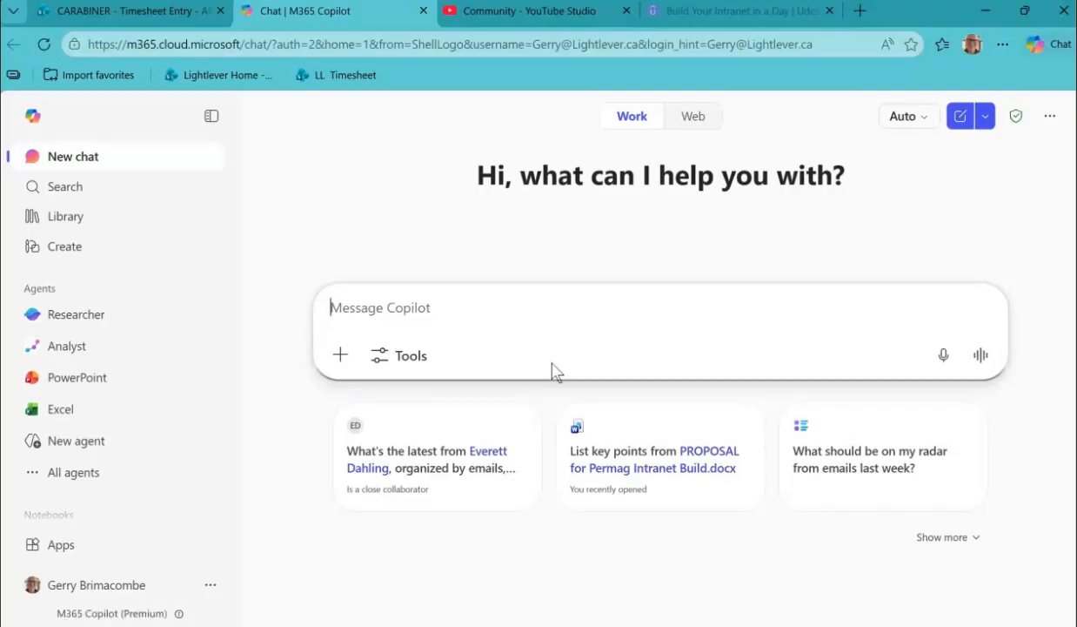
# Start a Copilot prompt reading "please summarize this file" and bring up the files available to reference.
pyautogui.write('/')
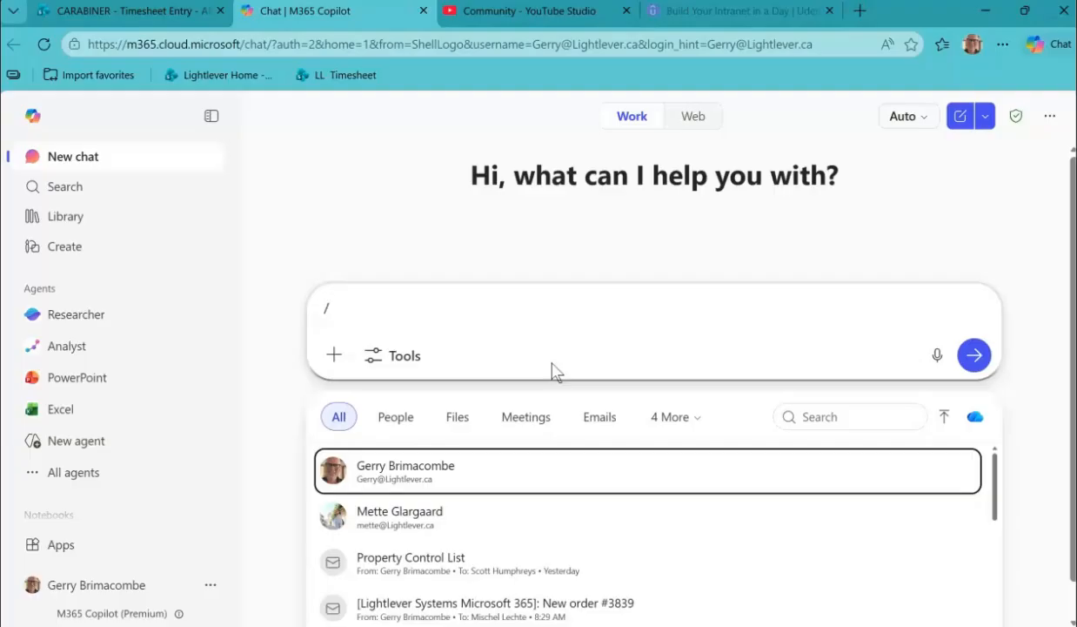
pyautogui.press('BackSpace')
pyautogui.write('please summar')
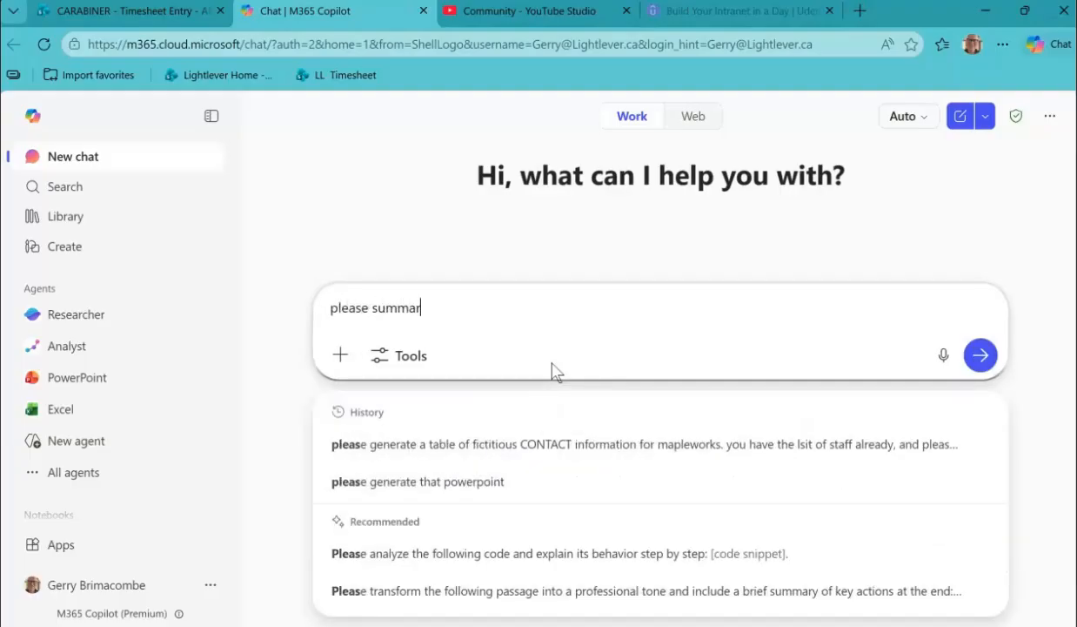
pyautogui.write('ize this fi')
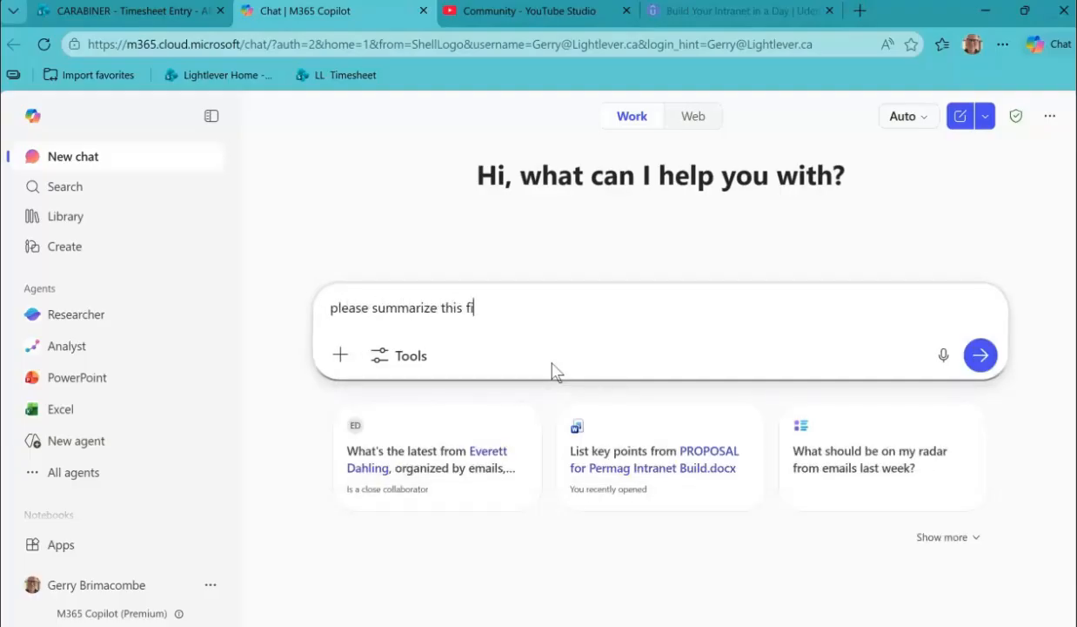
pyautogui.write('le /')
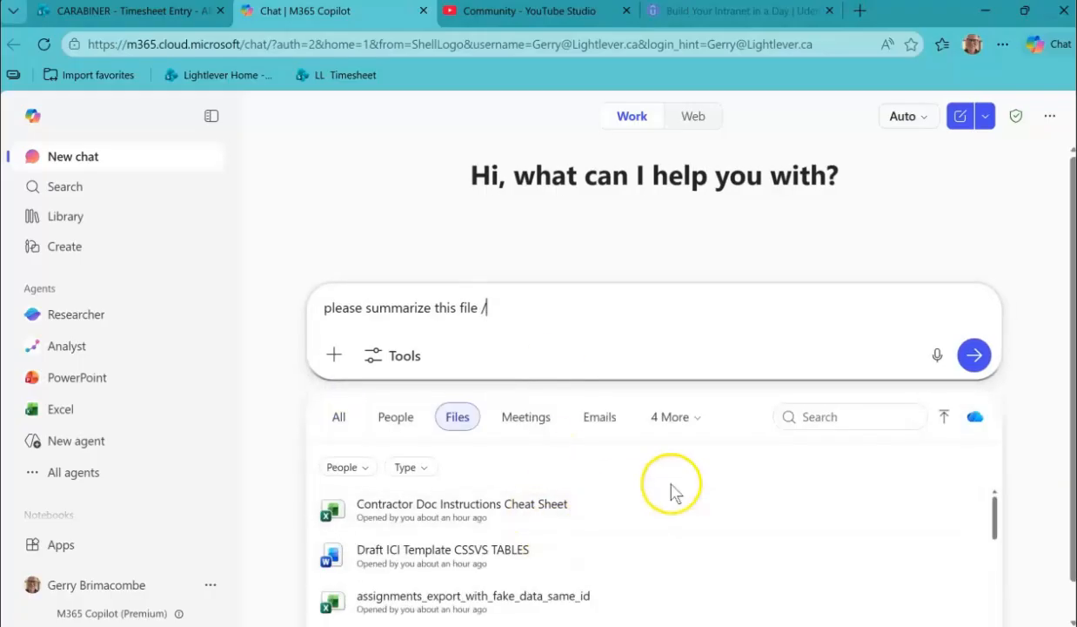
# Reference Lightlever QandA for Vendor Presentation.docx in the prompt and send it to Copilot.
pyautogui.scroll(-5, 621, 483)
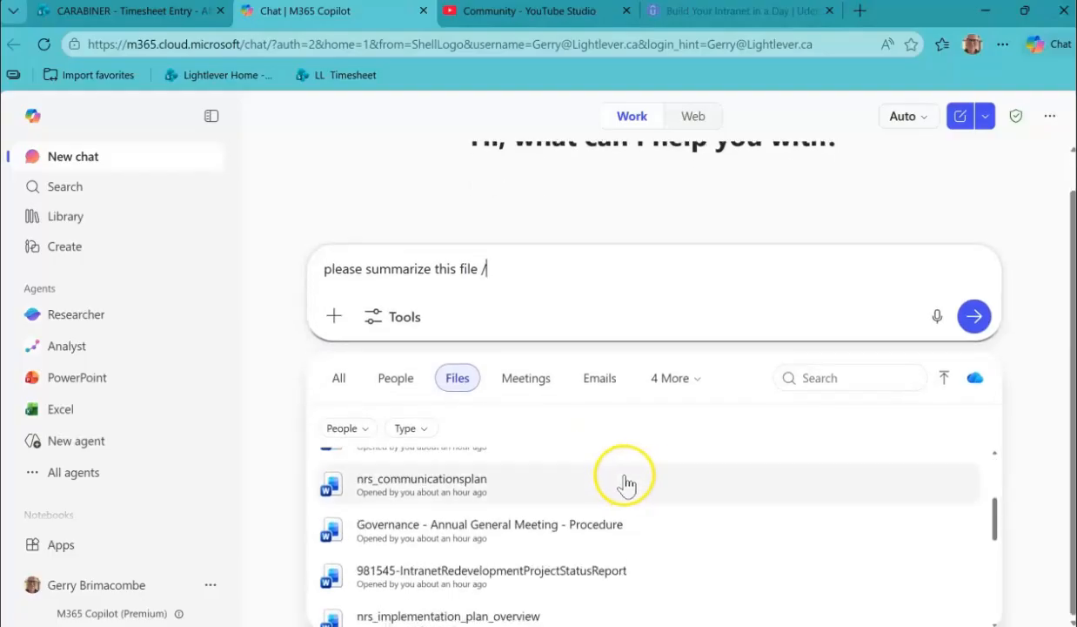
pyautogui.scroll(-2, 492, 492)
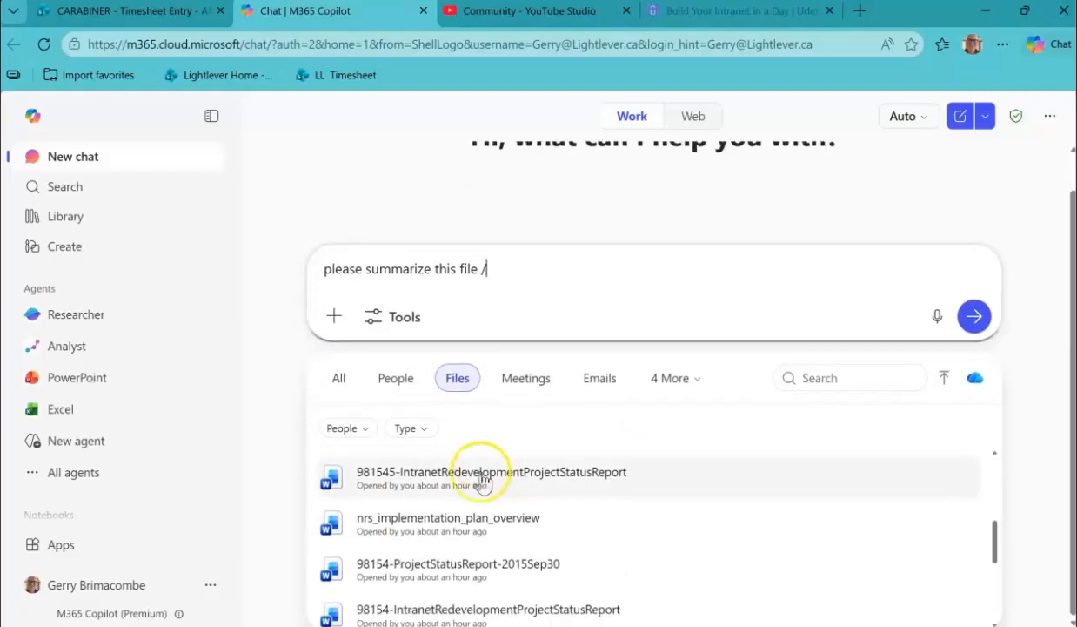
pyautogui.scroll(-5, 487, 487)
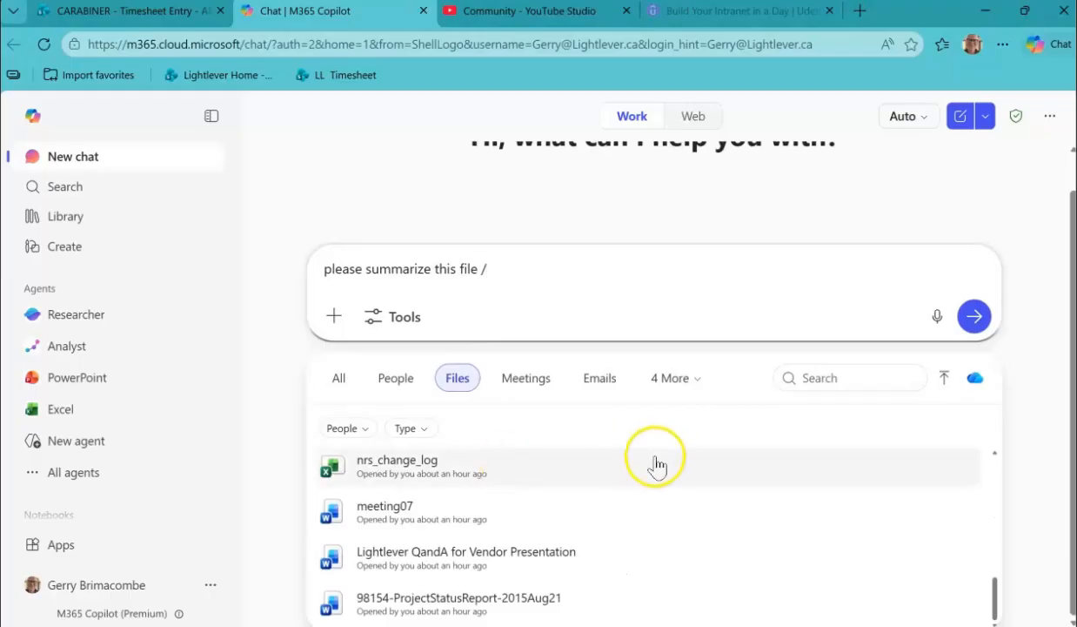
pyautogui.click(415, 564)
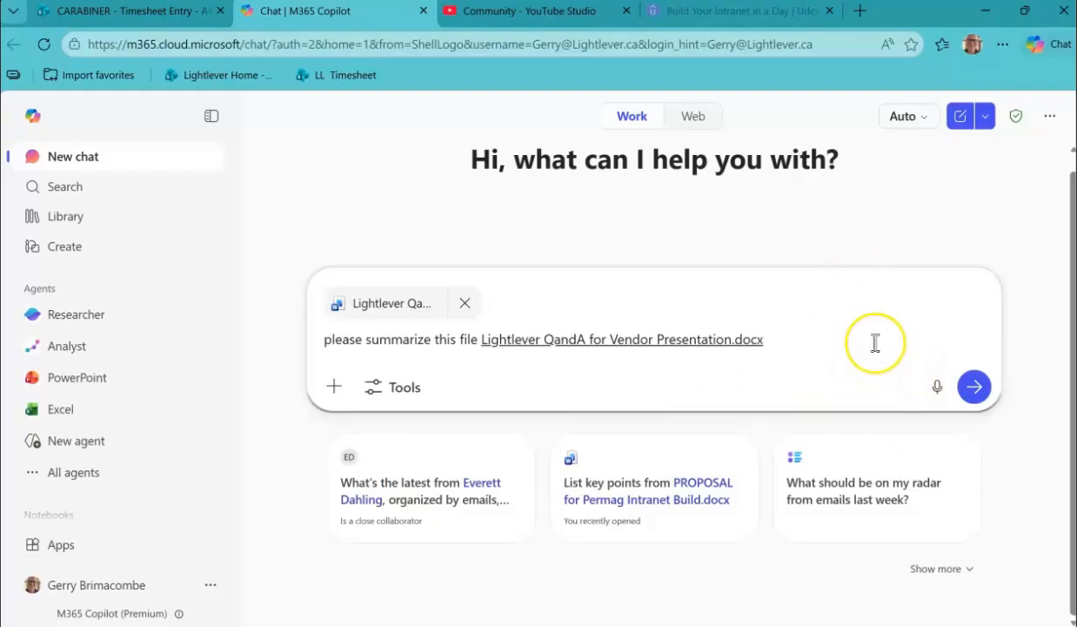
pyautogui.press('Return')
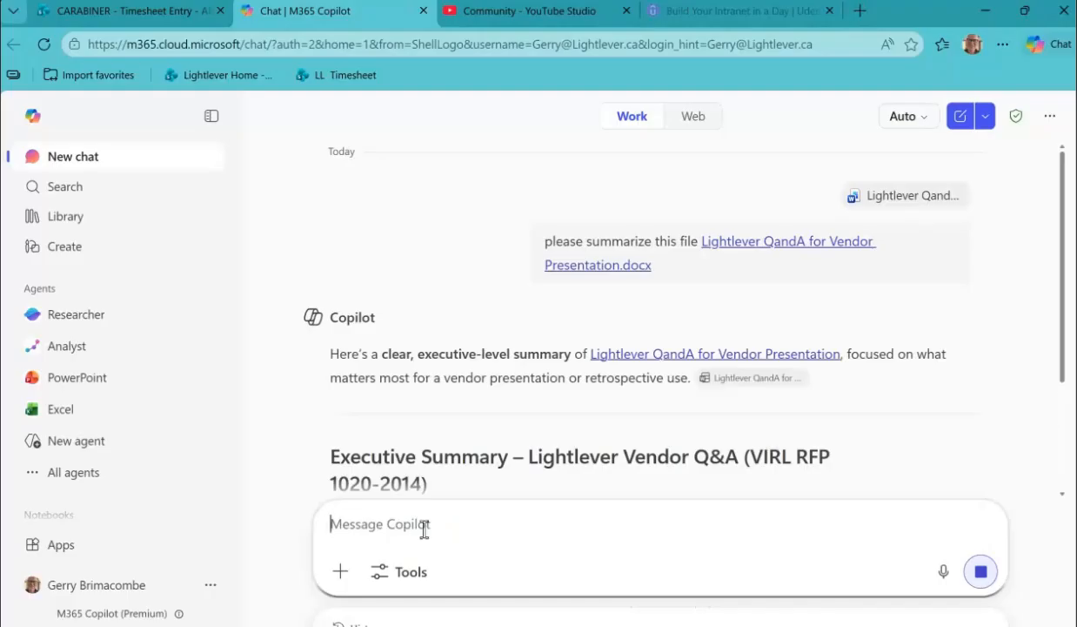
# Look up items matching "time" to reference in a follow-up Copilot prompt and narrow them to emails.
pyautogui.write('/time')
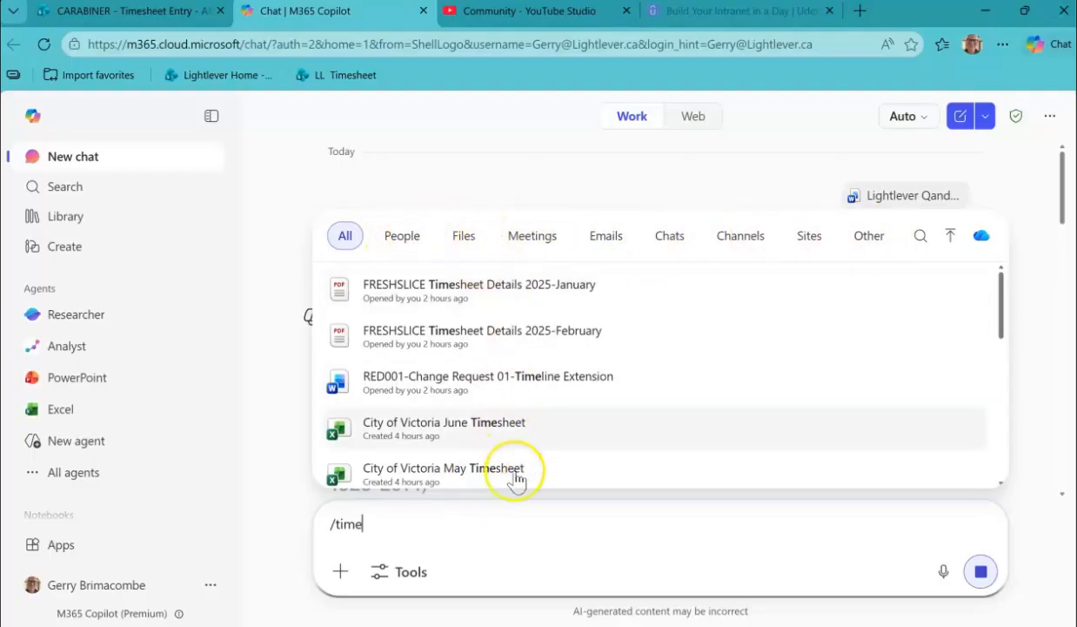
pyautogui.click(614, 239)
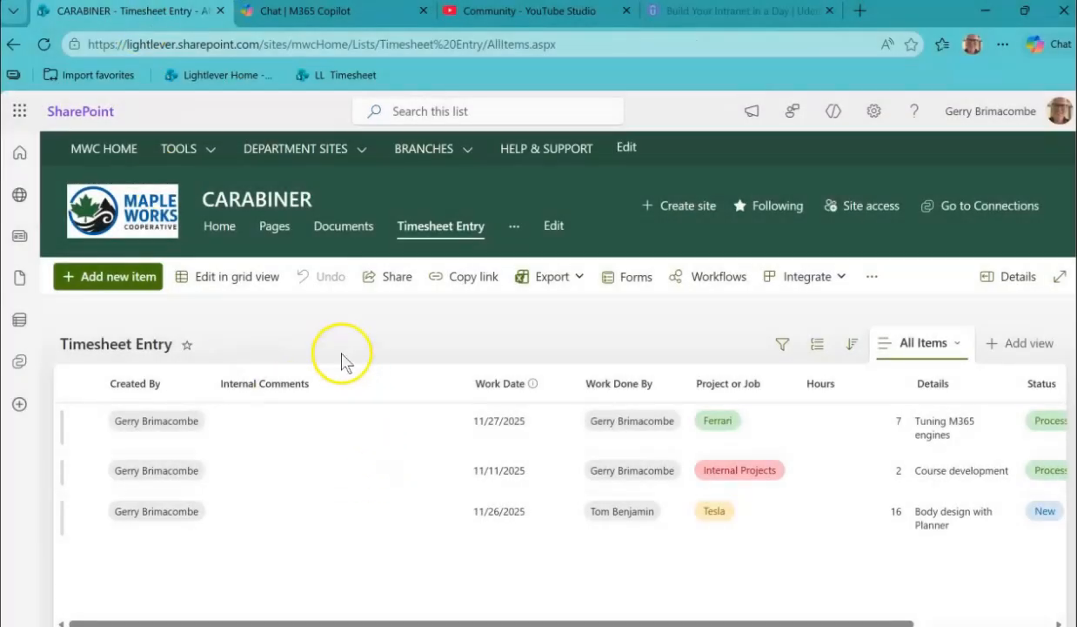
# Open the Knowledge Base library and pin the 0012-Vacation & Leave Calendar article under 2-Information Technology to the top.
pyautogui.click(181, 162)
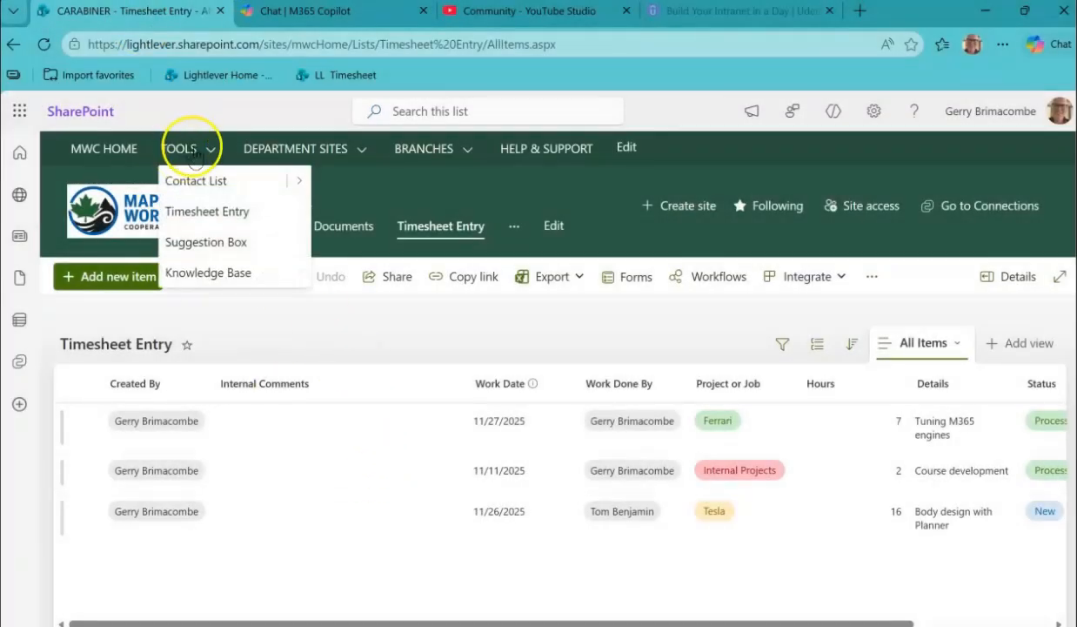
pyautogui.click(205, 274)
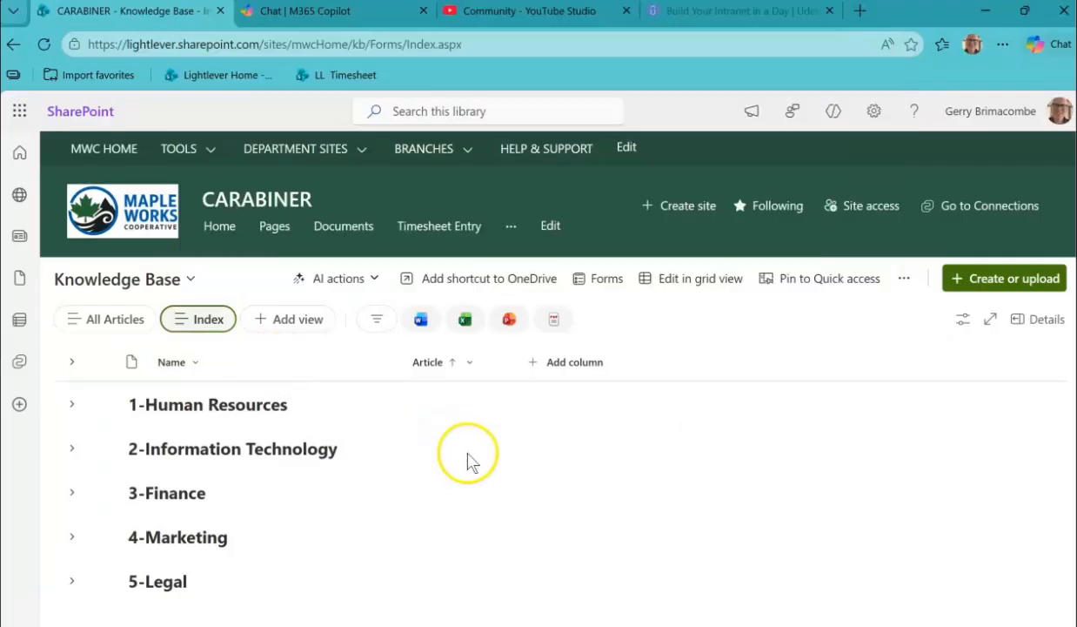
pyautogui.click(73, 448)
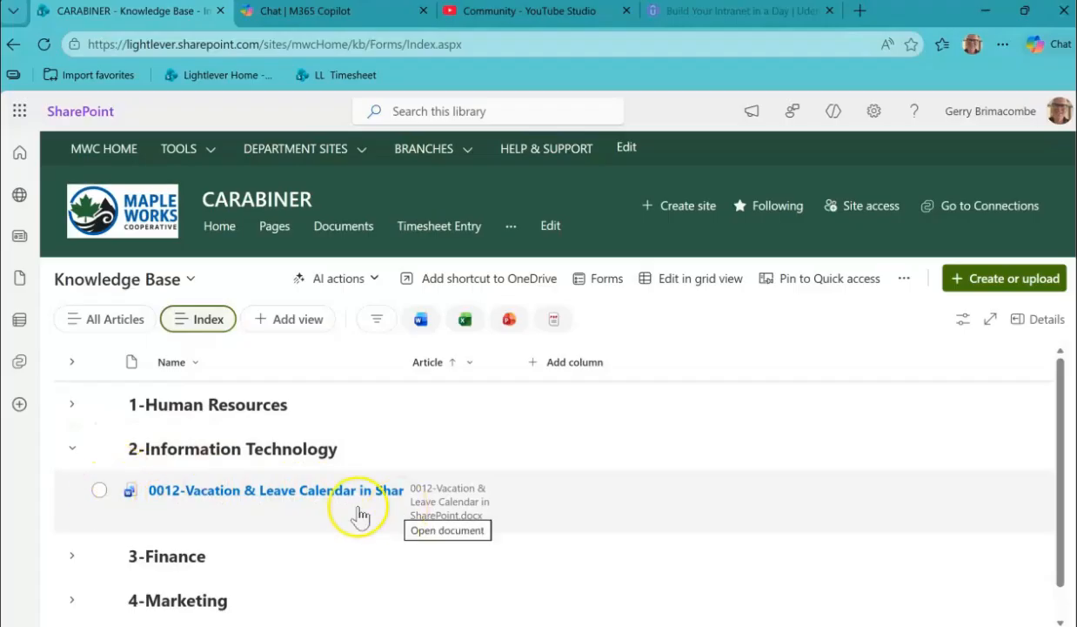
pyautogui.click(99, 491)
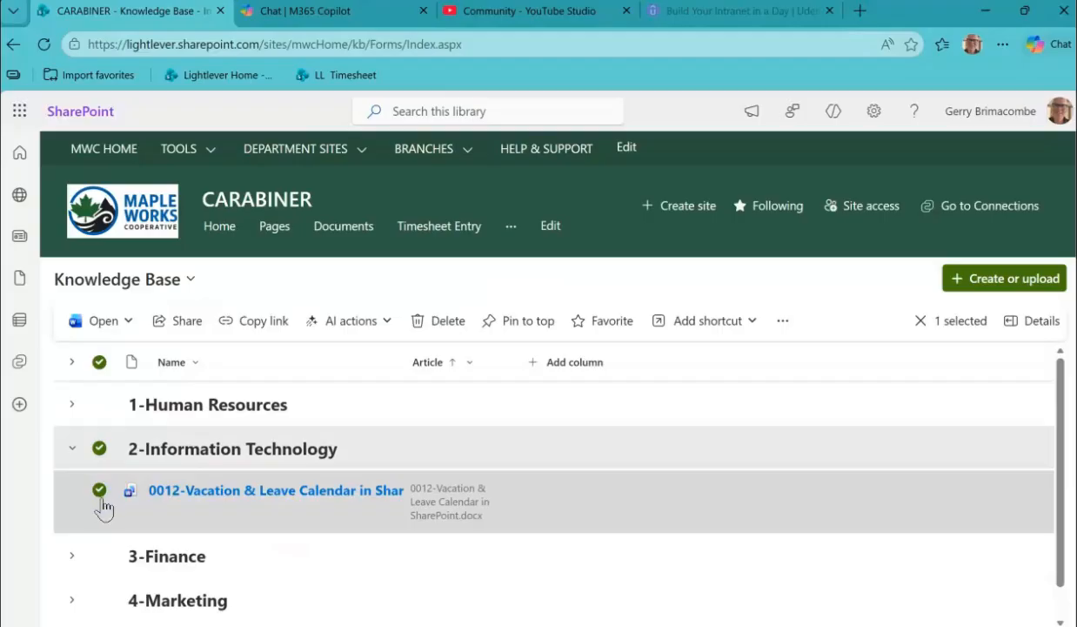
pyautogui.click(531, 322)
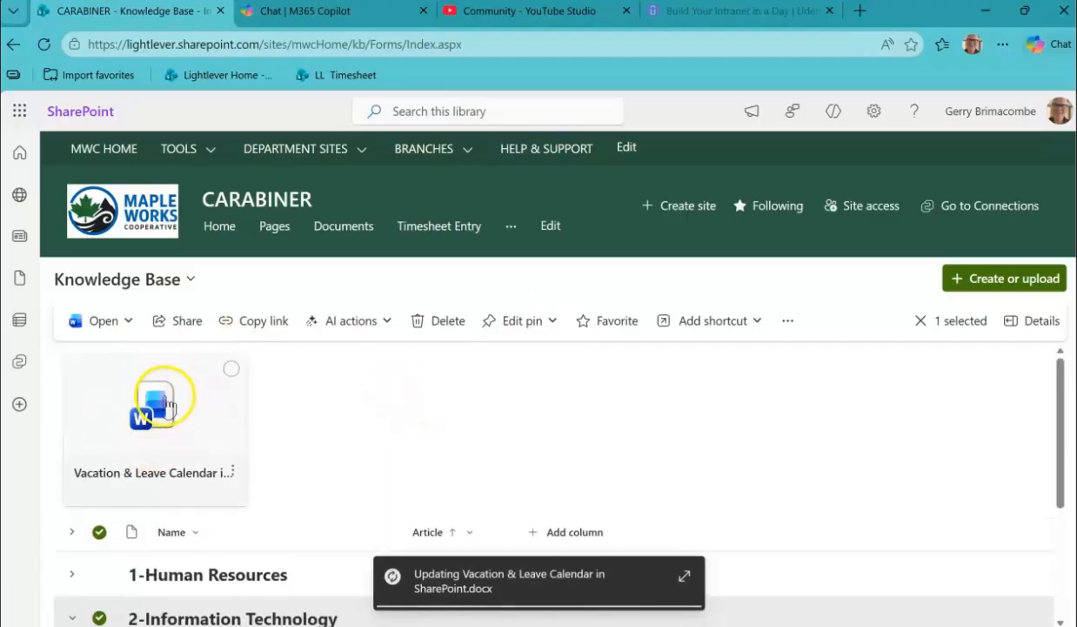
# Expand the 5-Legal group and pin the 0011-Teams Etiquette and Meeting article to the top of the library.
pyautogui.scroll(-1, 281, 431)
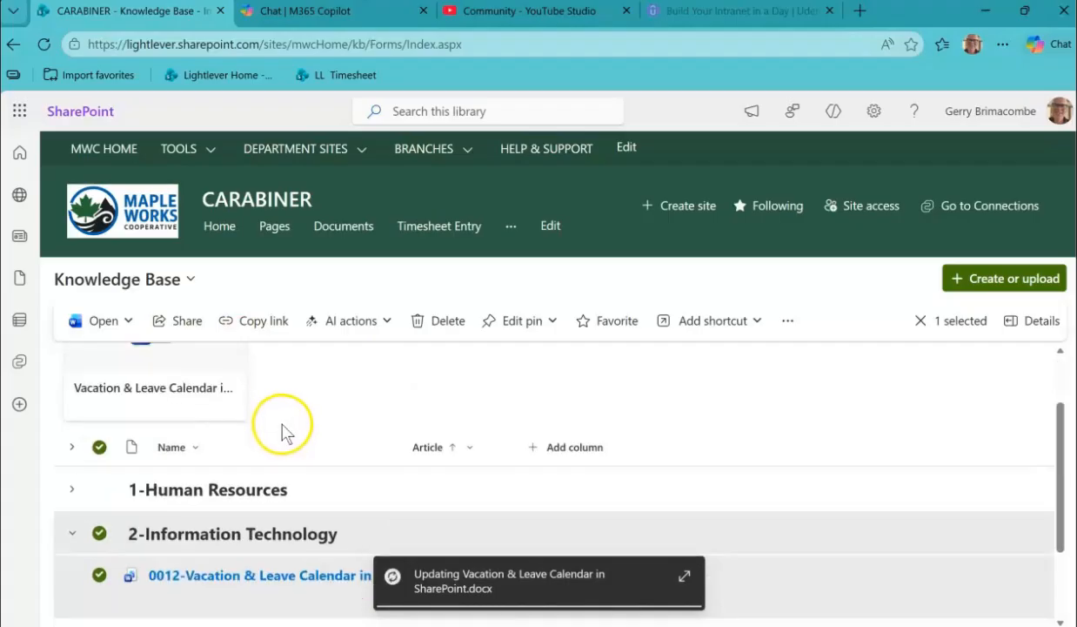
pyautogui.scroll(-1, 296, 435)
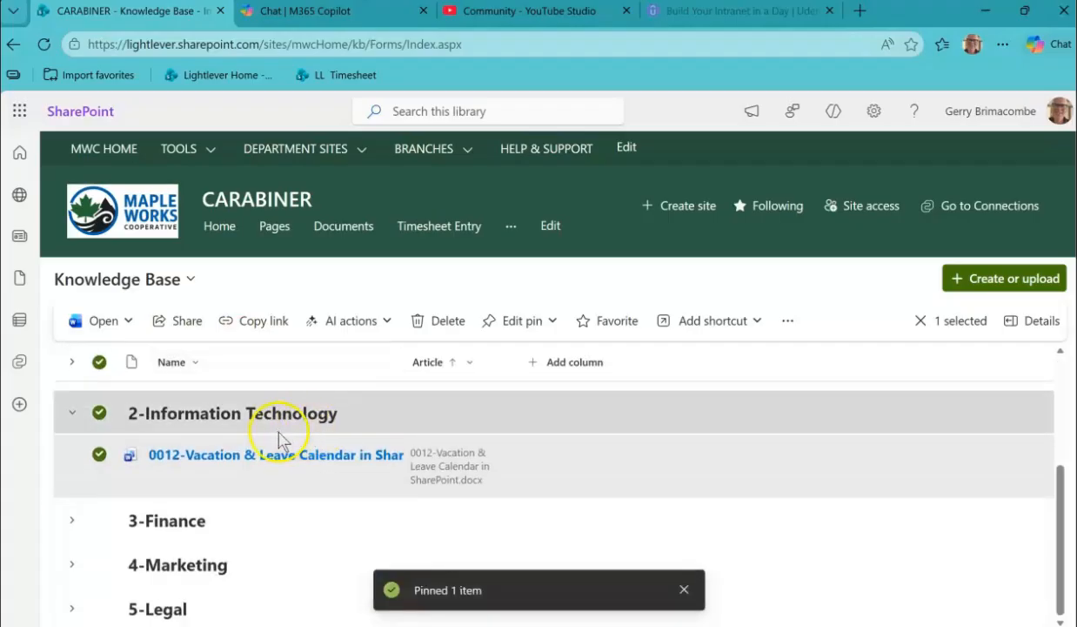
pyautogui.click(72, 529)
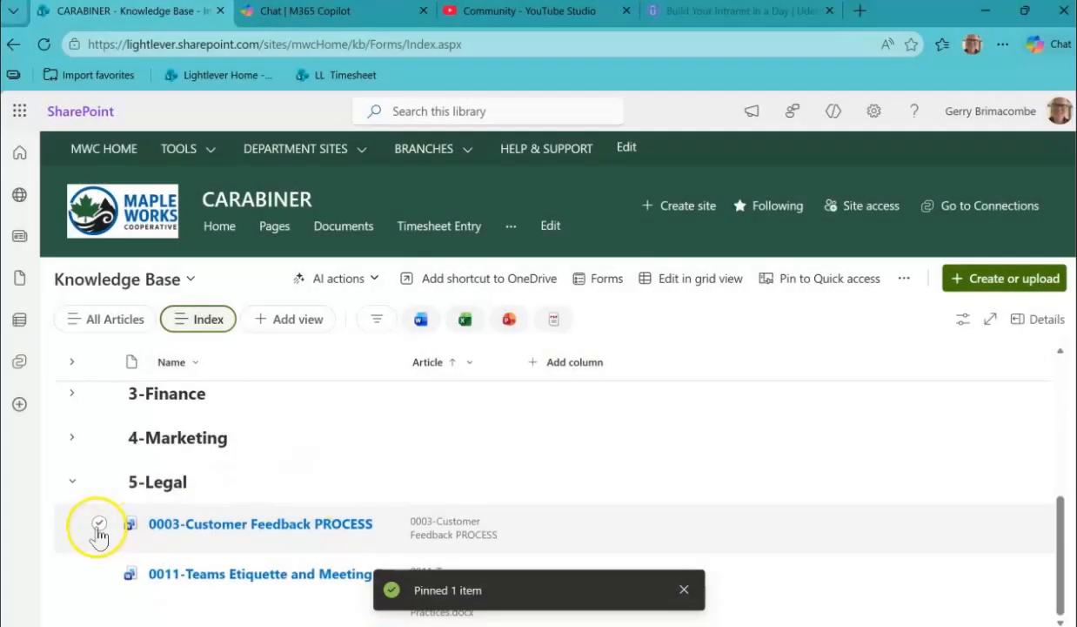
pyautogui.click(99, 574)
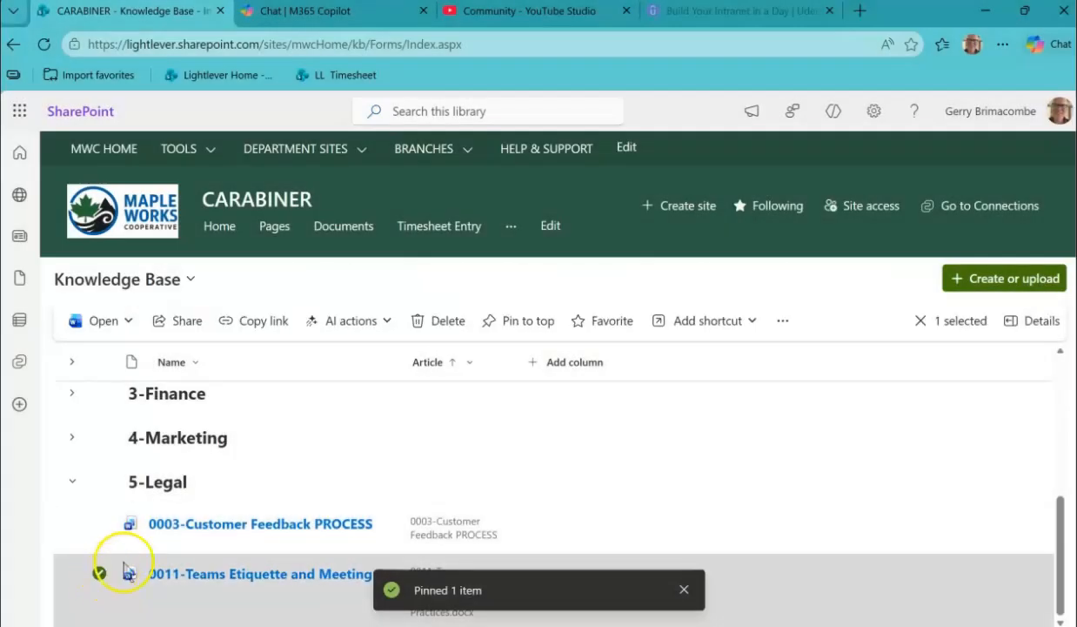
pyautogui.click(531, 324)
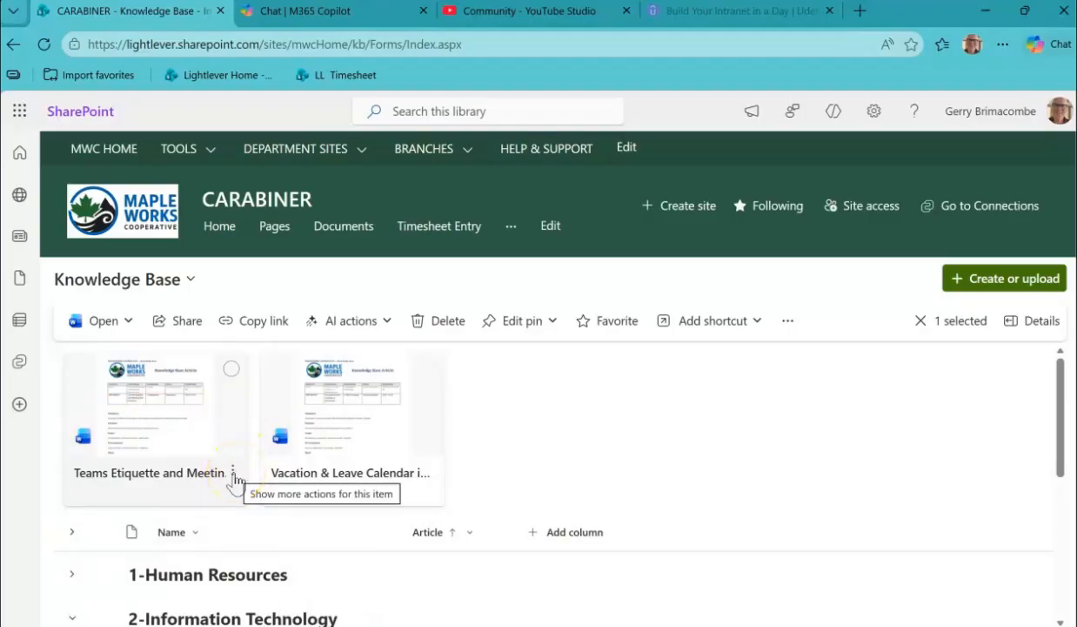
# Move the pinned Teams Etiquette article one place to the right among the pinned items.
pyautogui.click(233, 475)
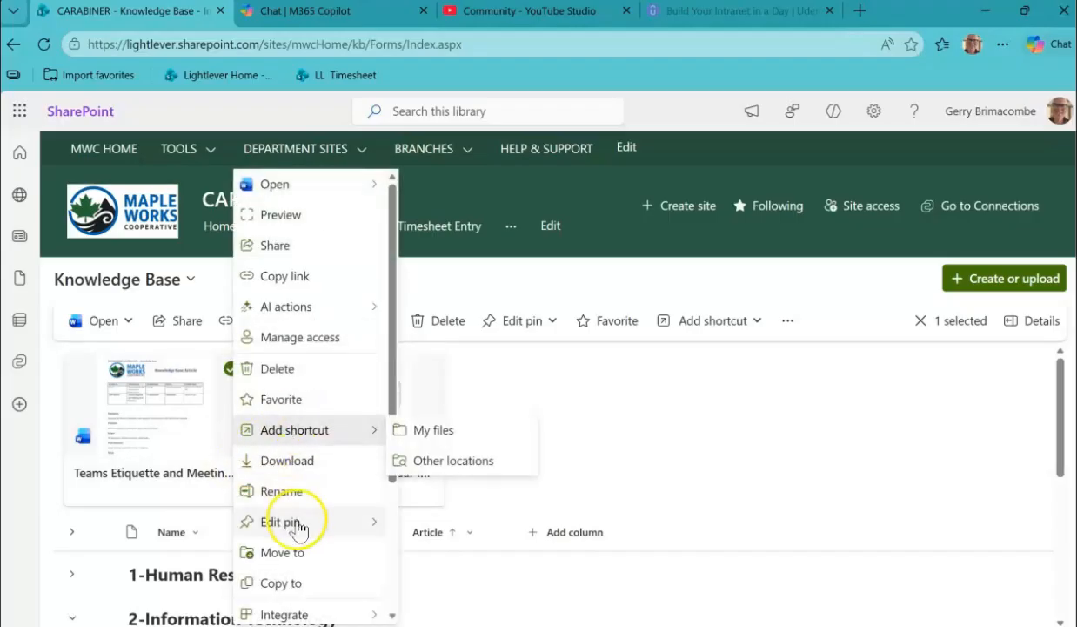
pyautogui.moveTo(298, 527)
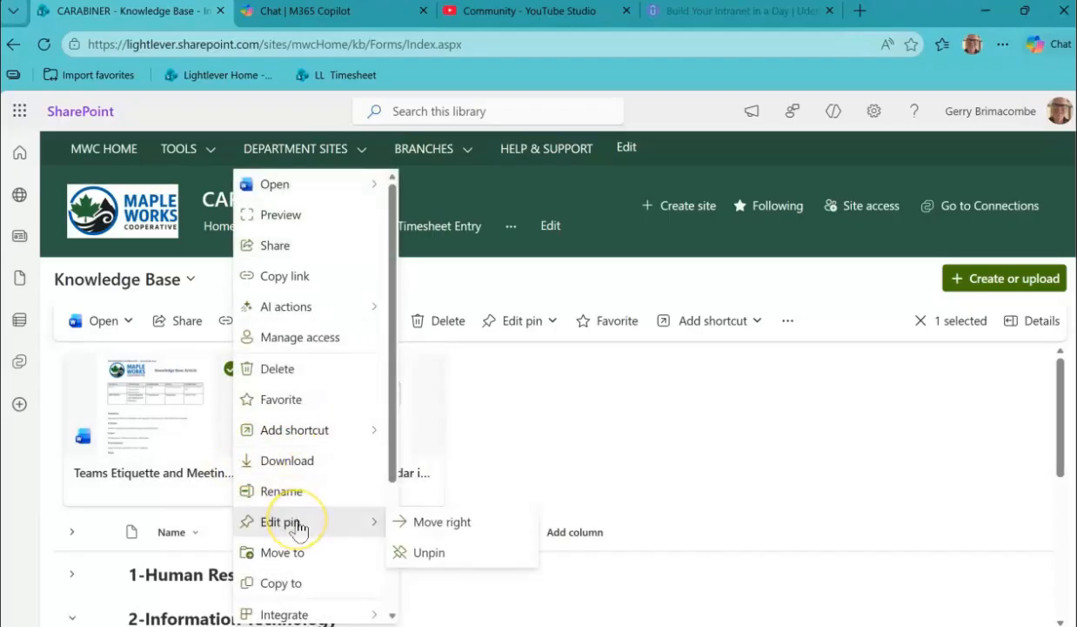
pyautogui.click(438, 525)
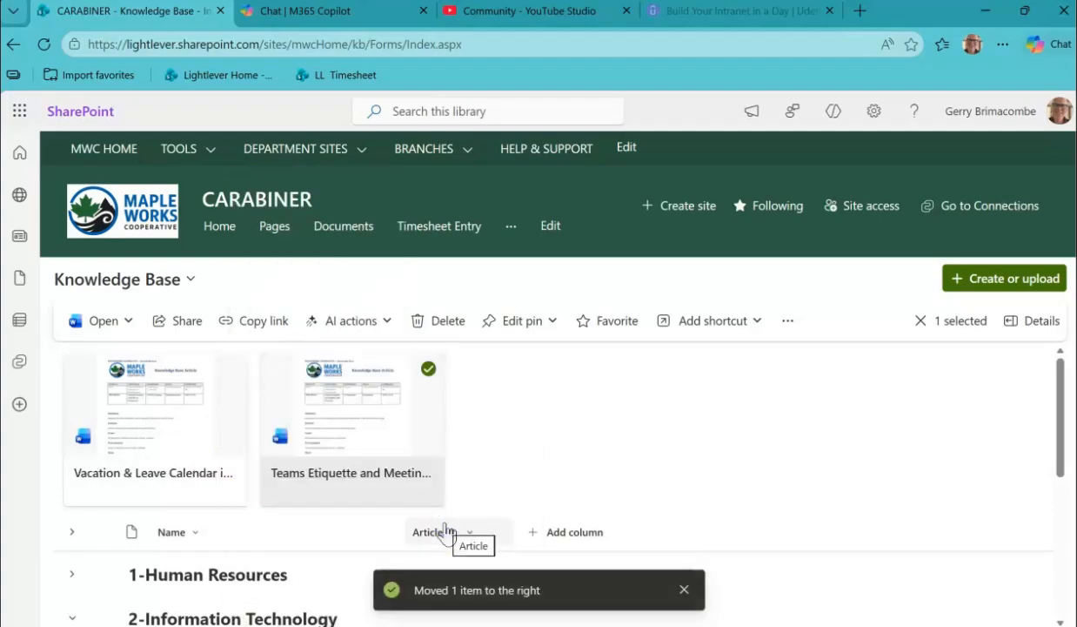
# Unpin the Teams Etiquette article from the top of the Knowledge Base library.
pyautogui.click(430, 473)
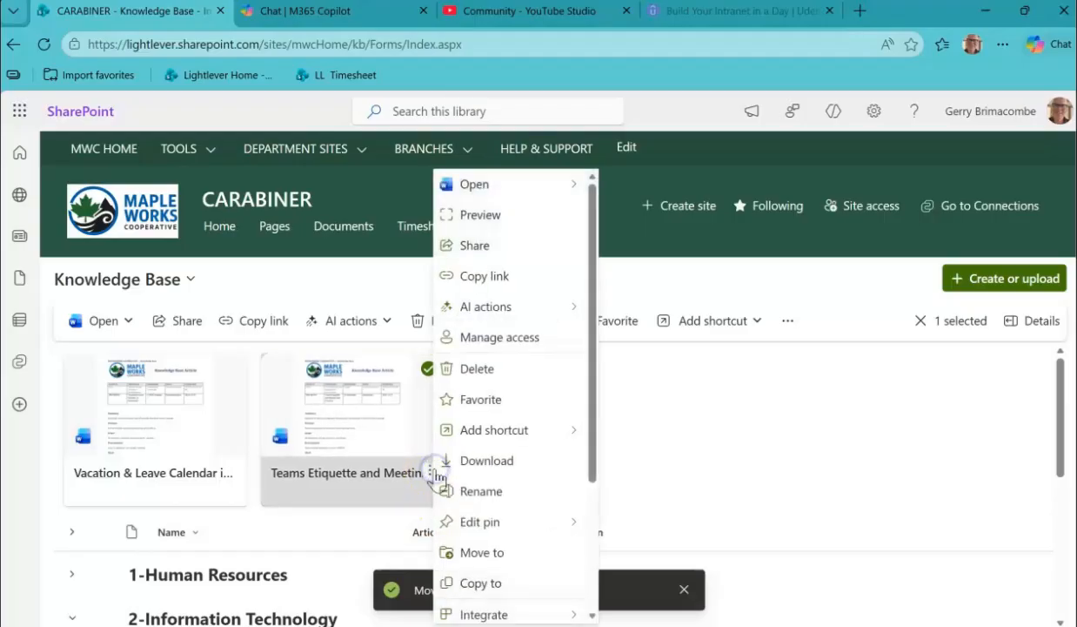
pyautogui.moveTo(568, 524)
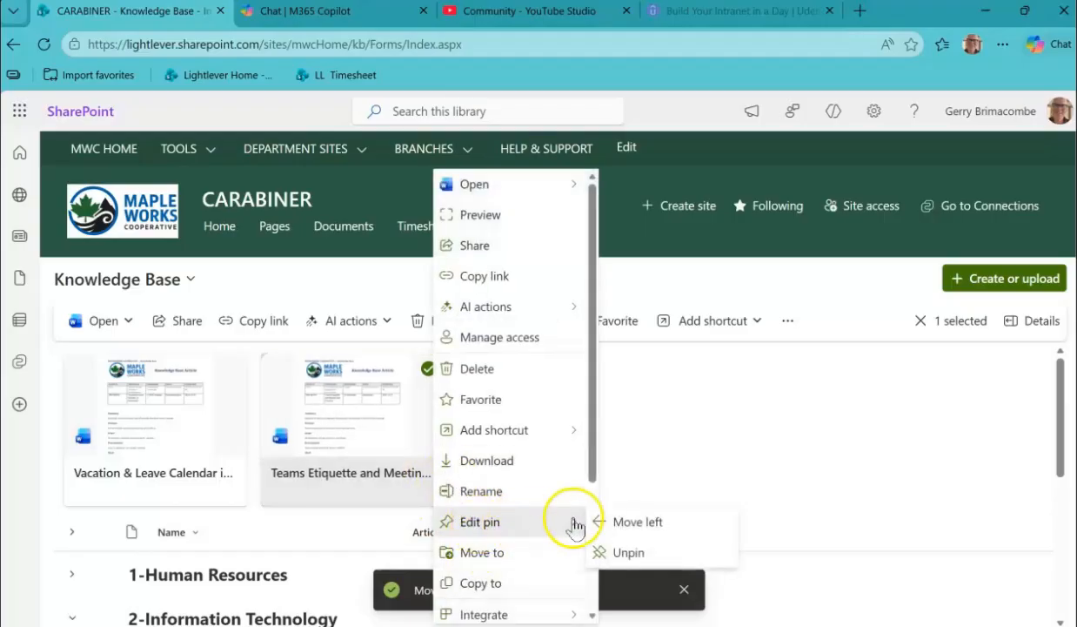
pyautogui.click(623, 550)
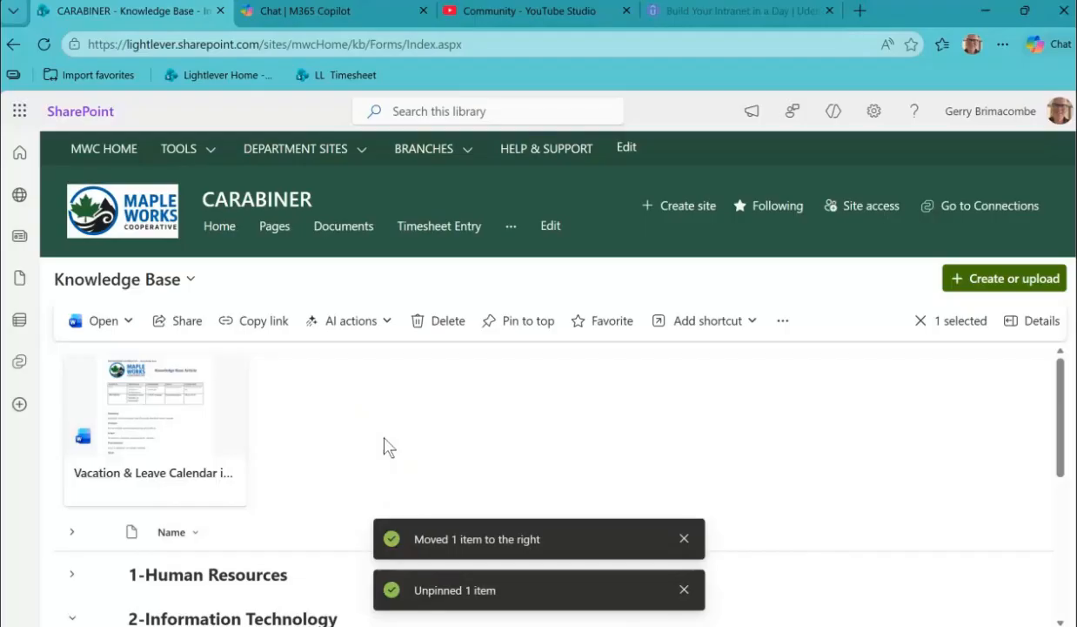
pyautogui.click(397, 444)
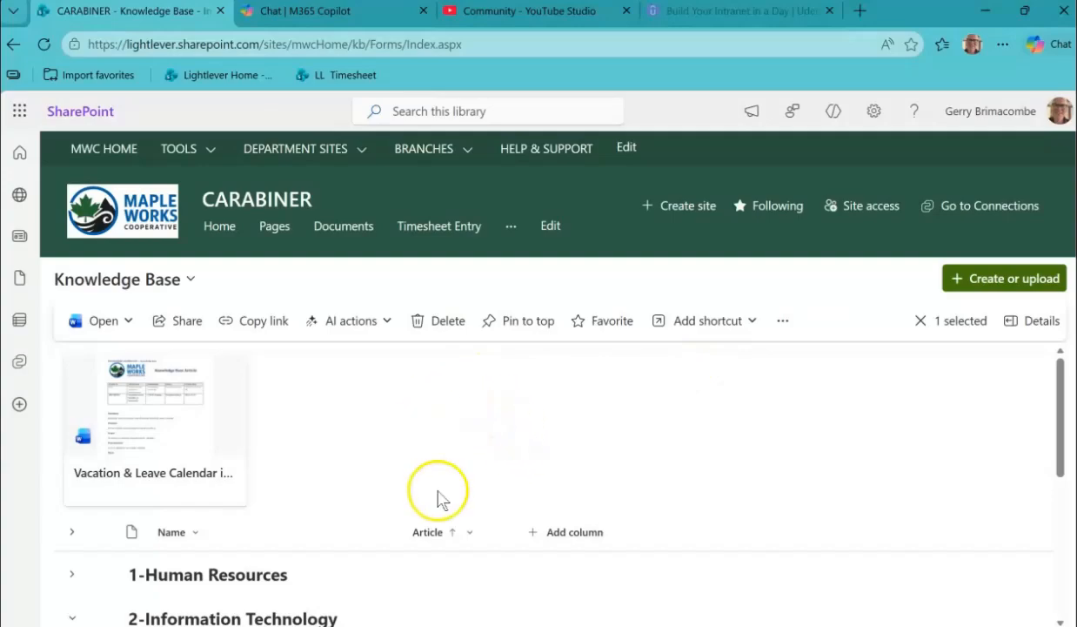
# Open sharing for the 0012-Vacation & Leave Calendar article and review the available permission levels without changing them.
pyautogui.scroll(-3, 419, 396)
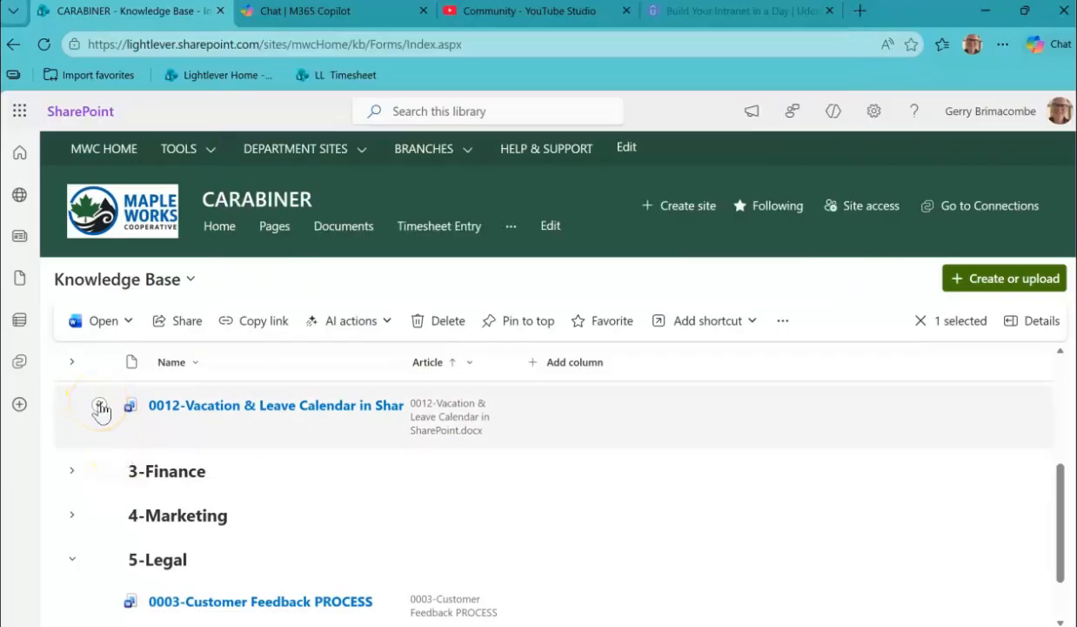
pyautogui.click(100, 405)
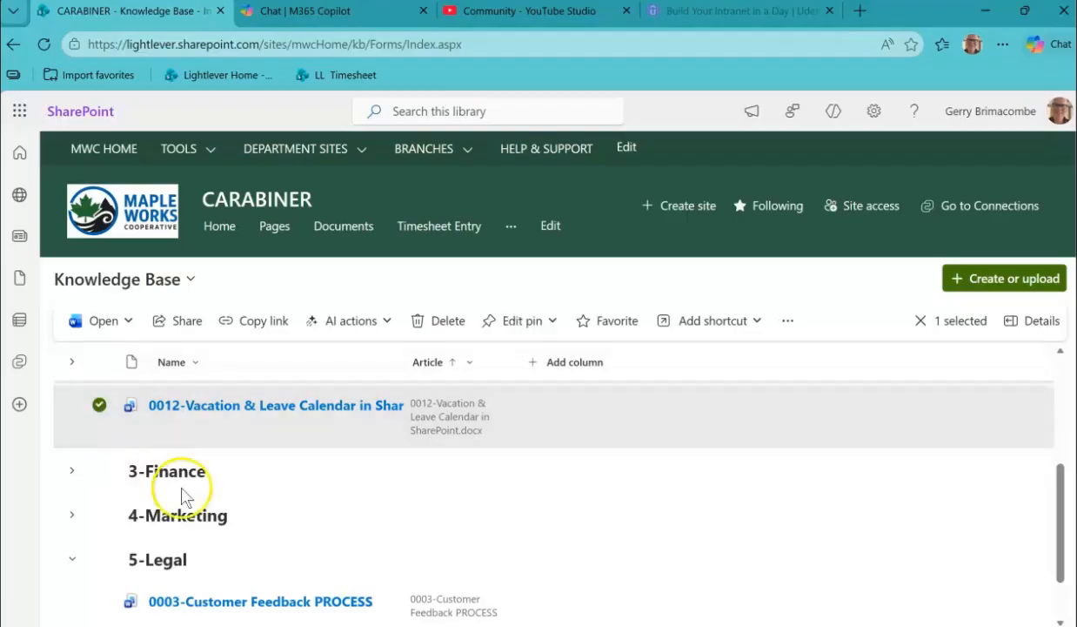
pyautogui.click(188, 329)
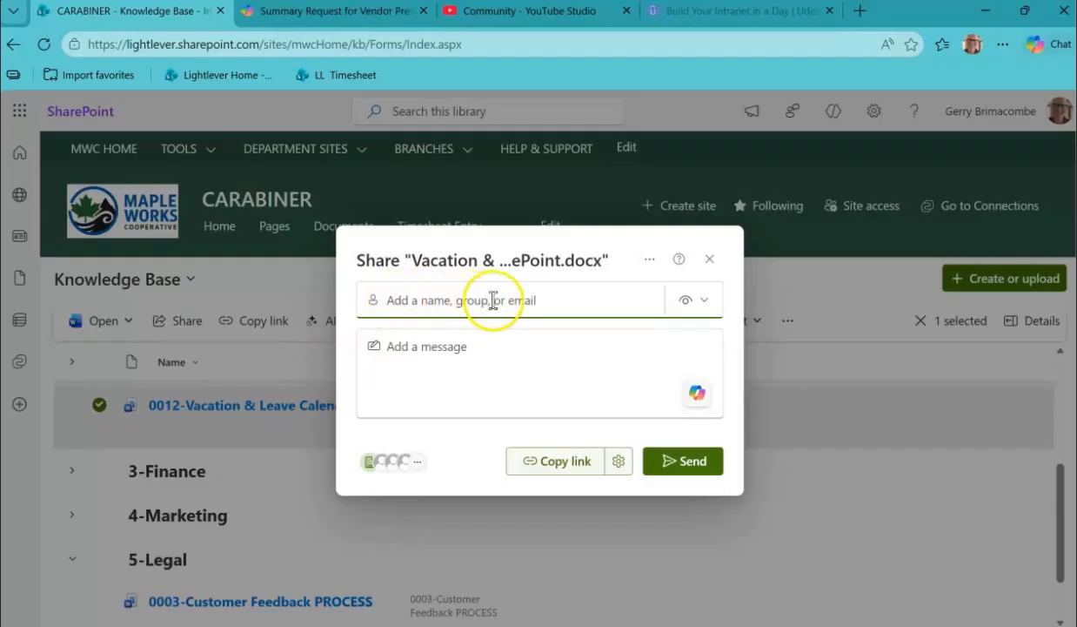
pyautogui.click(705, 302)
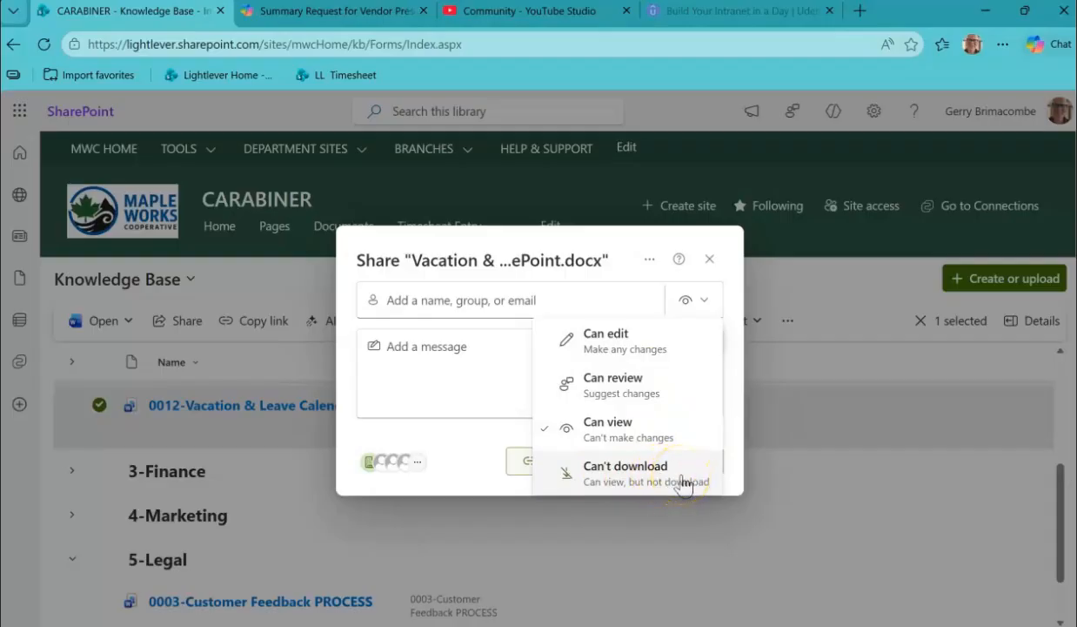
pyautogui.click(484, 369)
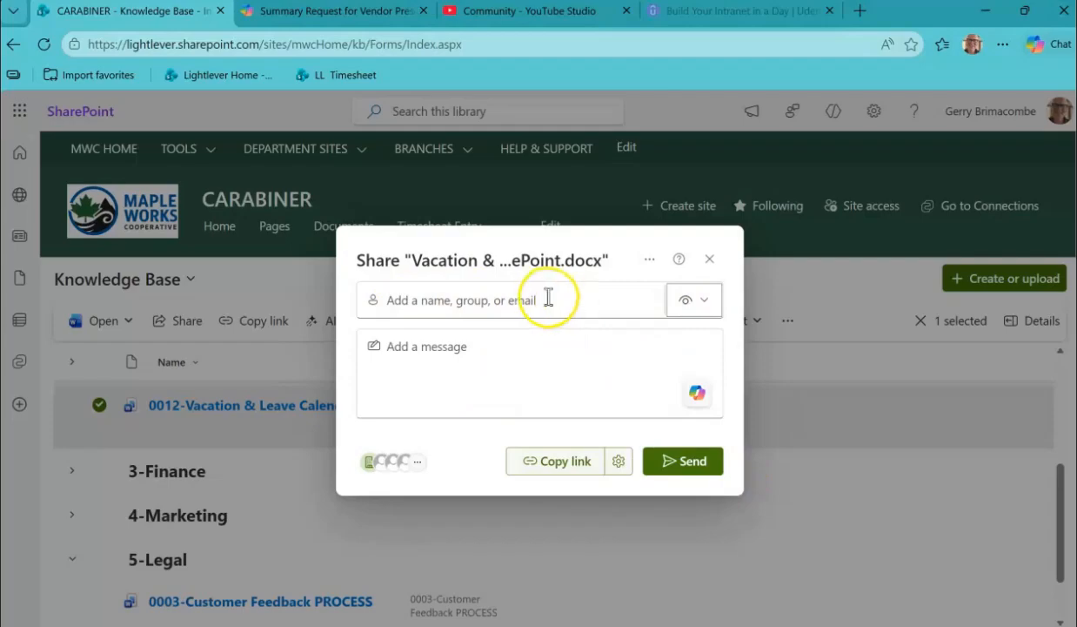
# Open the document's link settings and compare the organization-wide option with the one for only people with existing access.
pyautogui.click(618, 462)
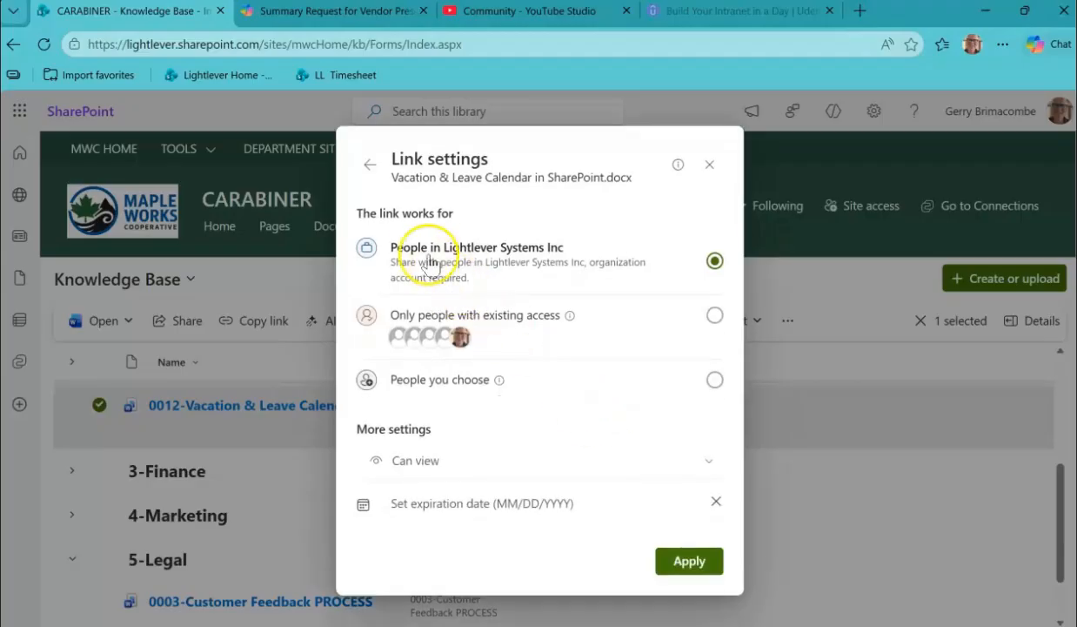
pyautogui.click(715, 317)
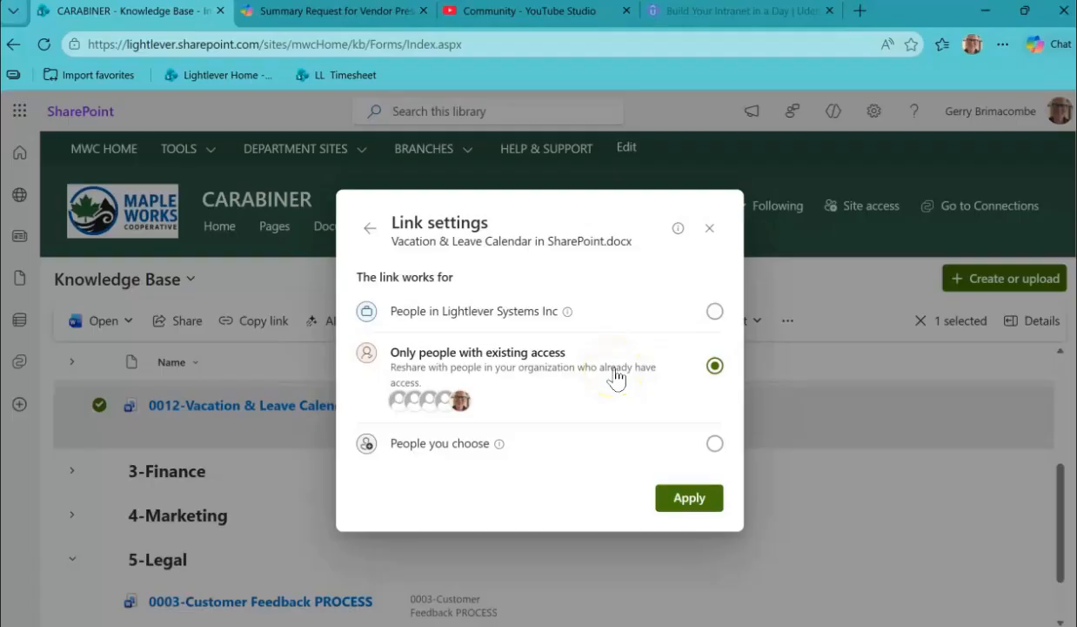
pyautogui.click(715, 312)
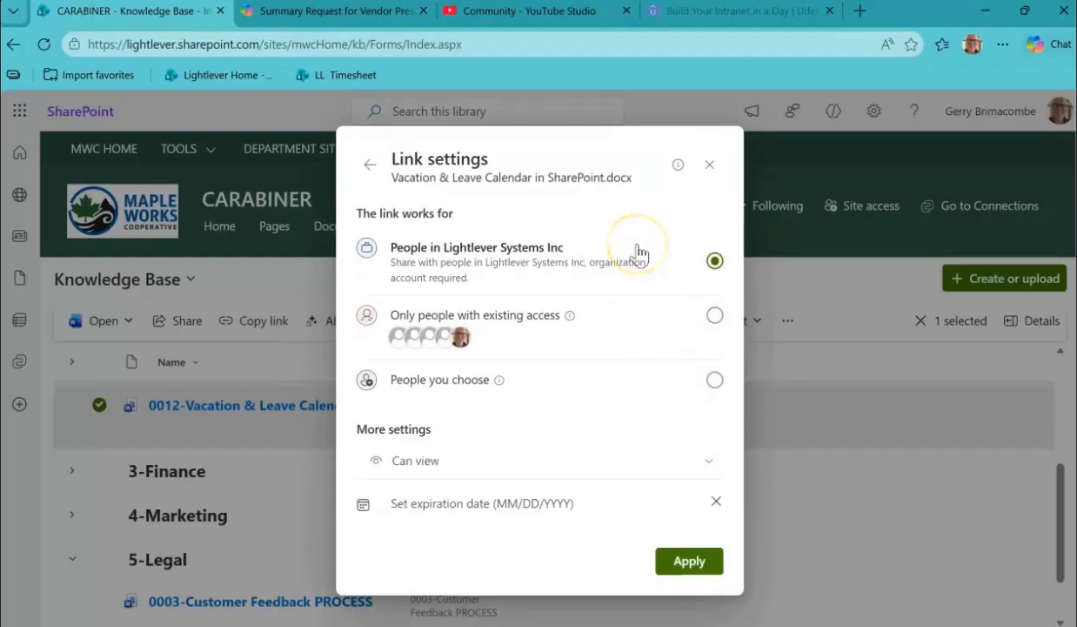
# Set the sharing link to people you choose with Can edit permission, and try to copy it.
pyautogui.click(715, 379)
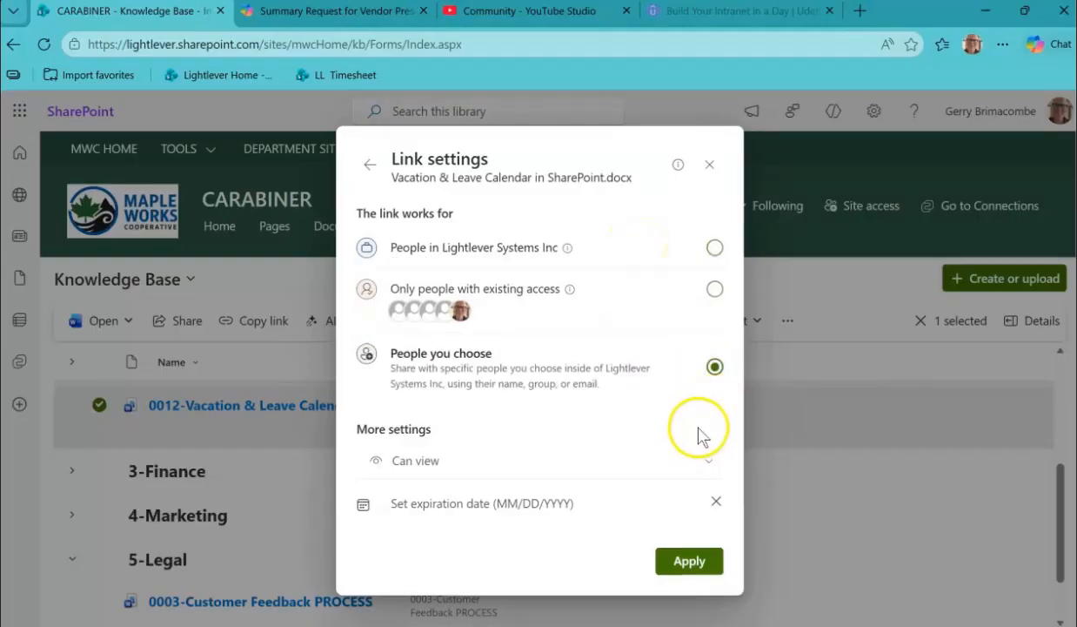
pyautogui.click(707, 461)
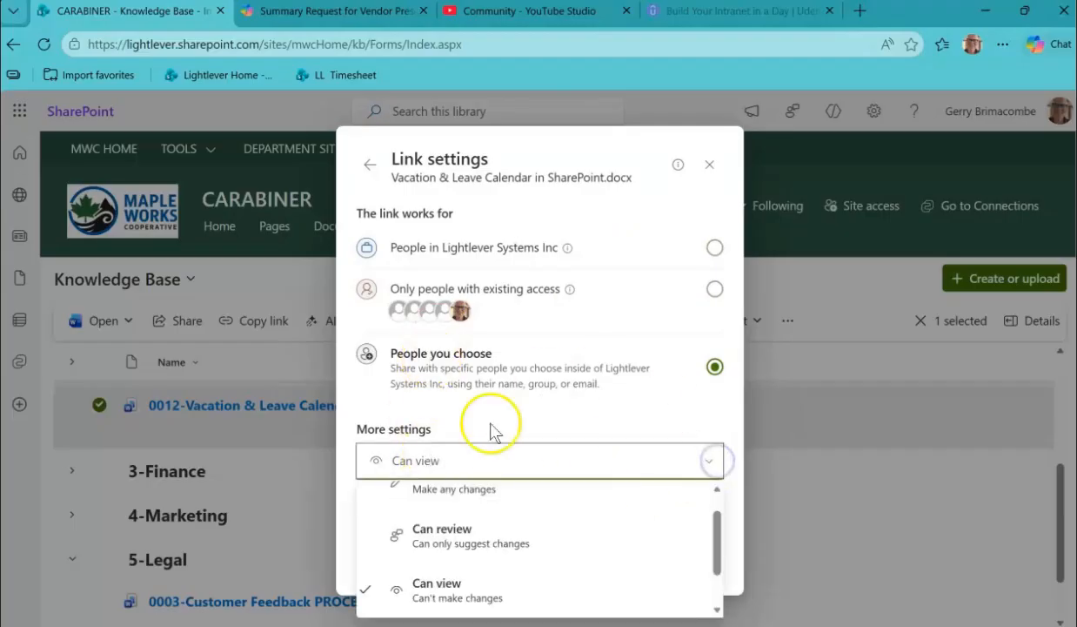
pyautogui.scroll(1, 411, 535)
pyautogui.click(441, 521)
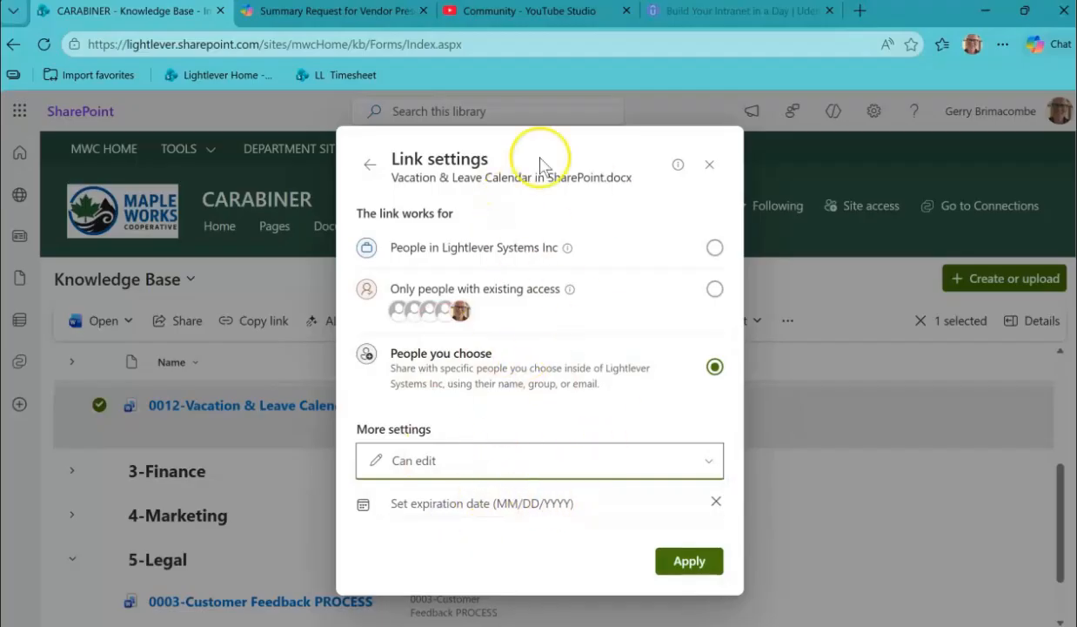
pyautogui.click(689, 564)
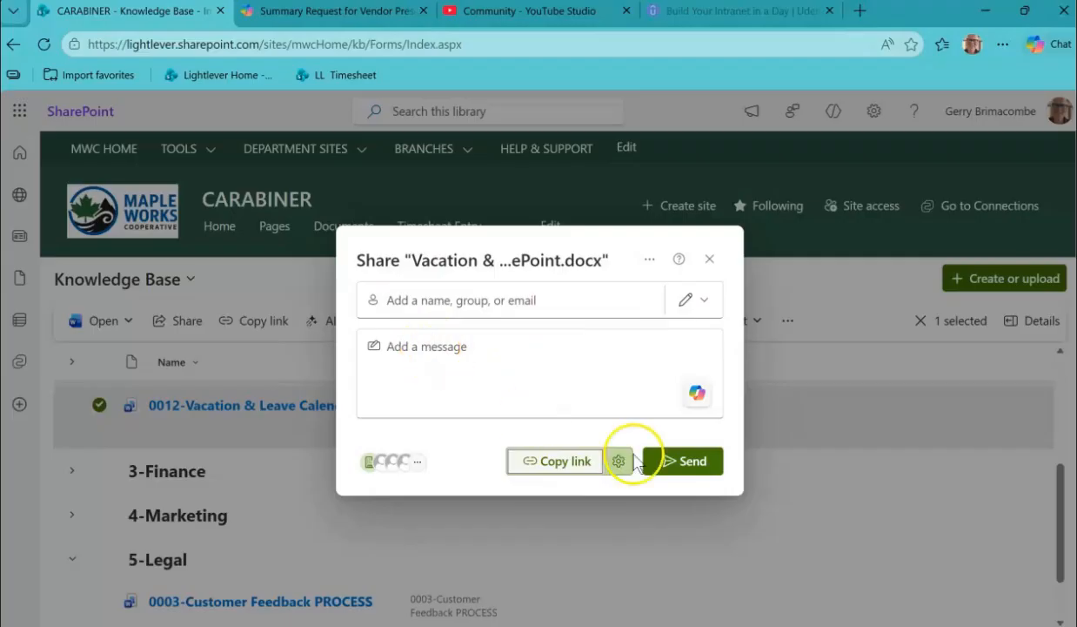
pyautogui.click(559, 461)
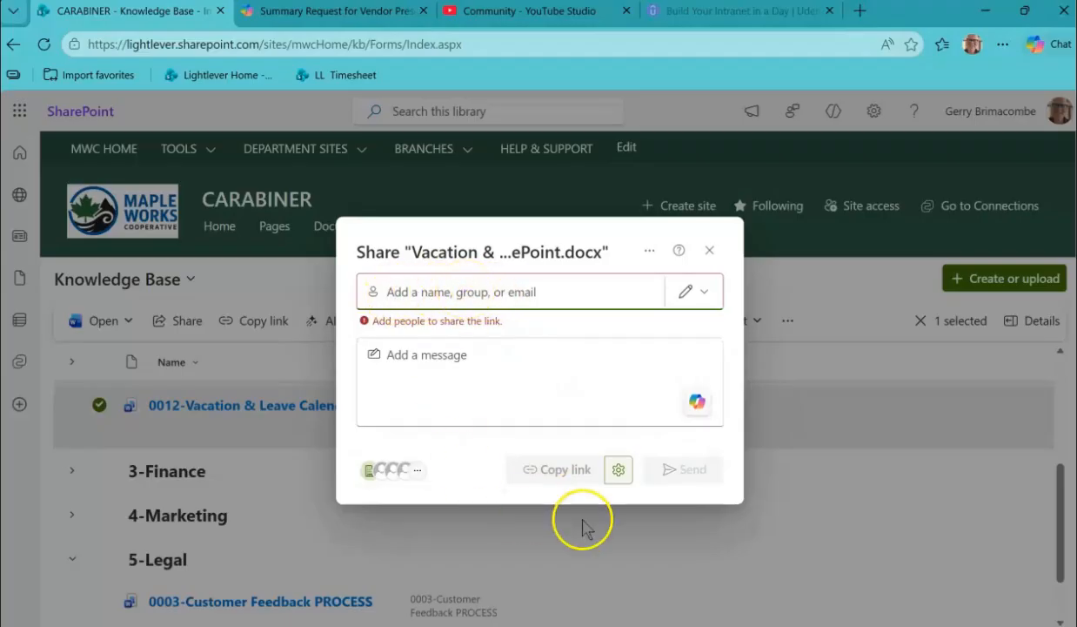
# Limit the sharing link to only people with existing access, then copy it and close sharing.
pyautogui.click(617, 469)
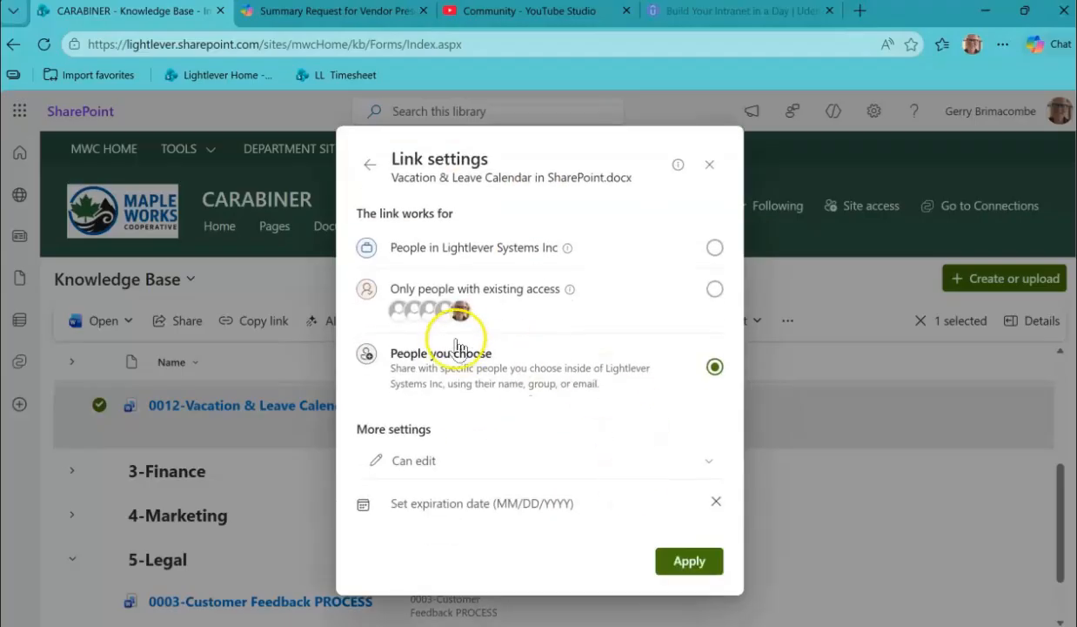
pyautogui.click(713, 289)
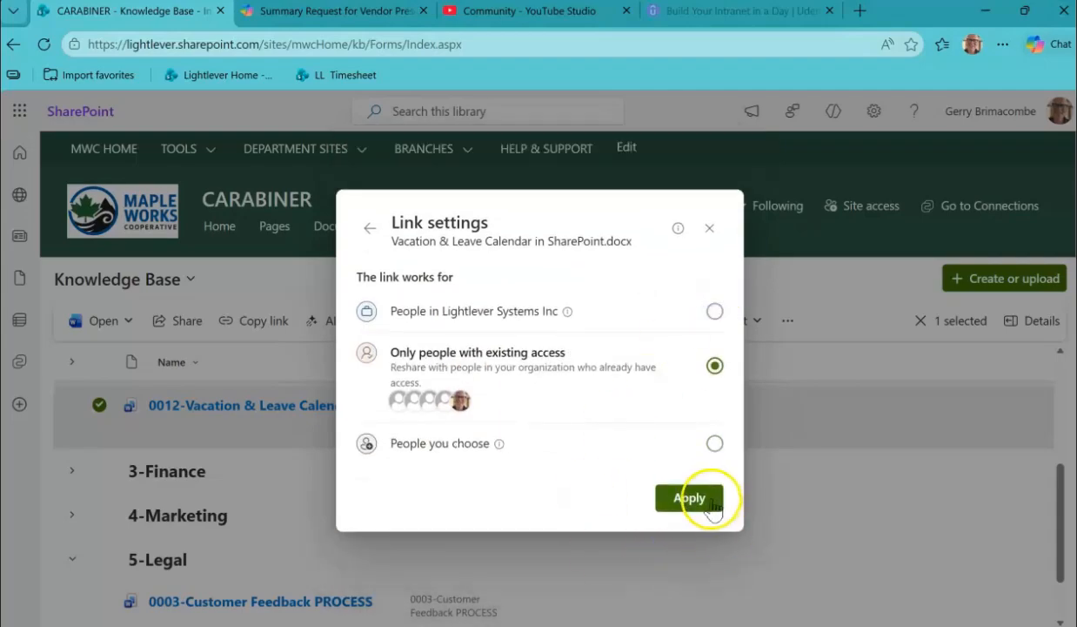
pyautogui.click(711, 505)
pyautogui.click(555, 469)
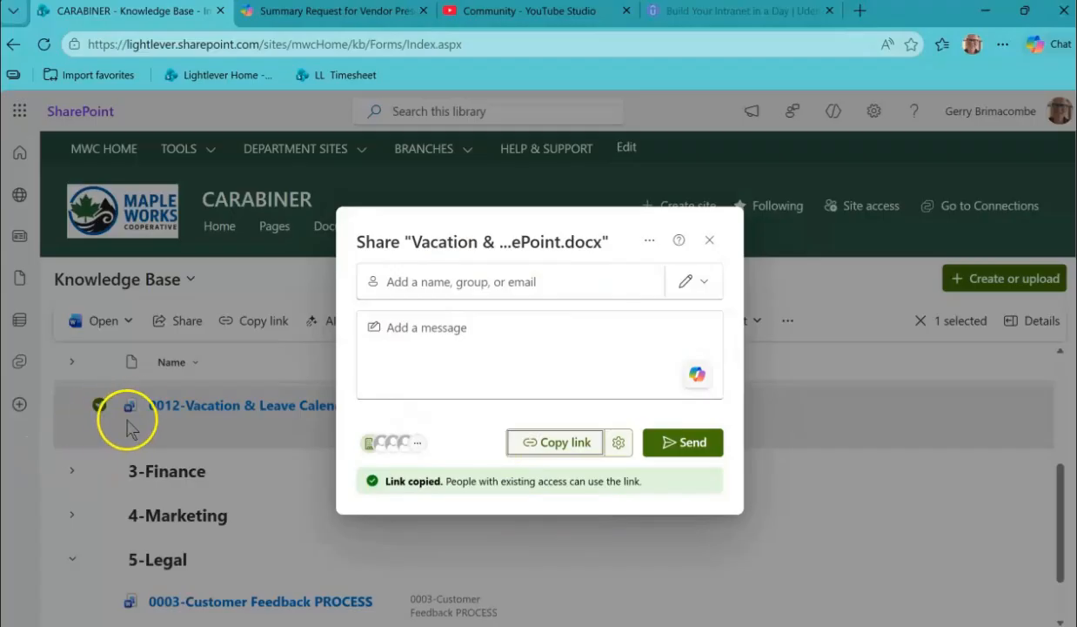
pyautogui.click(710, 242)
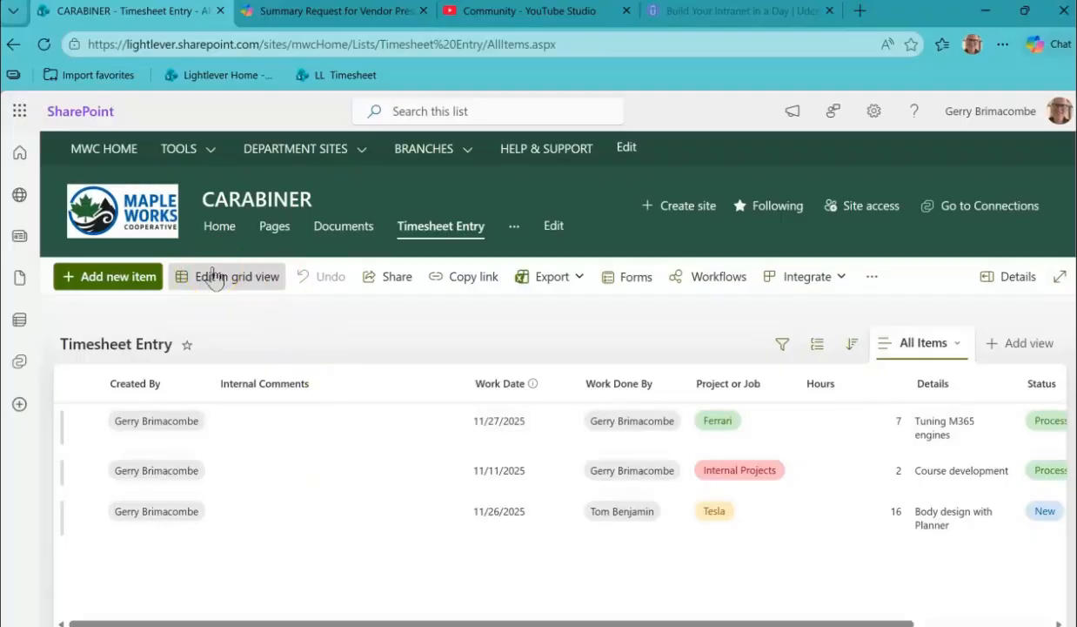
# Switch the Timesheet Entry list to grid view and select Internal Comments cells in the existing rows.
pyautogui.click(240, 287)
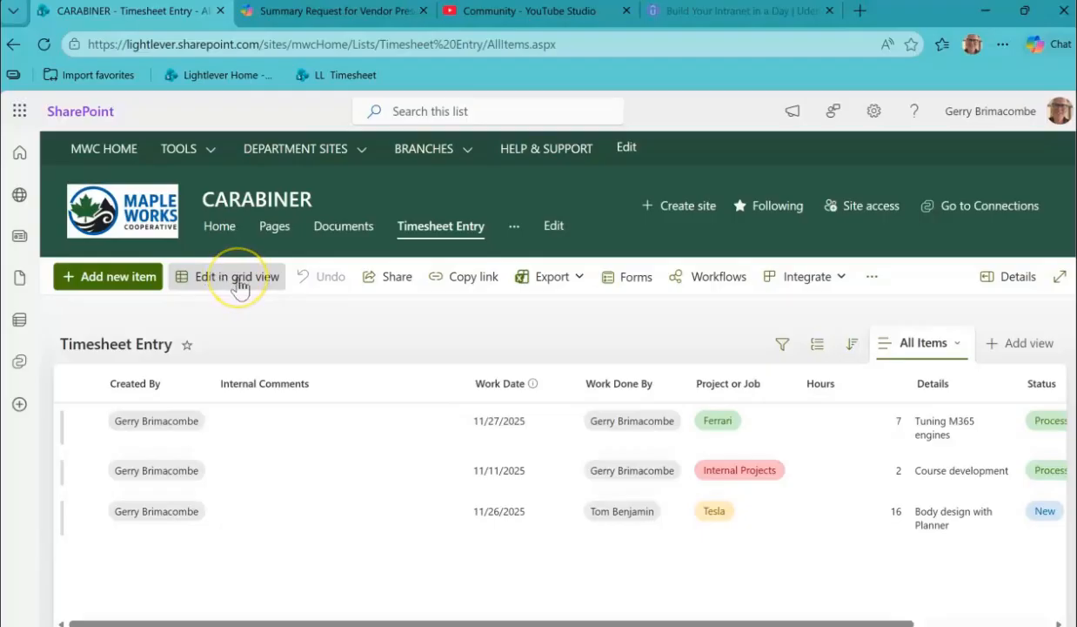
pyautogui.click(240, 288)
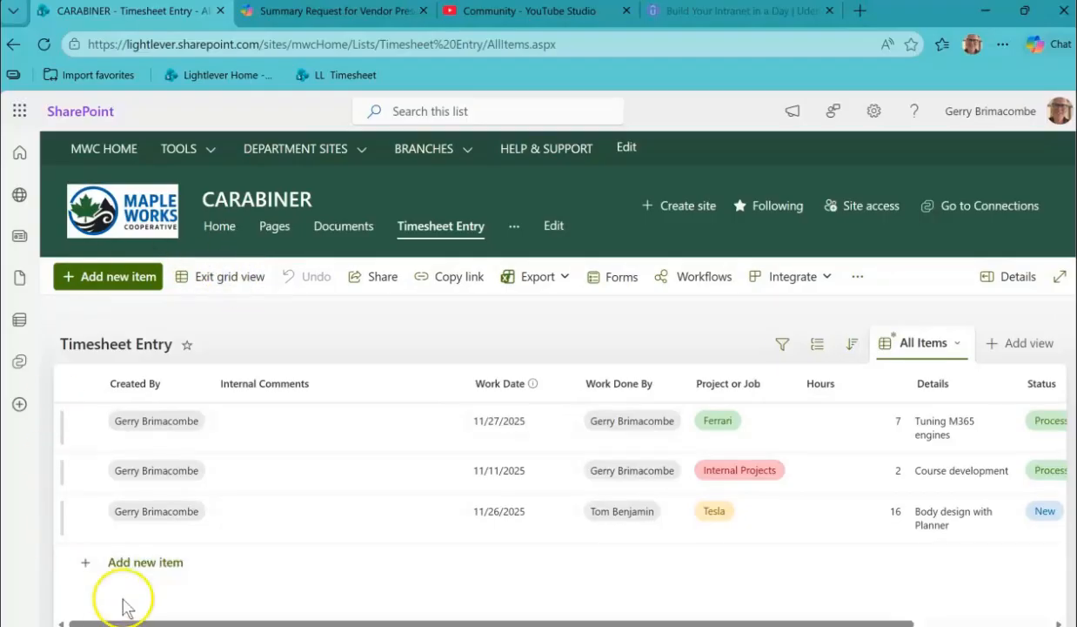
pyautogui.click(268, 435)
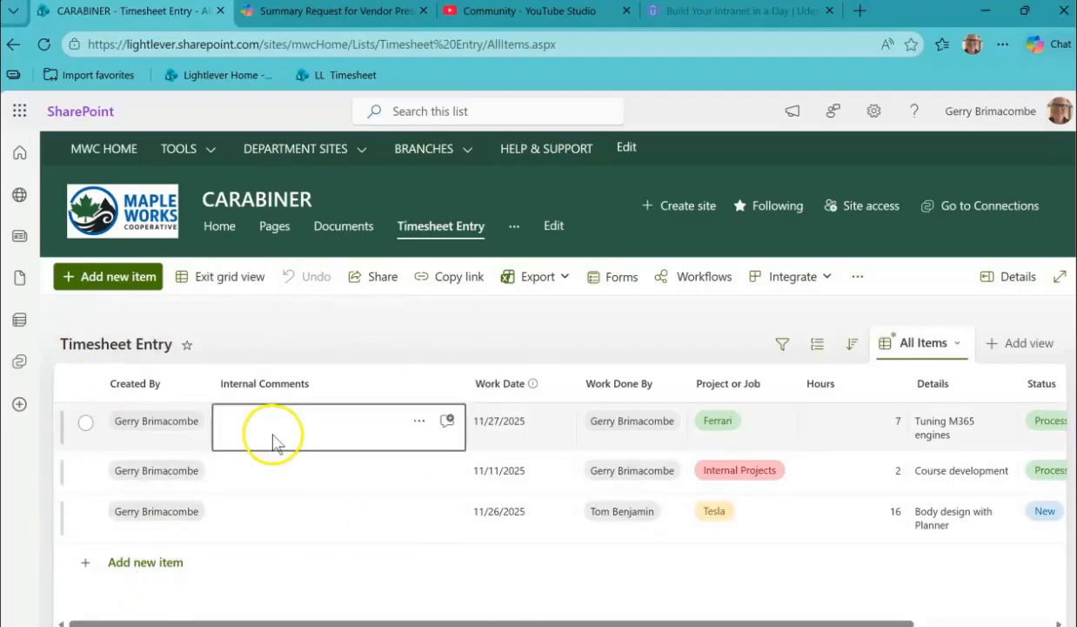
pyautogui.click(288, 511)
pyautogui.click(287, 461)
pyautogui.click(287, 440)
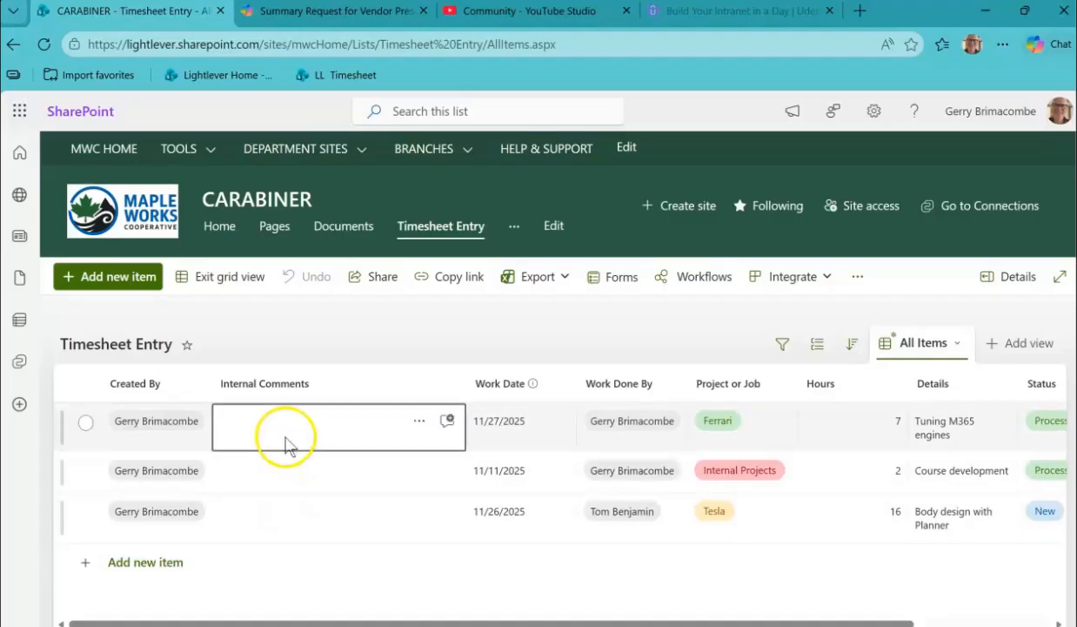
pyautogui.click(285, 513)
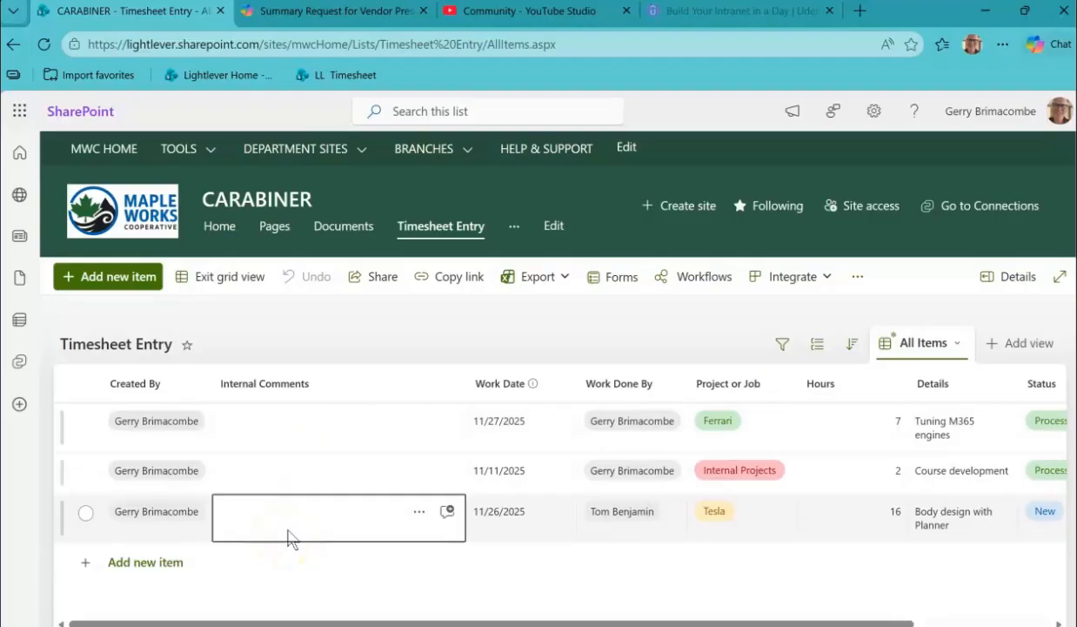
# Add a new timesheet row with the internal comment "Test" and the work date 3/18/2026.
pyautogui.click(152, 565)
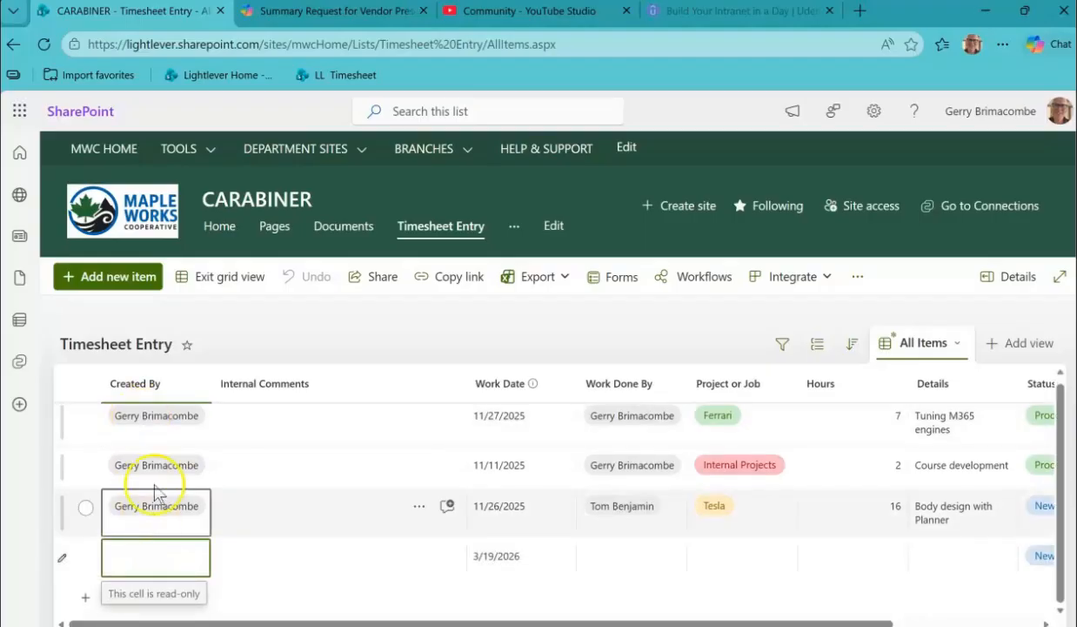
pyautogui.click(273, 570)
pyautogui.click(272, 566)
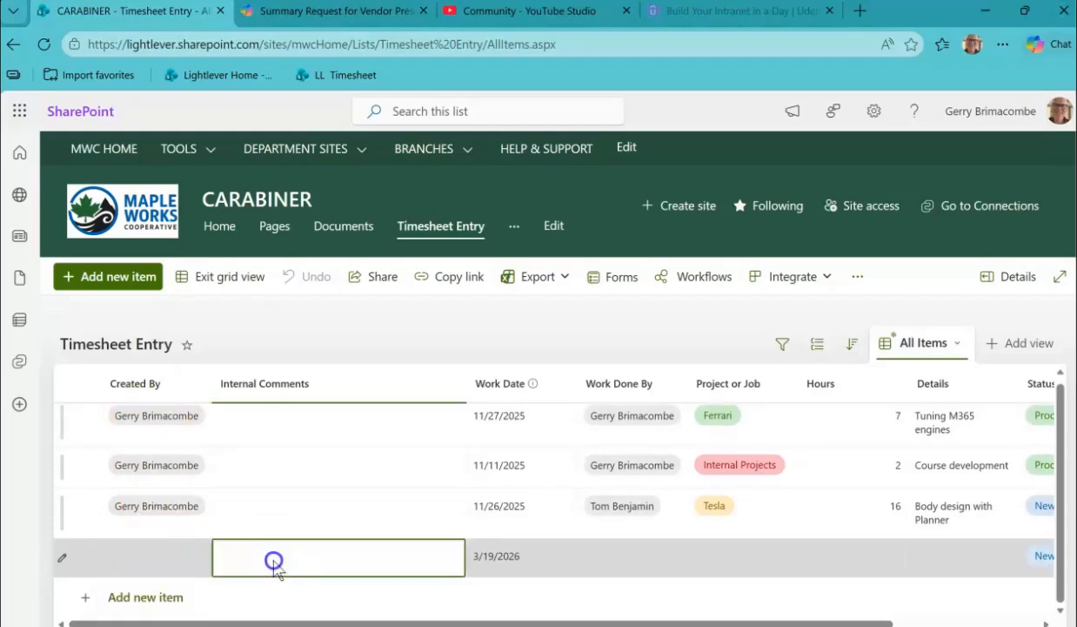
pyautogui.click(274, 564)
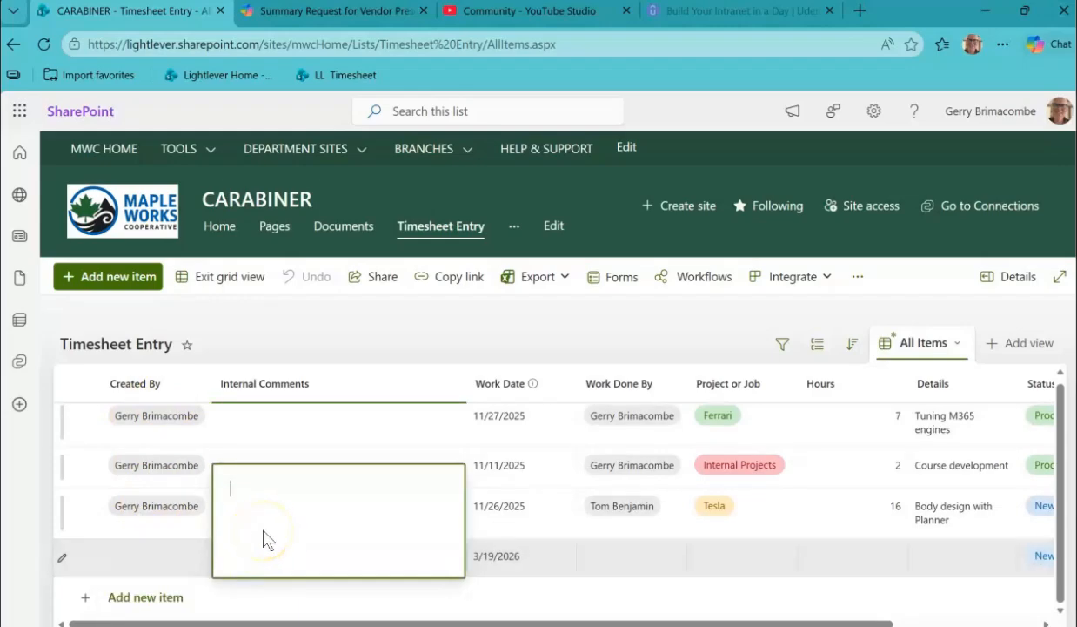
pyautogui.press('Tab')
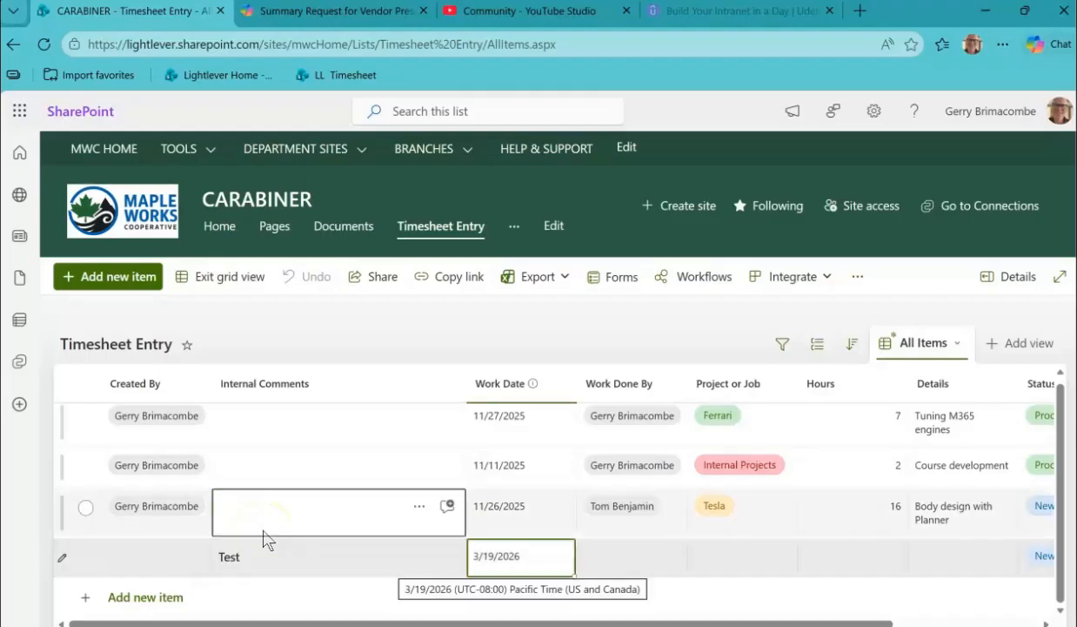
pyautogui.click(541, 554)
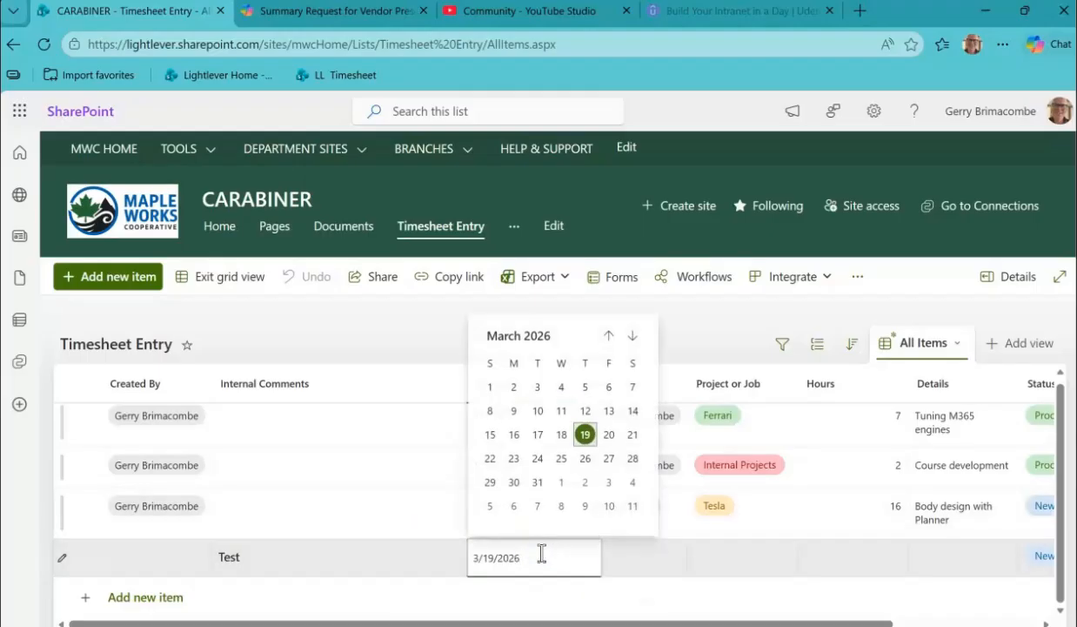
pyautogui.click(563, 436)
# Fill in the new row's Work Done By person and set its Project or Job to Ferrari.
pyautogui.click(631, 553)
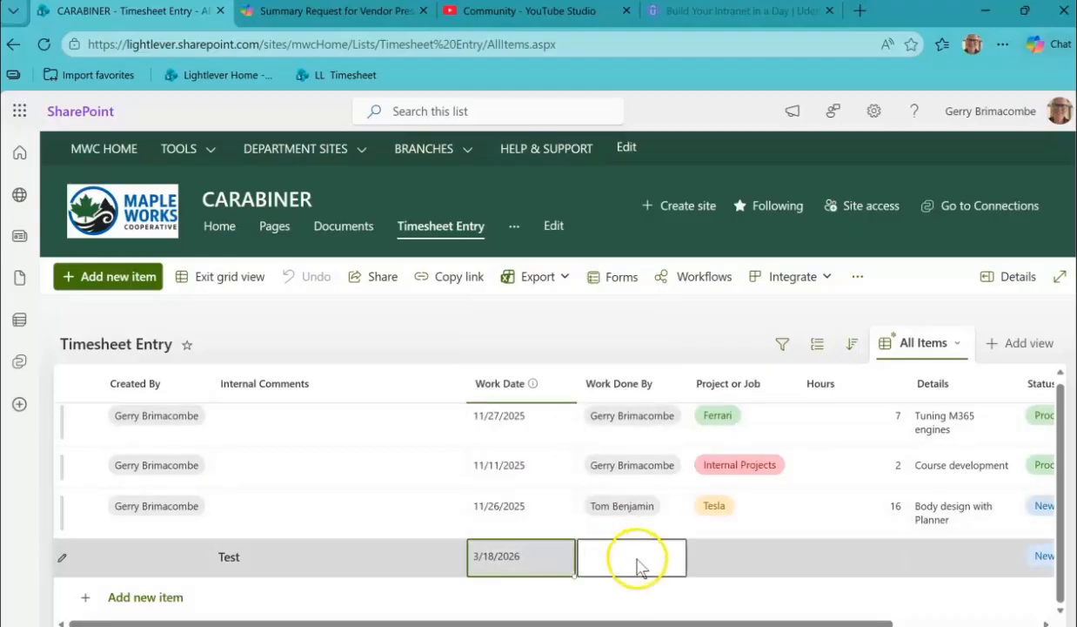
pyautogui.click(640, 565)
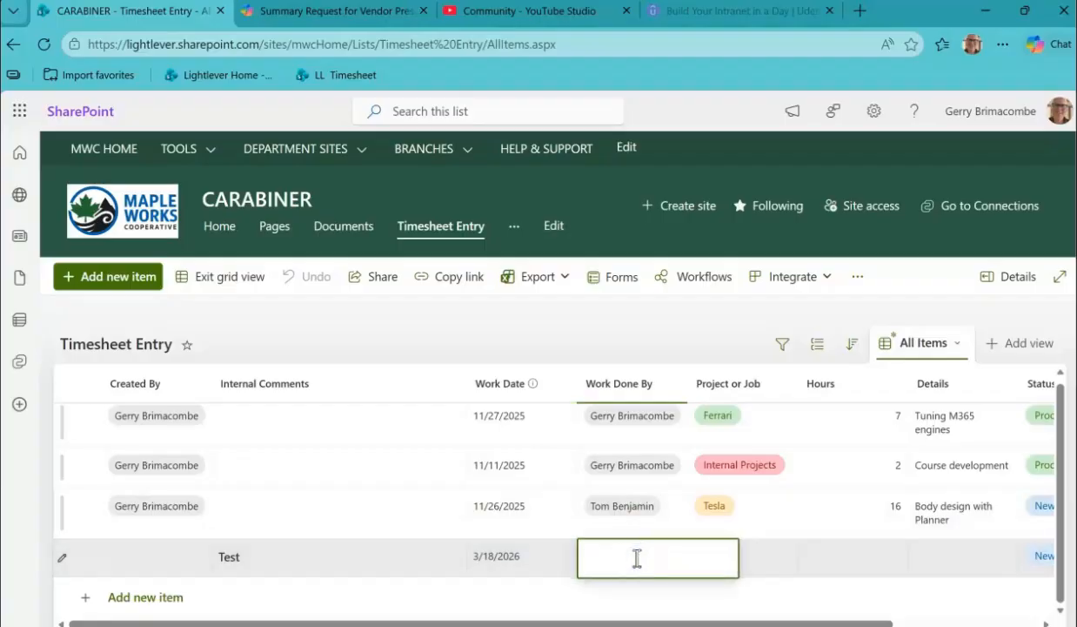
pyautogui.write('gerr')
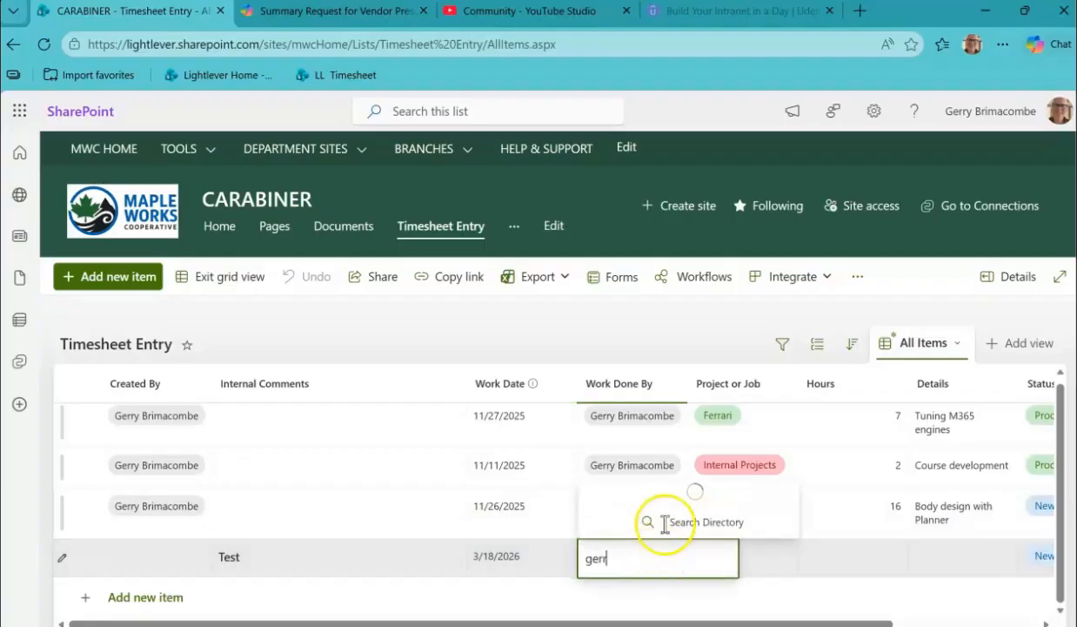
pyautogui.click(663, 493)
pyautogui.click(722, 567)
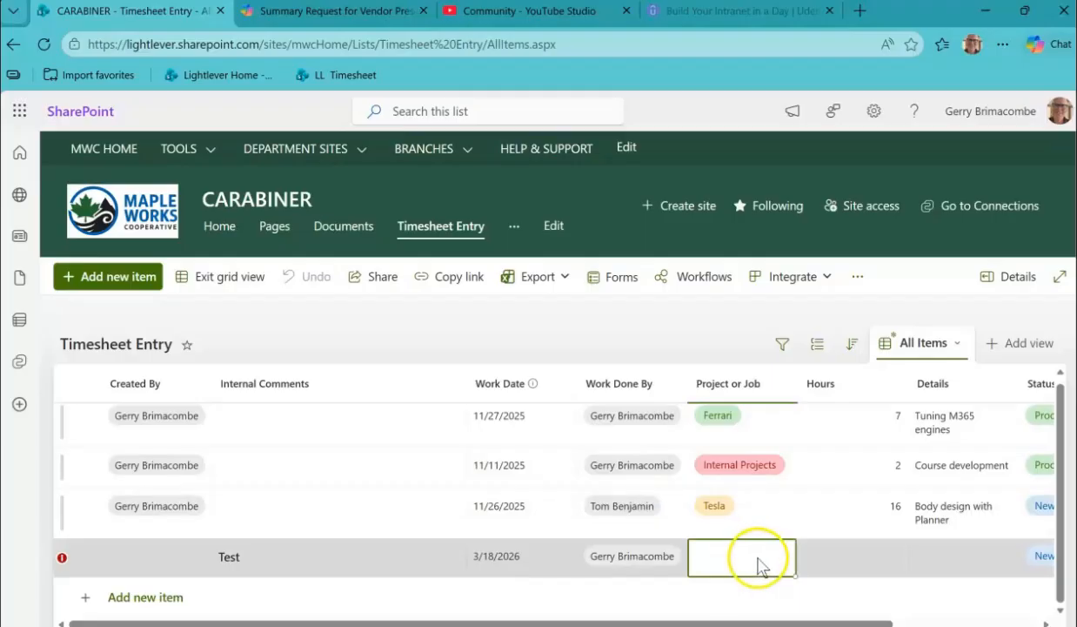
pyautogui.click(759, 561)
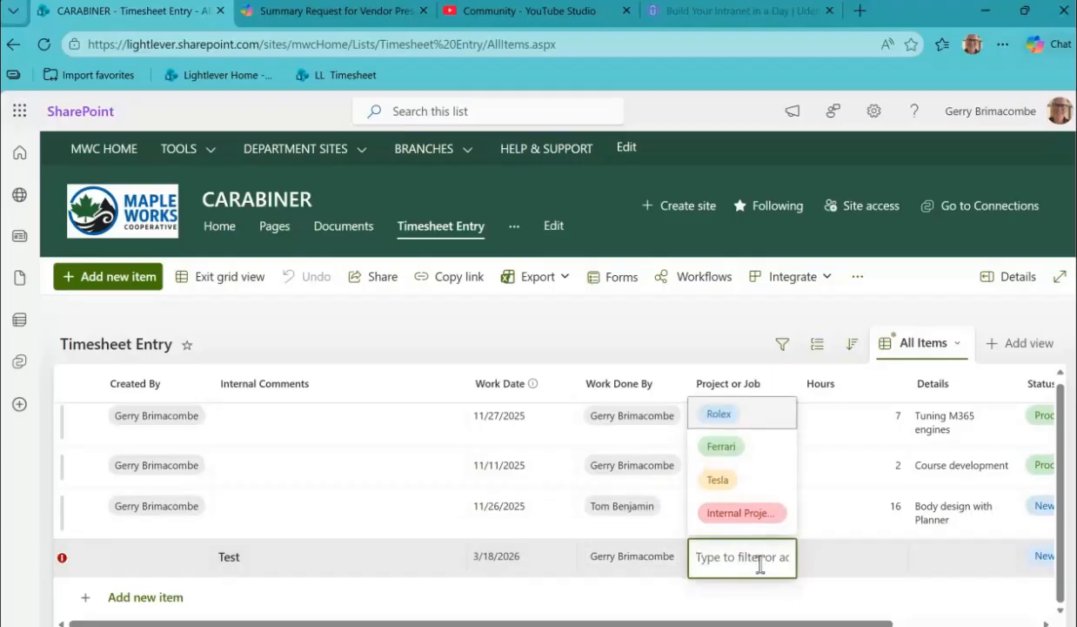
pyautogui.click(737, 446)
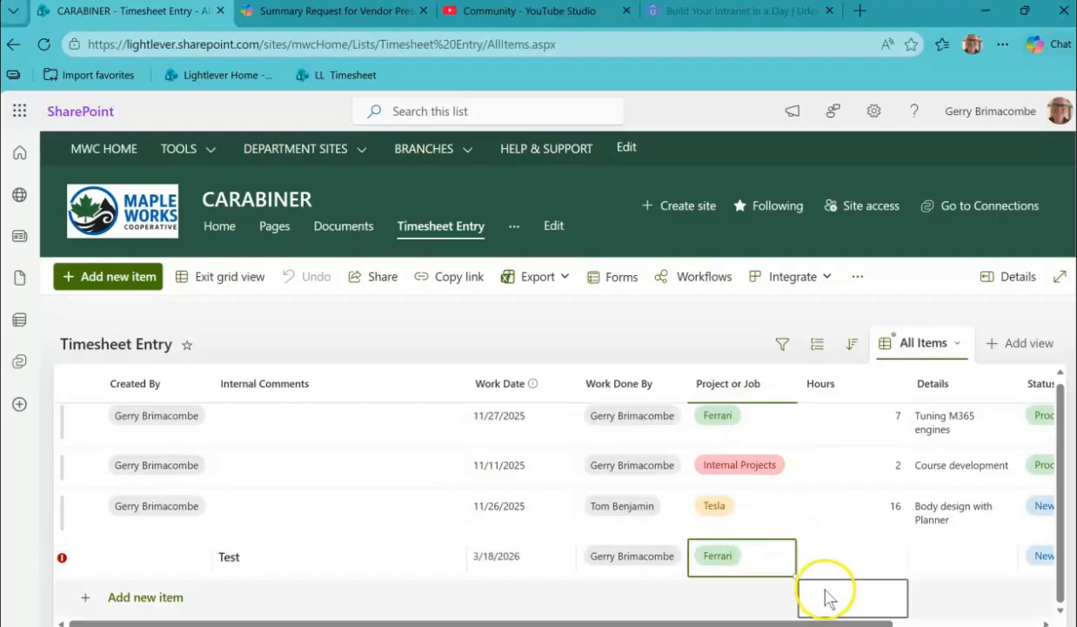
# Enter 3 hours and the details "product testing" in the new row, and leave the row to save it.
pyautogui.click(849, 557)
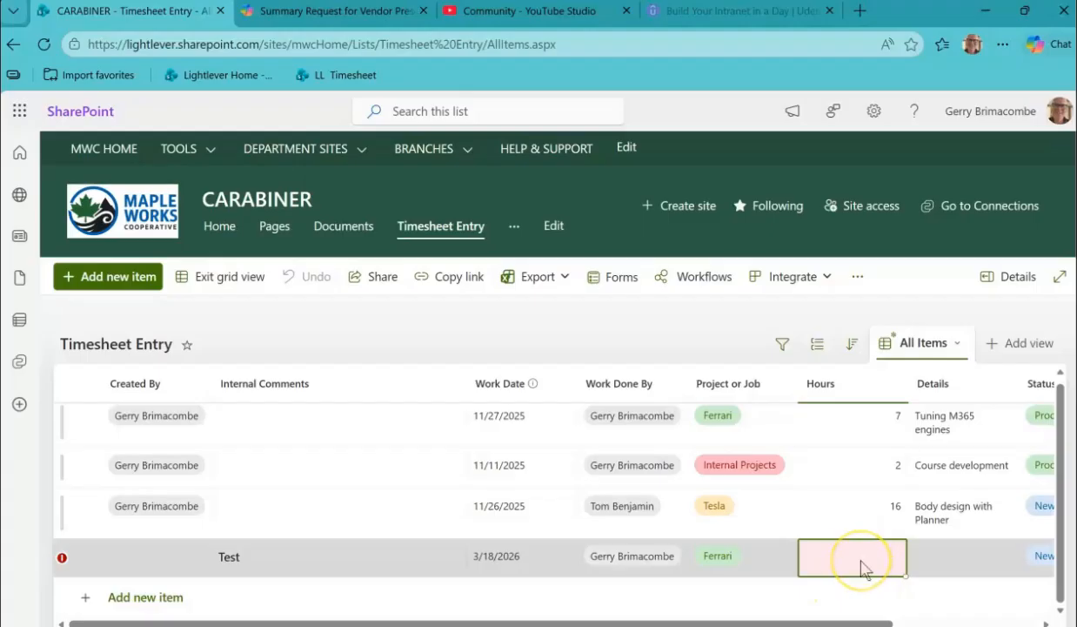
pyautogui.click(859, 557)
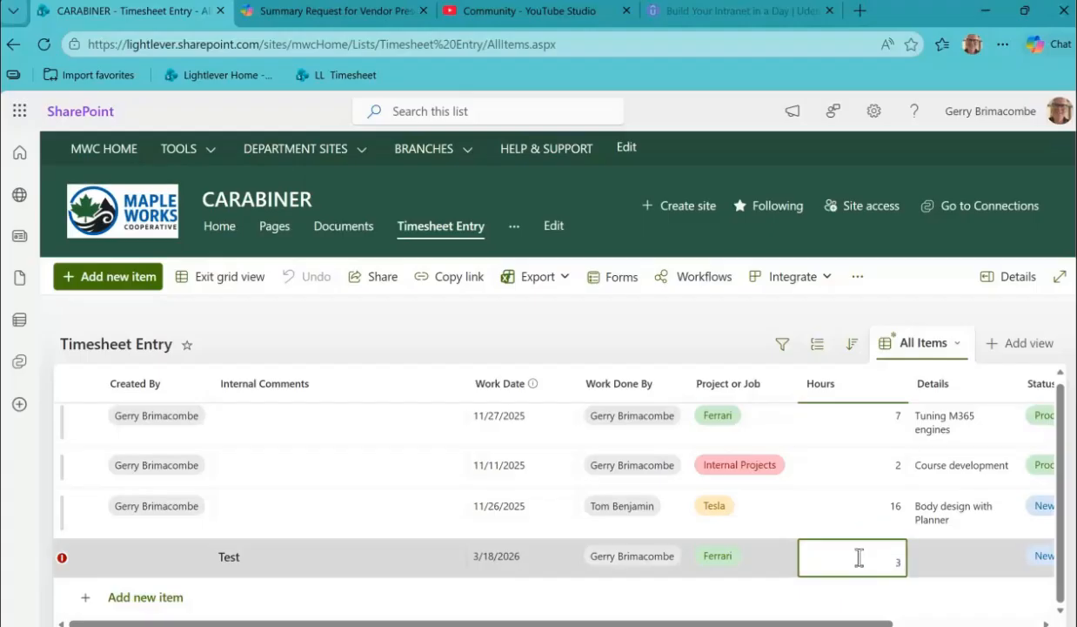
pyautogui.write('3')
pyautogui.click(962, 561)
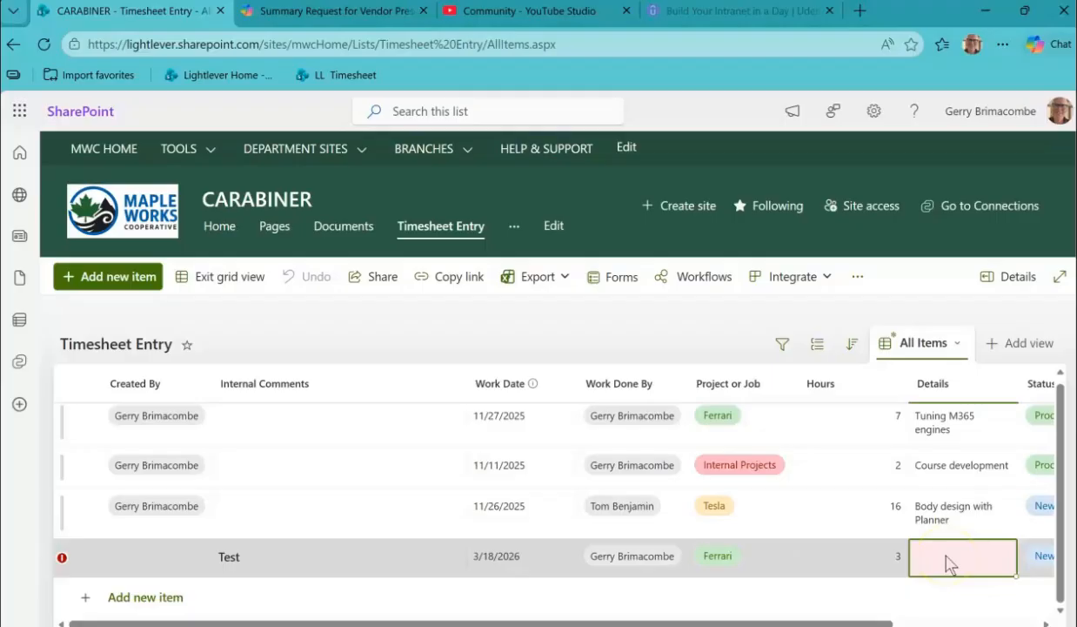
pyautogui.write('product testing')
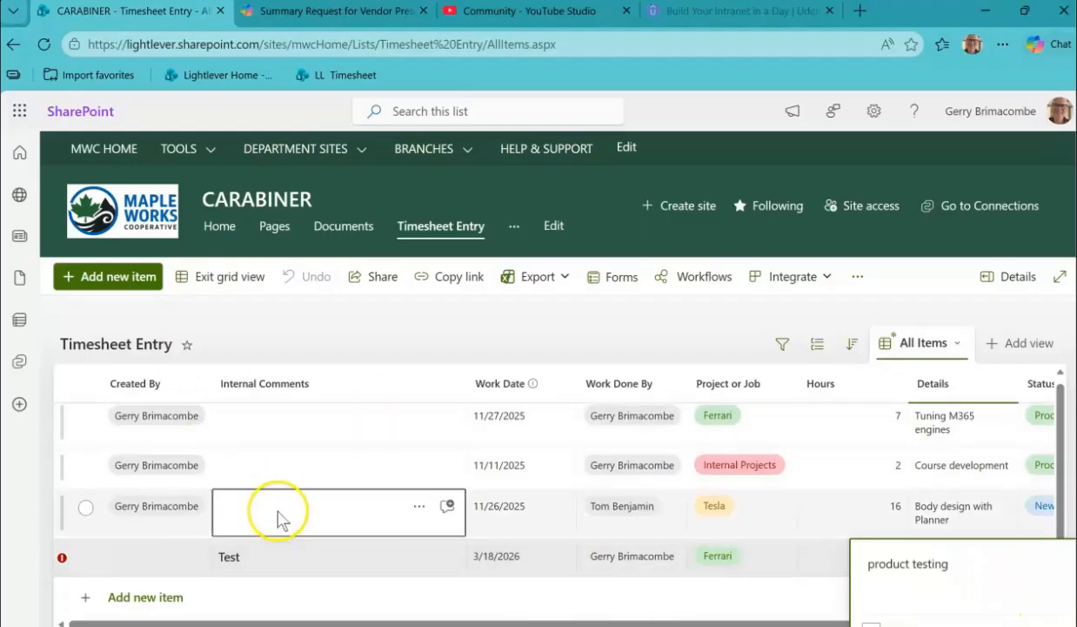
pyautogui.click(278, 513)
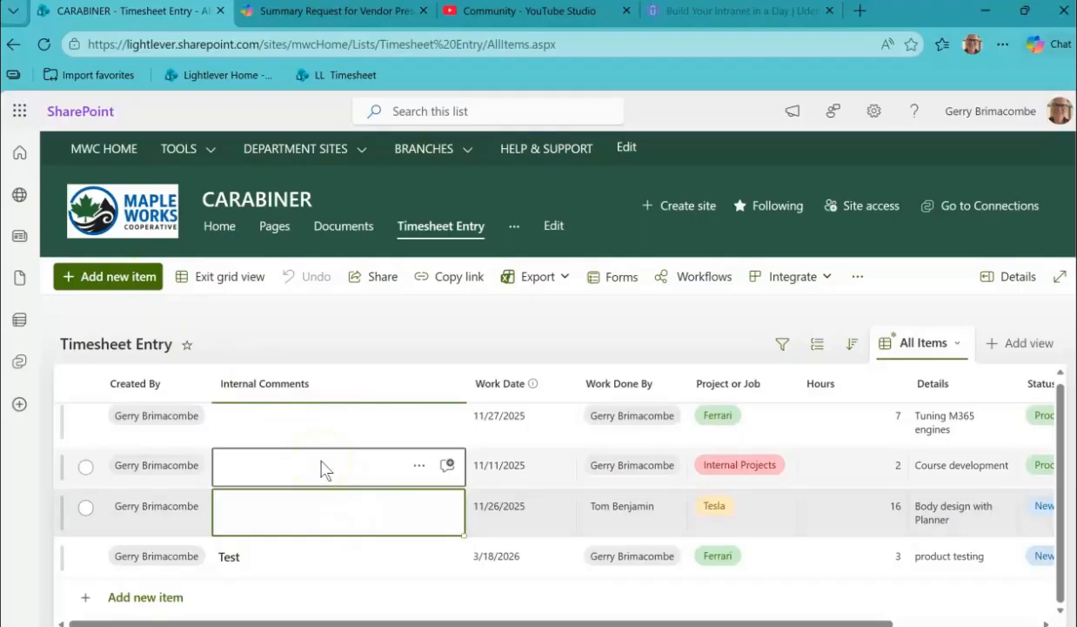
# Set the first timesheet row's Work Date to 12/4/2025 and fill that date down through all the rows below.
pyautogui.scroll(1, 288, 470)
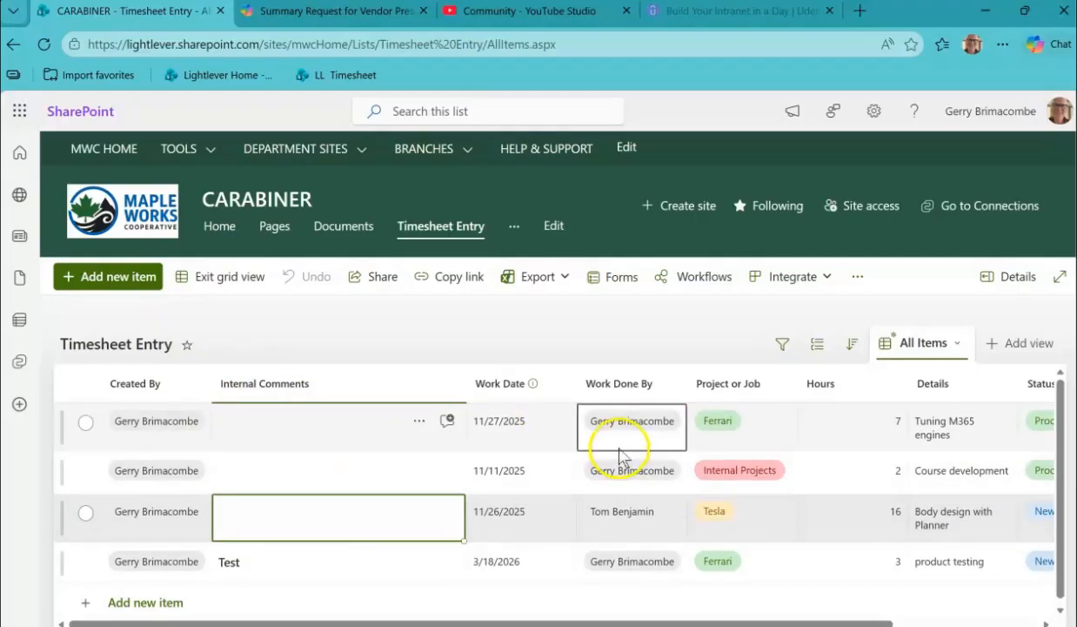
pyautogui.click(545, 424)
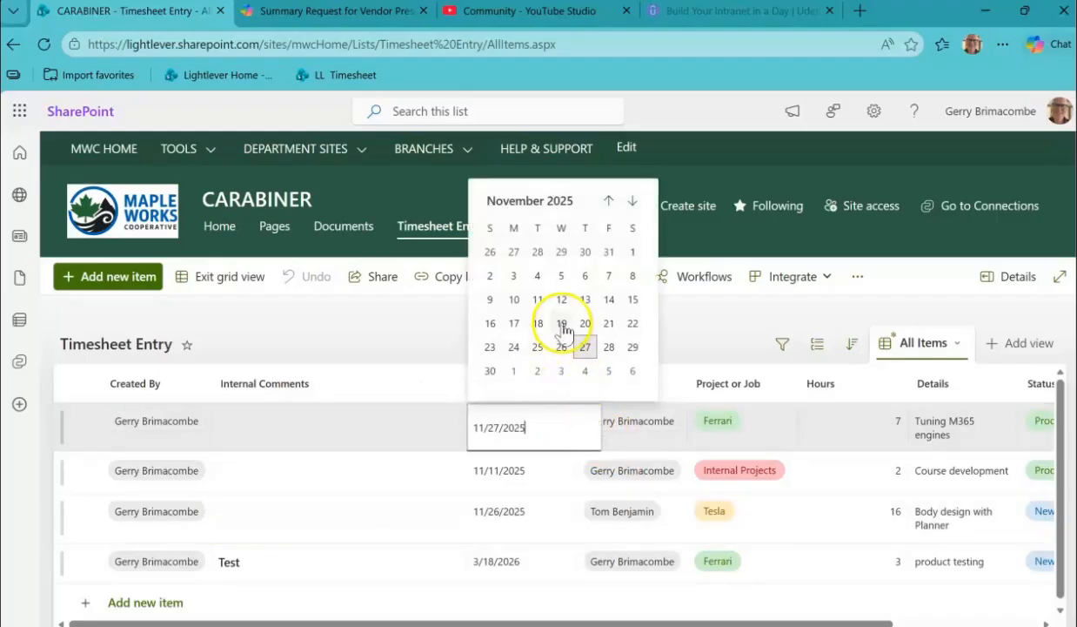
pyautogui.click(585, 370)
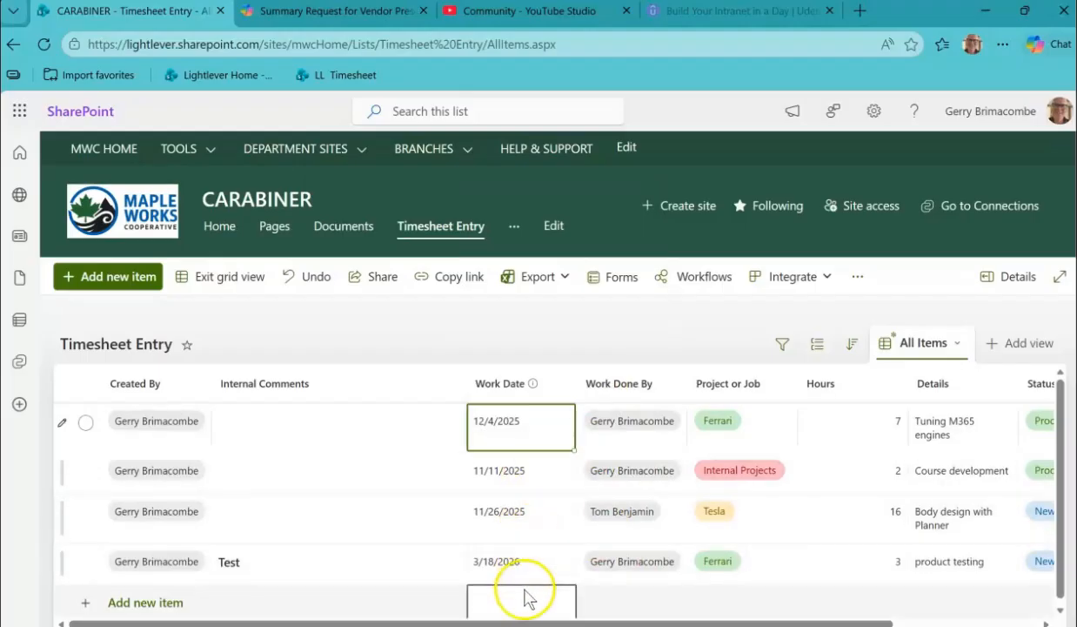
pyautogui.click(544, 425)
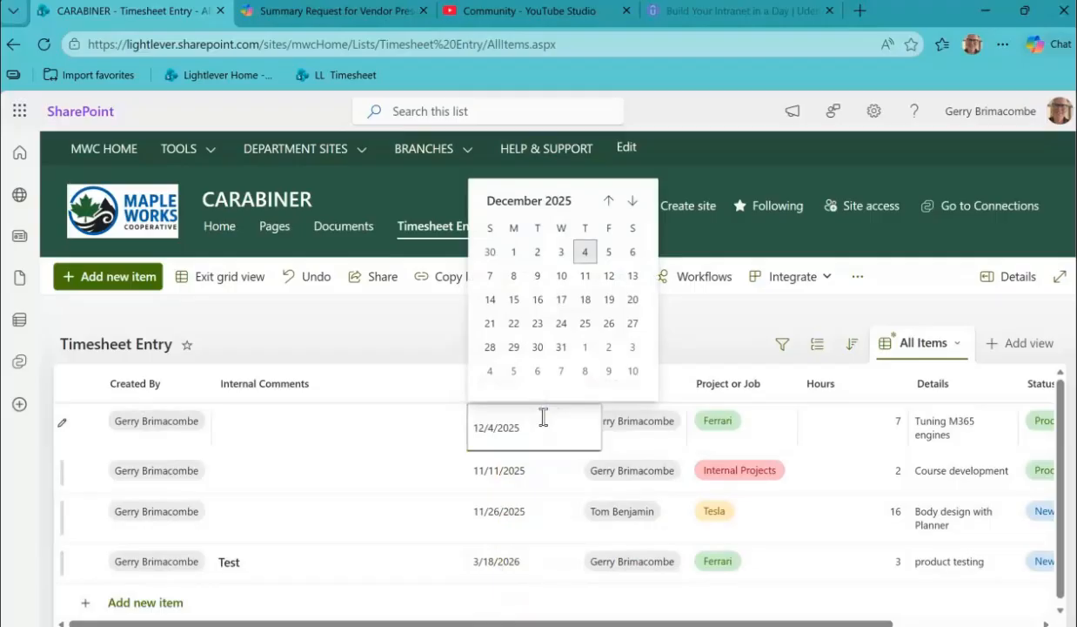
pyautogui.click(542, 473)
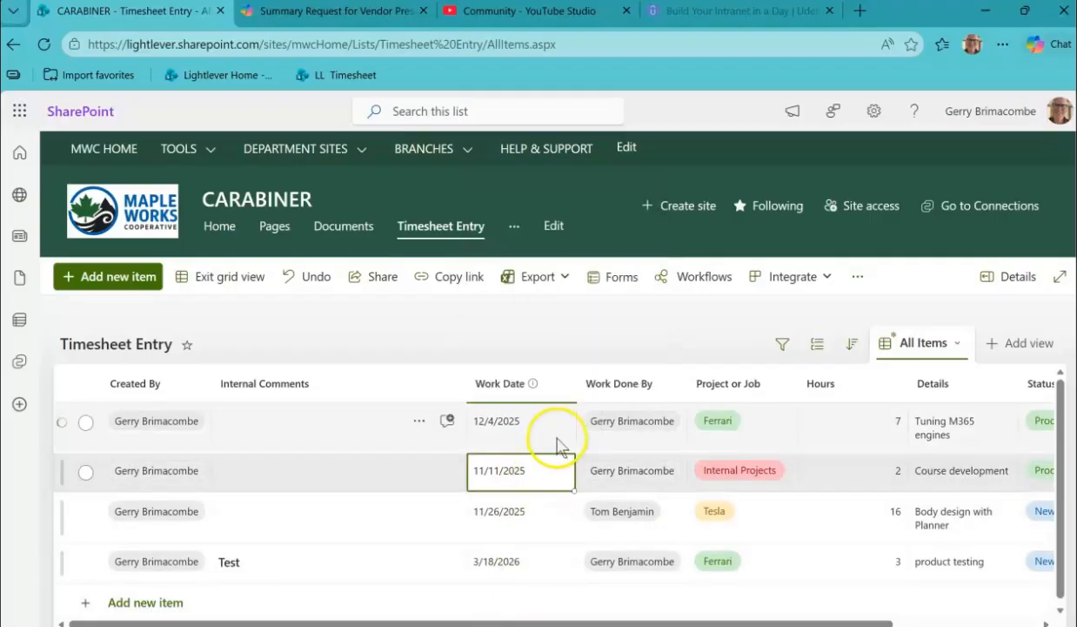
pyautogui.click(558, 444)
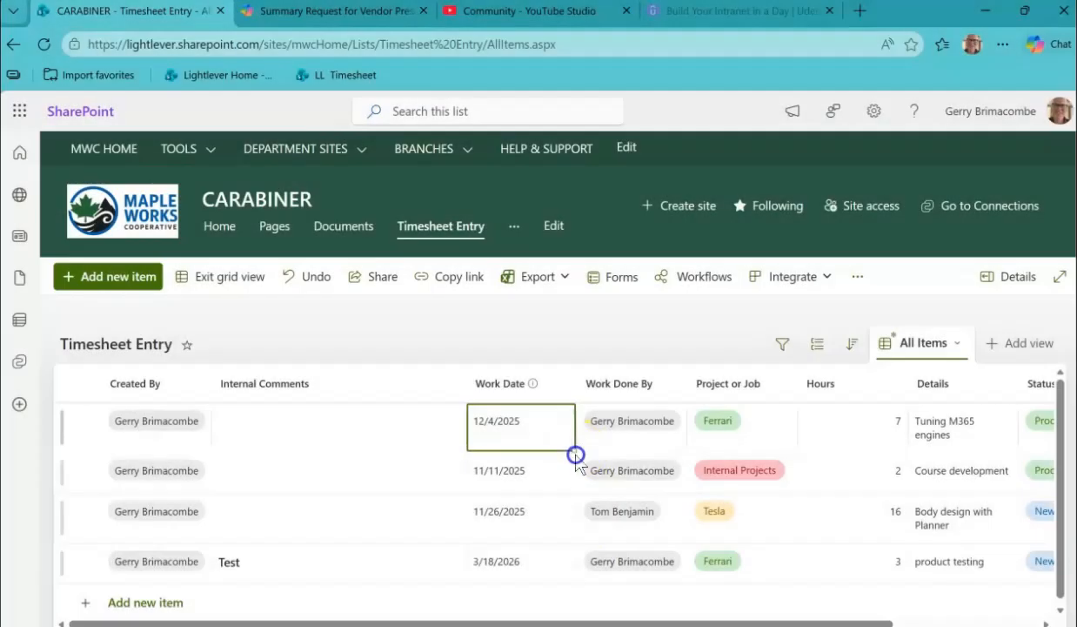
pyautogui.moveTo(575, 454); pyautogui.dragTo(567, 543)
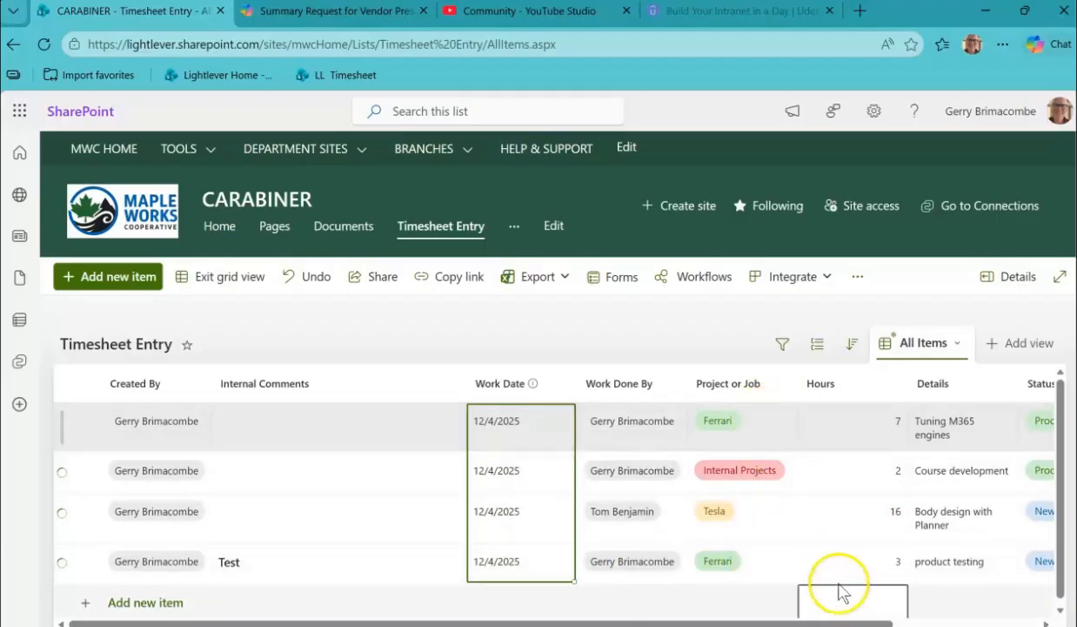
# Change the Project or Job of the first row, "Tuning M365 engines", to Tesla.
pyautogui.click(770, 519)
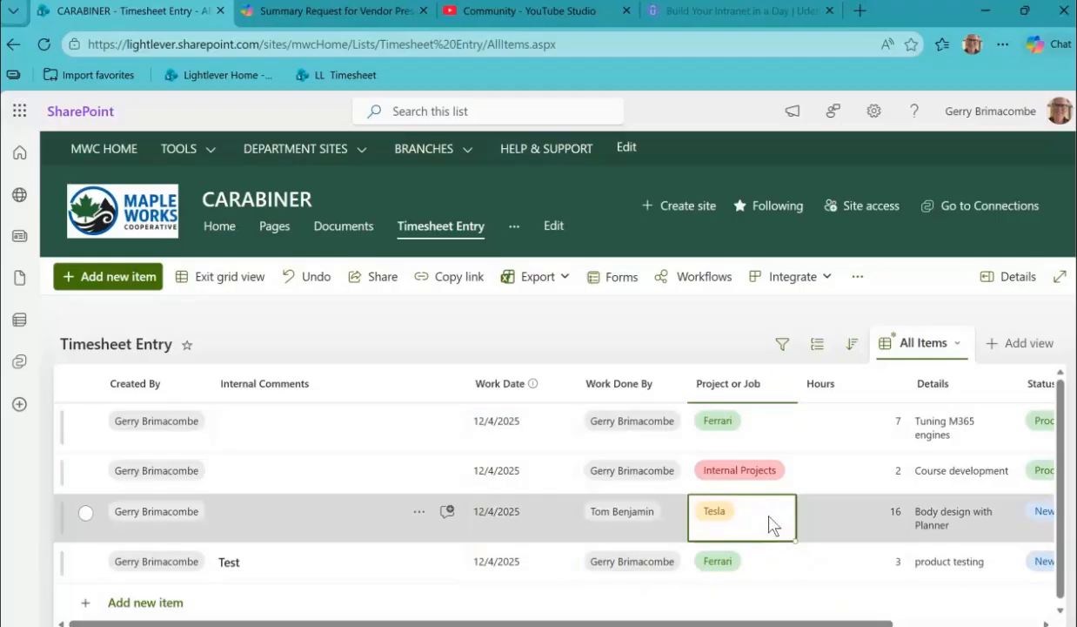
pyautogui.click(759, 422)
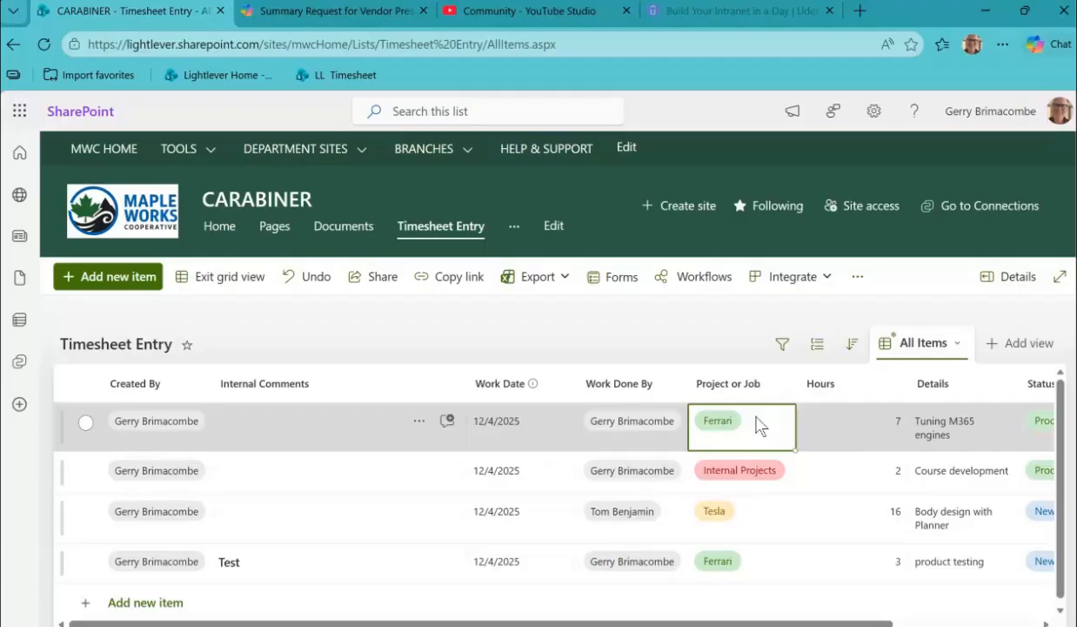
pyautogui.hotkey('ctrl', 'v')
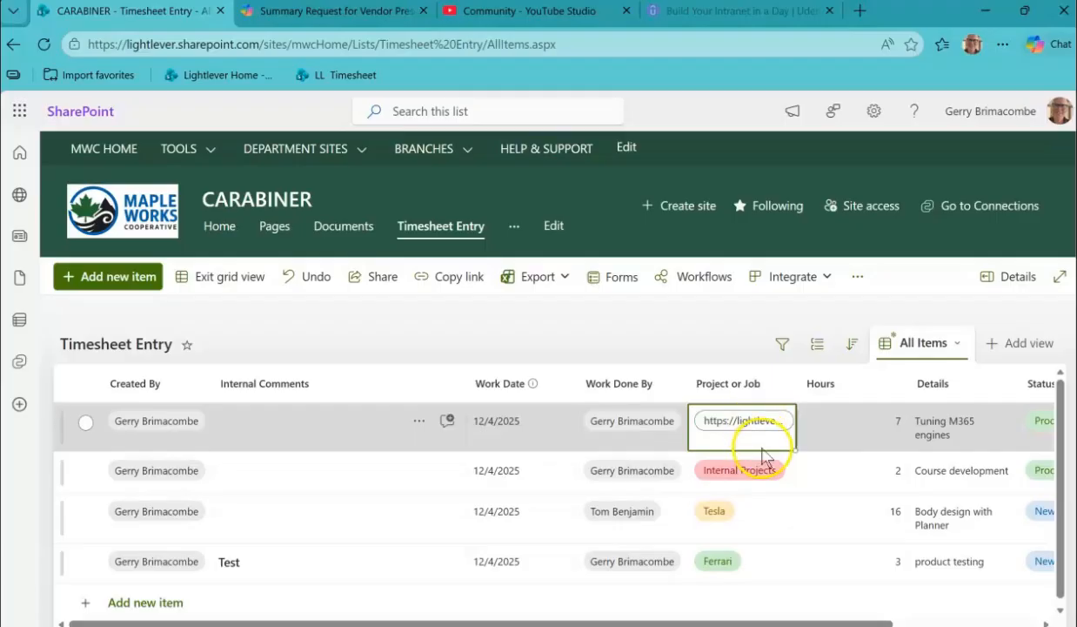
pyautogui.click(760, 438)
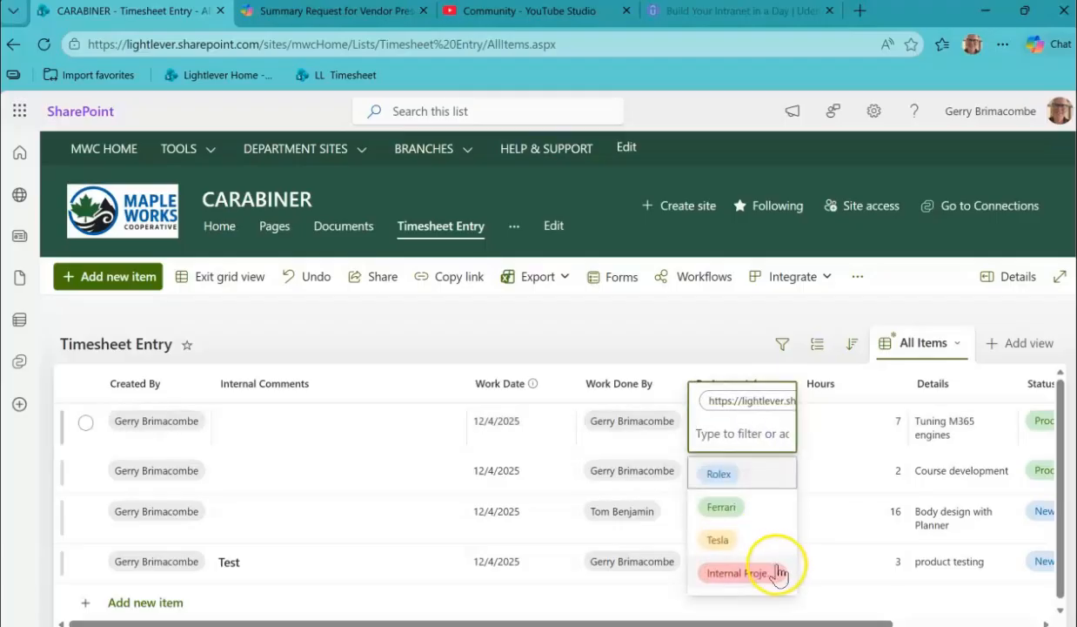
pyautogui.click(742, 541)
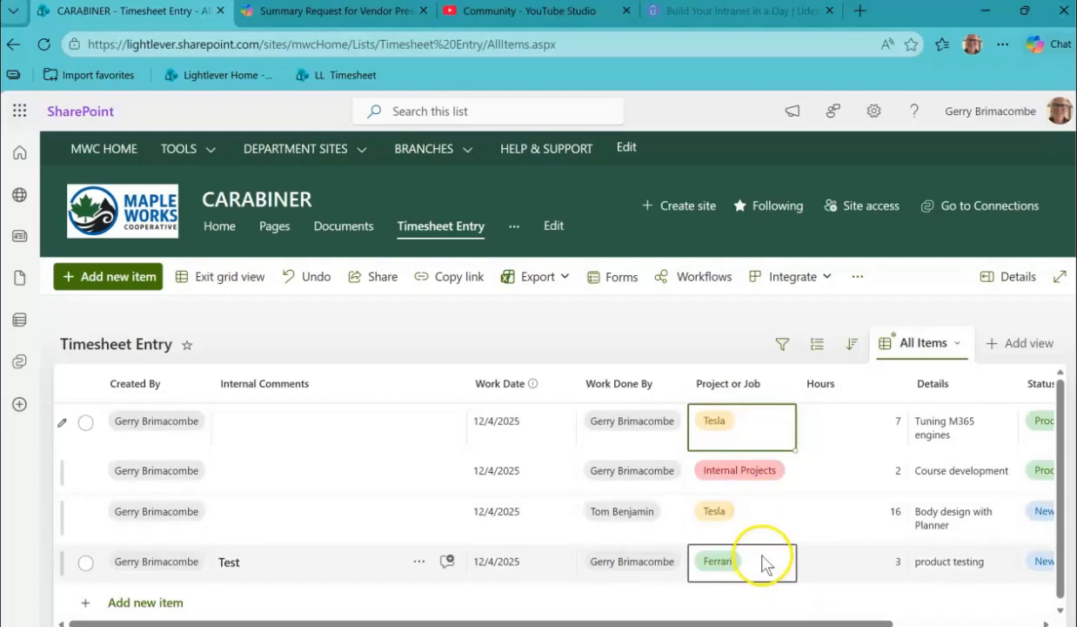
# Copy the Internal Projects value from the "Course development" row into the "product testing" row's Project or Job, and exit grid view.
pyautogui.click(790, 492)
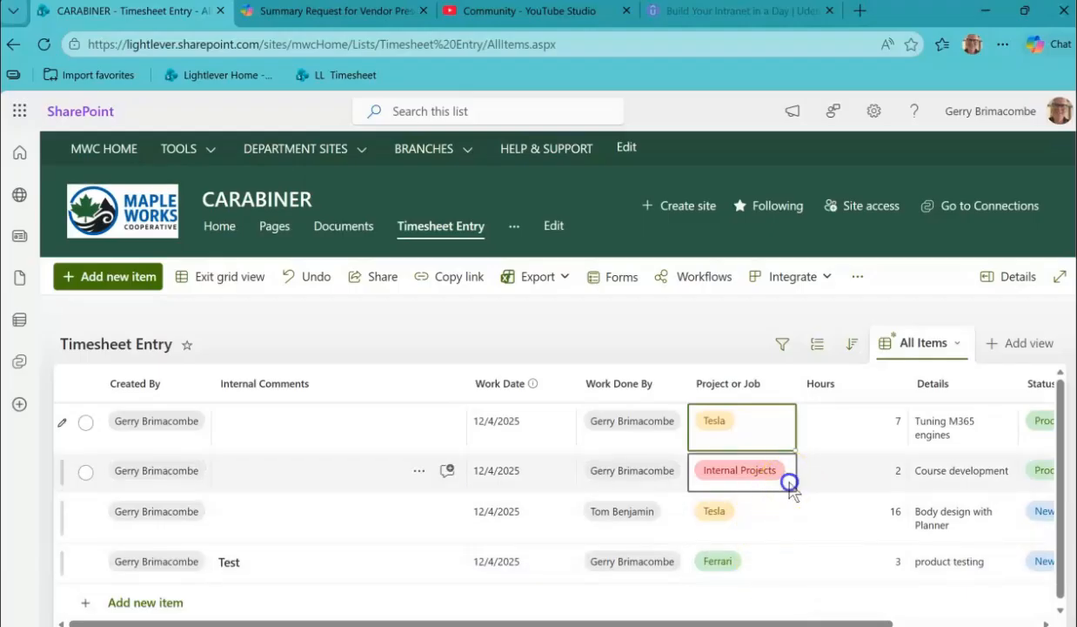
pyautogui.click(765, 562)
pyautogui.write('Internal Projects')
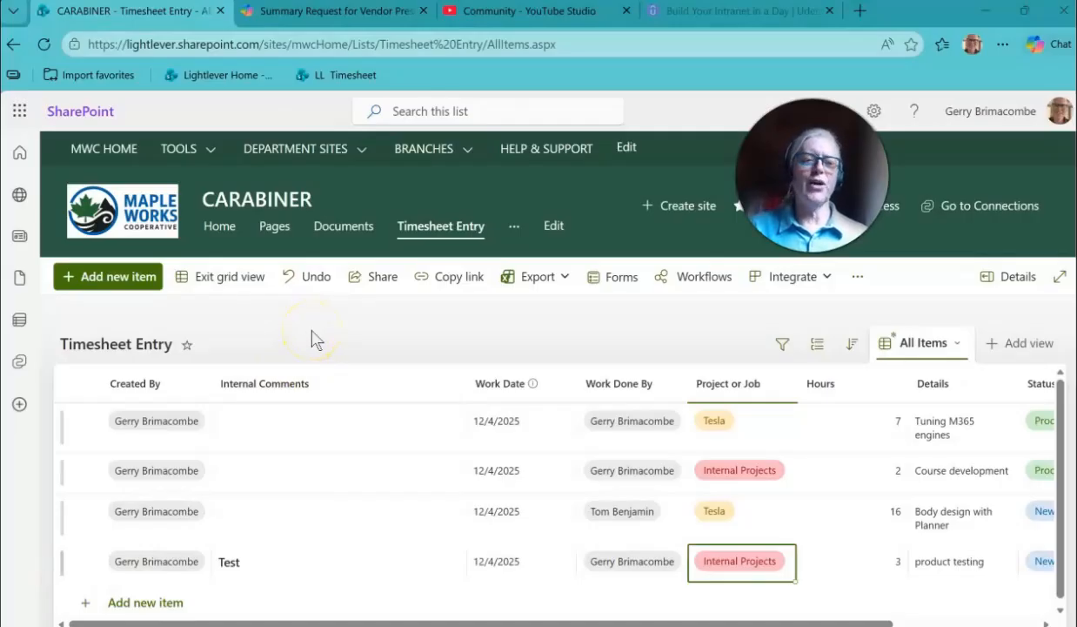
pyautogui.click(224, 283)
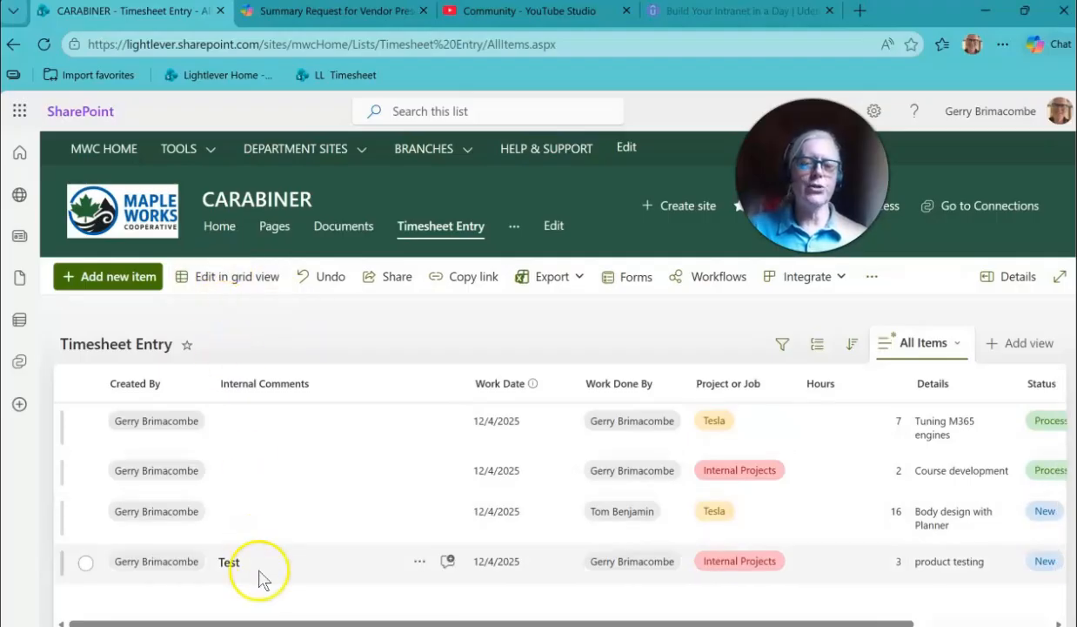